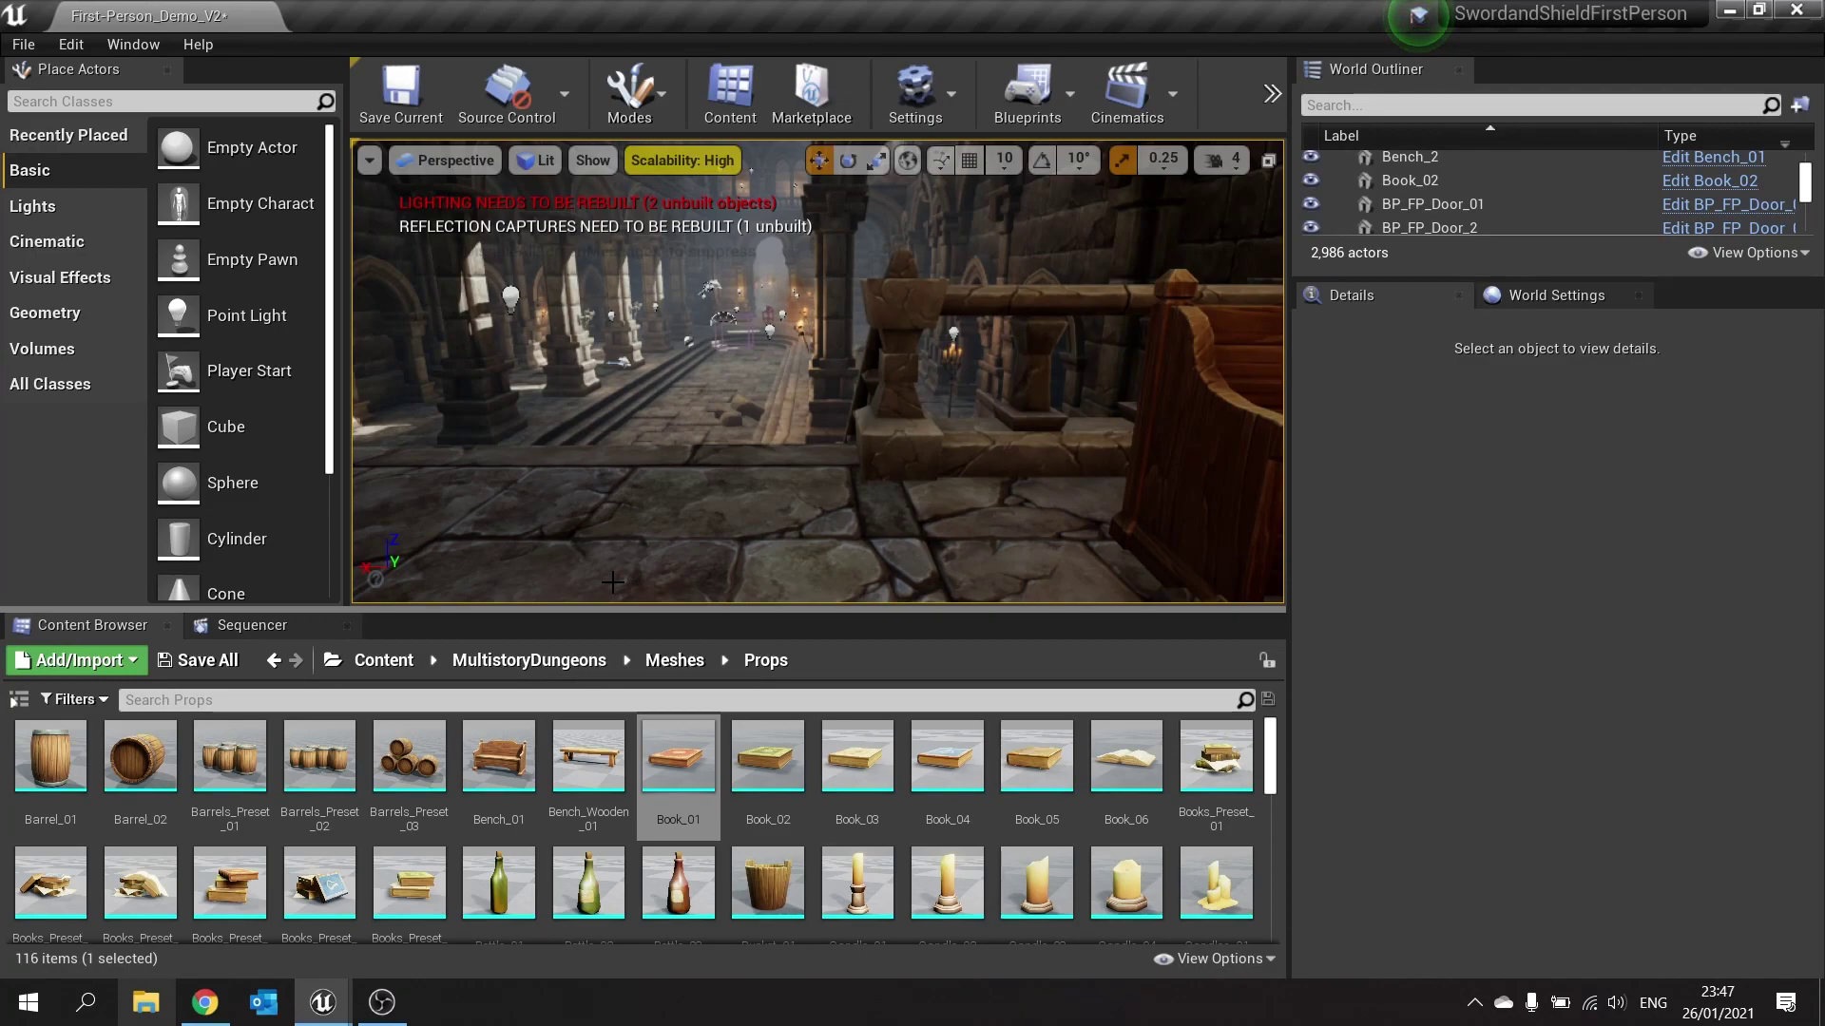
Step: Place a Barrel_01 prop on the stone floor and enable Simulate Physics for it
{"action": "right_click_drag", "start_coordinate": [670, 516], "coordinate": [615, 546]}
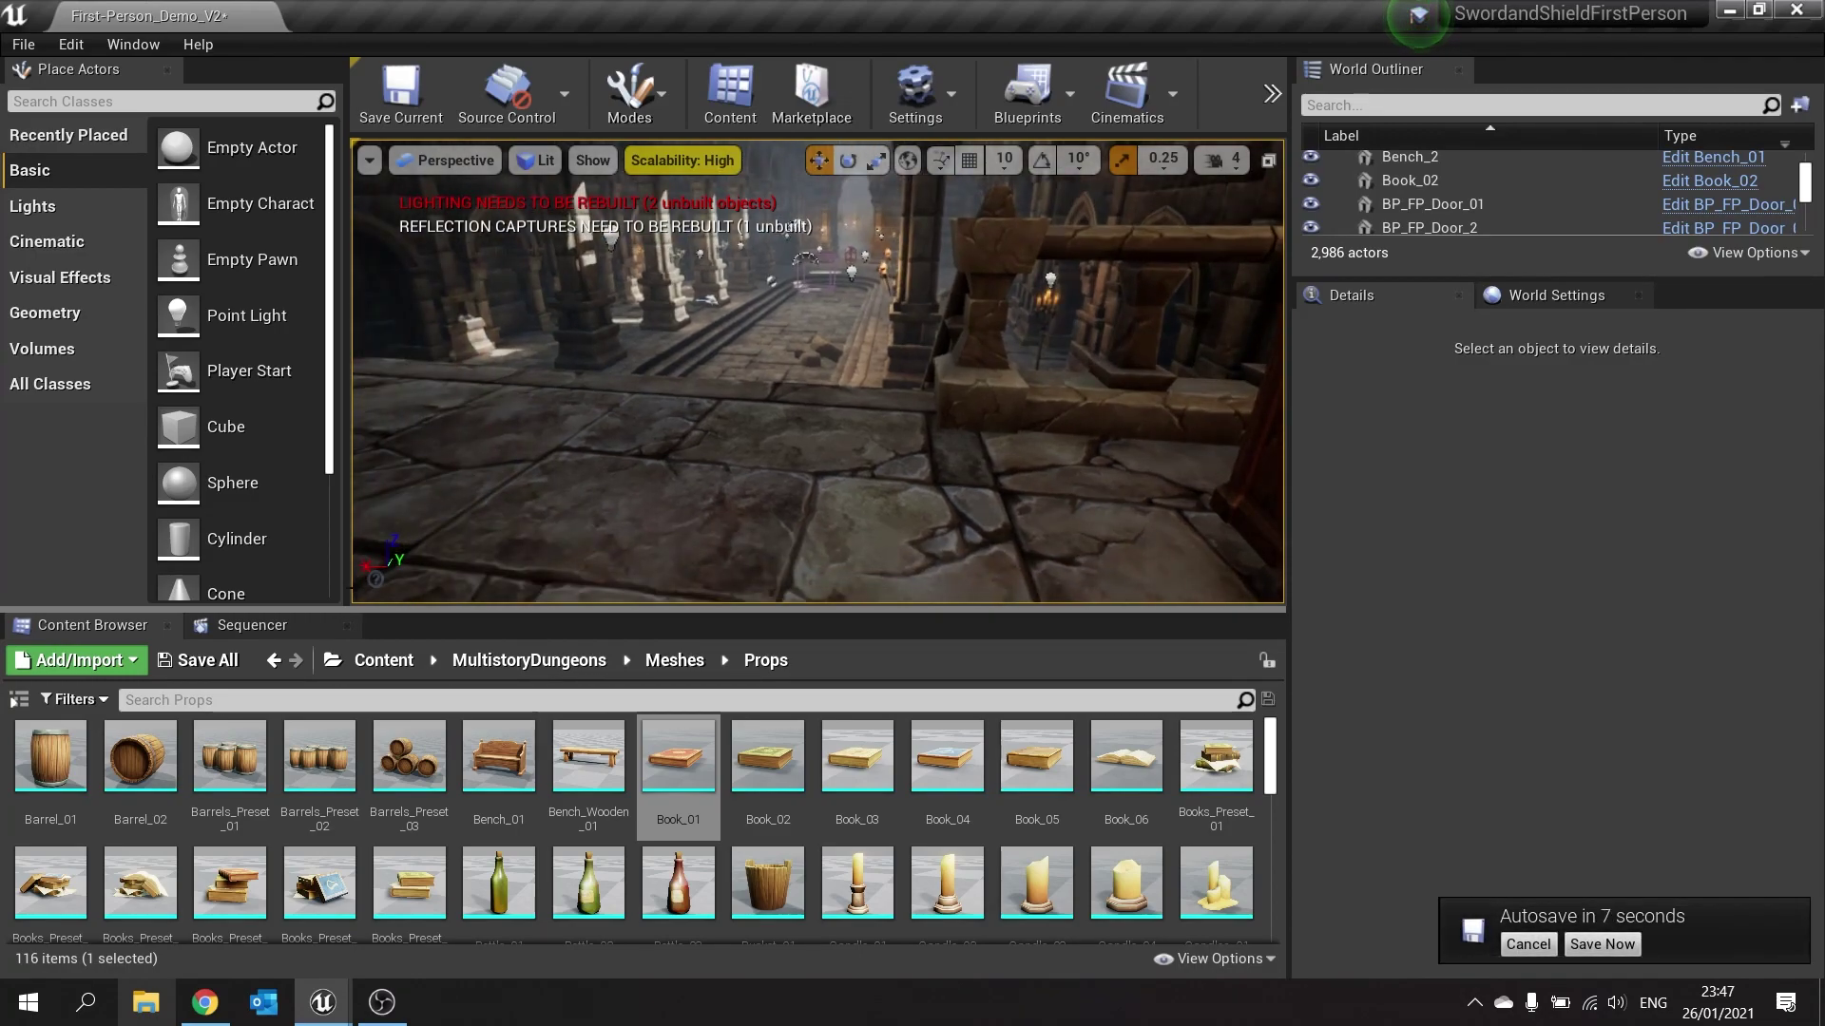
{"action": "left_click_drag", "start_coordinate": [51, 755], "coordinate": [811, 499]}
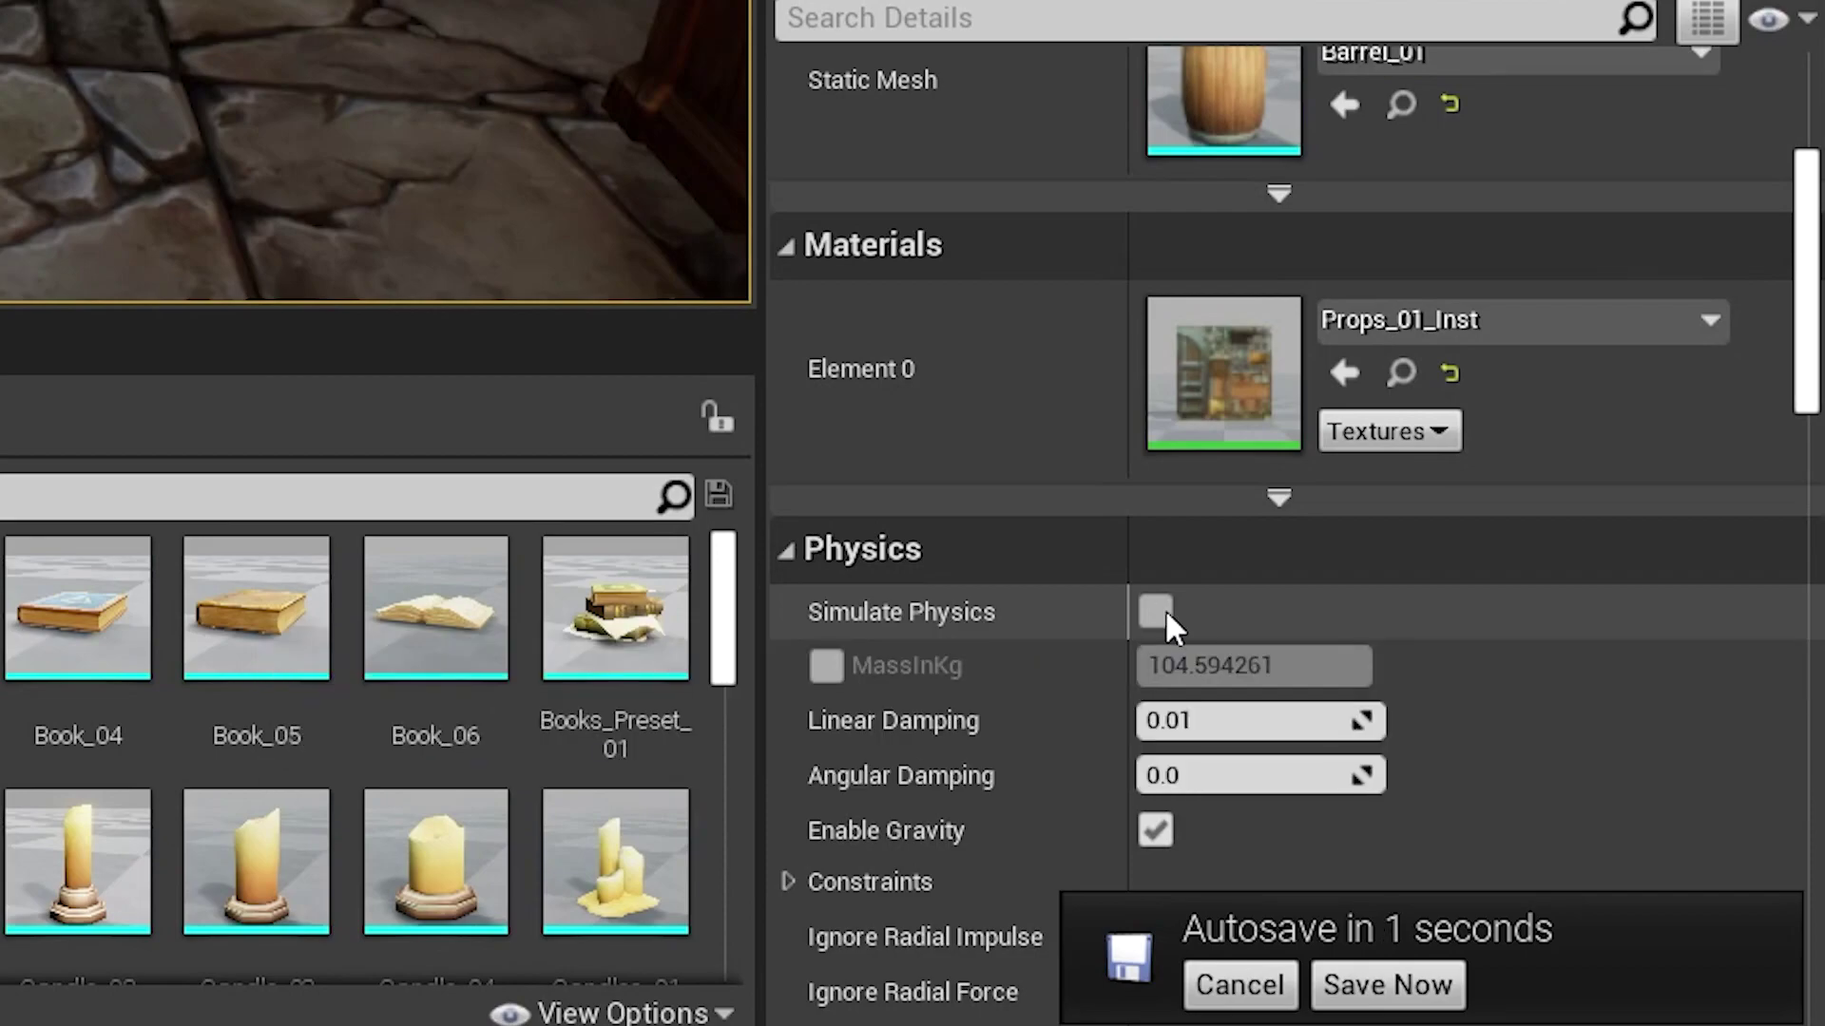
{"action": "left_click", "coordinate": [1165, 611]}
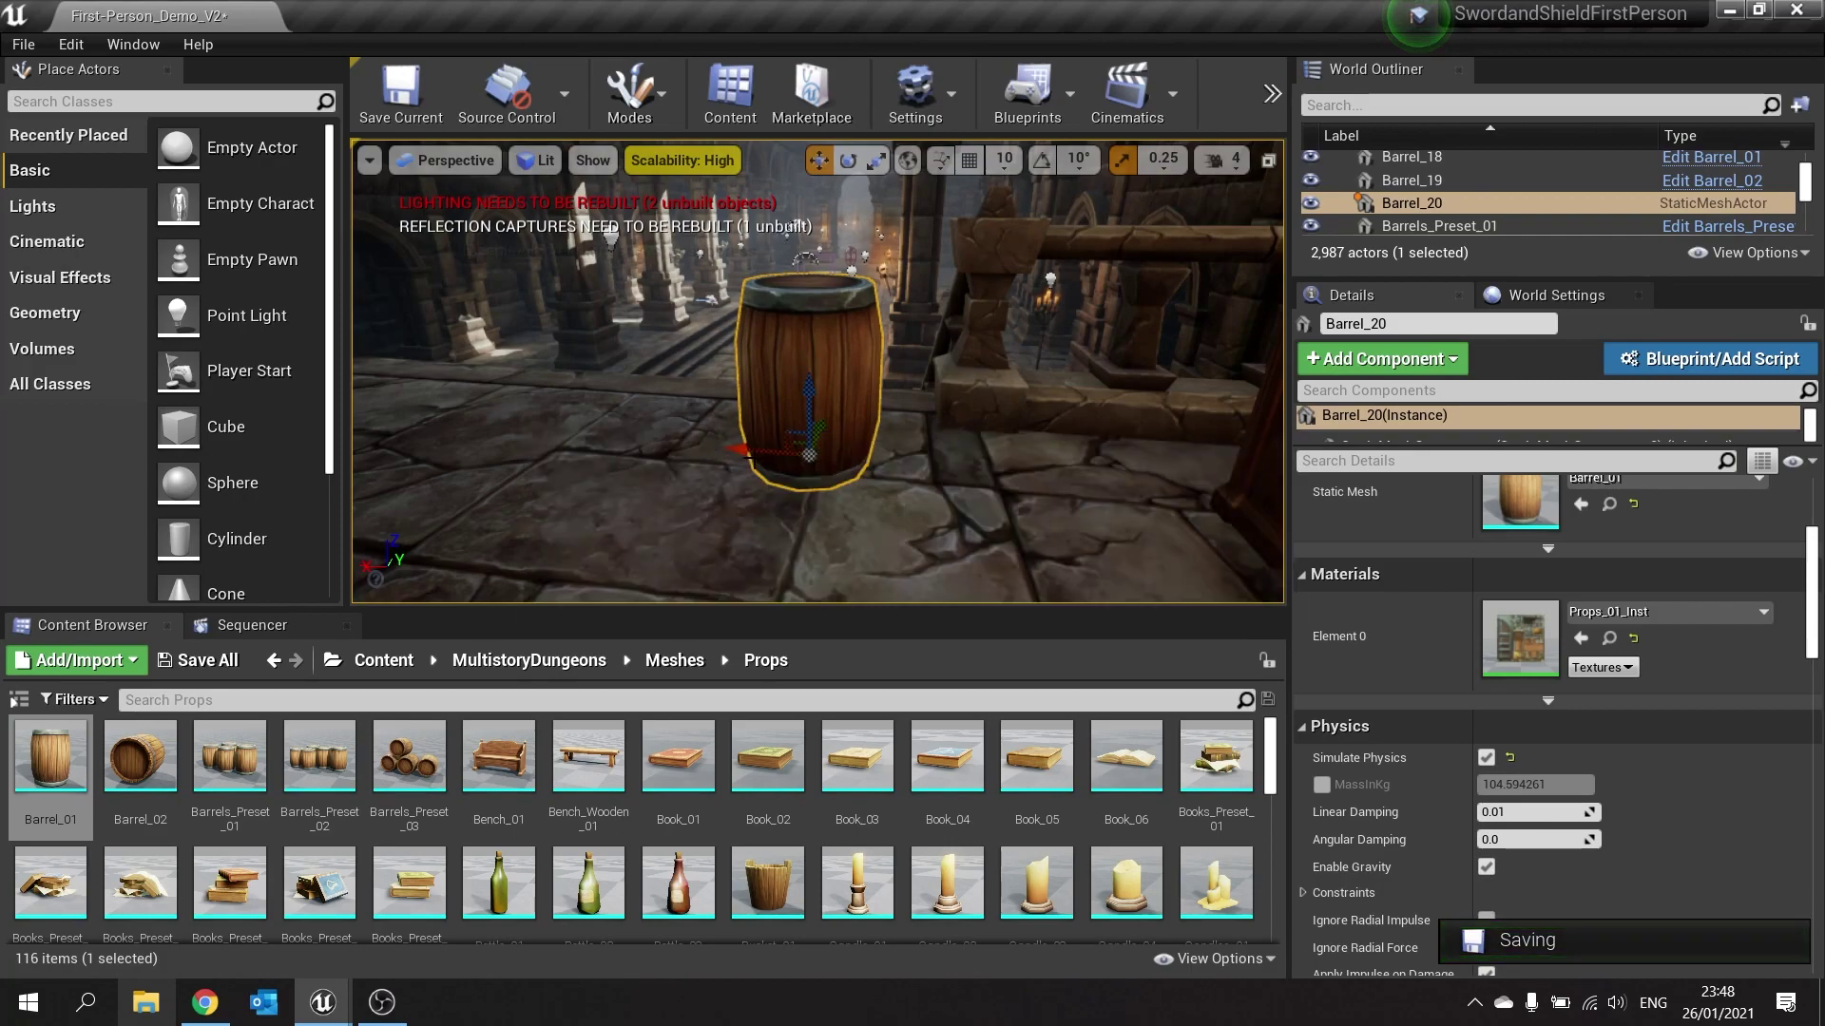
Step: Duplicate the barrel twice, tilting one copy onto its side beside the original and raising the other rotated copy above them
{"action": "left_click_drag", "start_coordinate": [767, 451], "coordinate": [652, 450], "text": "alt"}
{"action": "key", "text": "e"}
{"action": "left_click_drag", "start_coordinate": [613, 389], "coordinate": [525, 251]}
{"action": "key", "text": "w"}
{"action": "left_click_drag", "start_coordinate": [628, 215], "coordinate": [627, 249]}
{"action": "left_click_drag", "start_coordinate": [760, 195], "coordinate": [688, 165]}
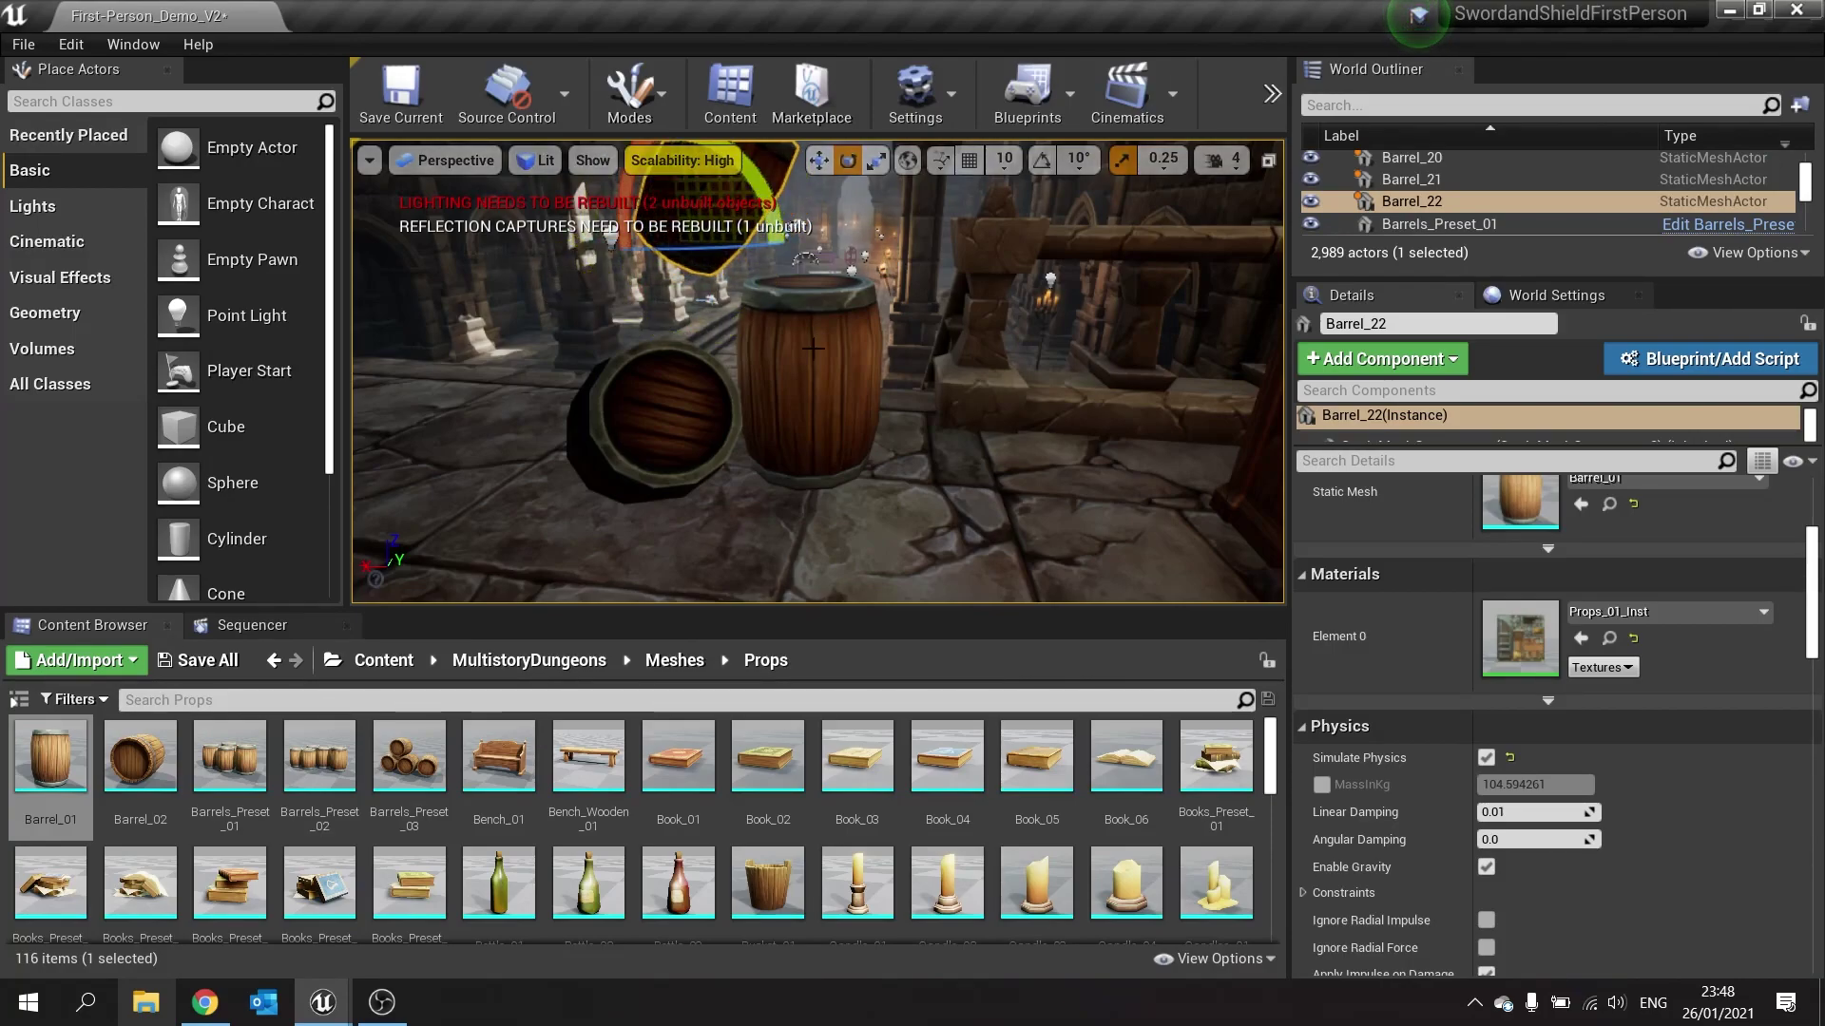
Step: Run the level in Simulate mode so the three barrels drop and settle on the floor
{"action": "right_click_drag", "start_coordinate": [813, 348], "coordinate": [1055, 348]}
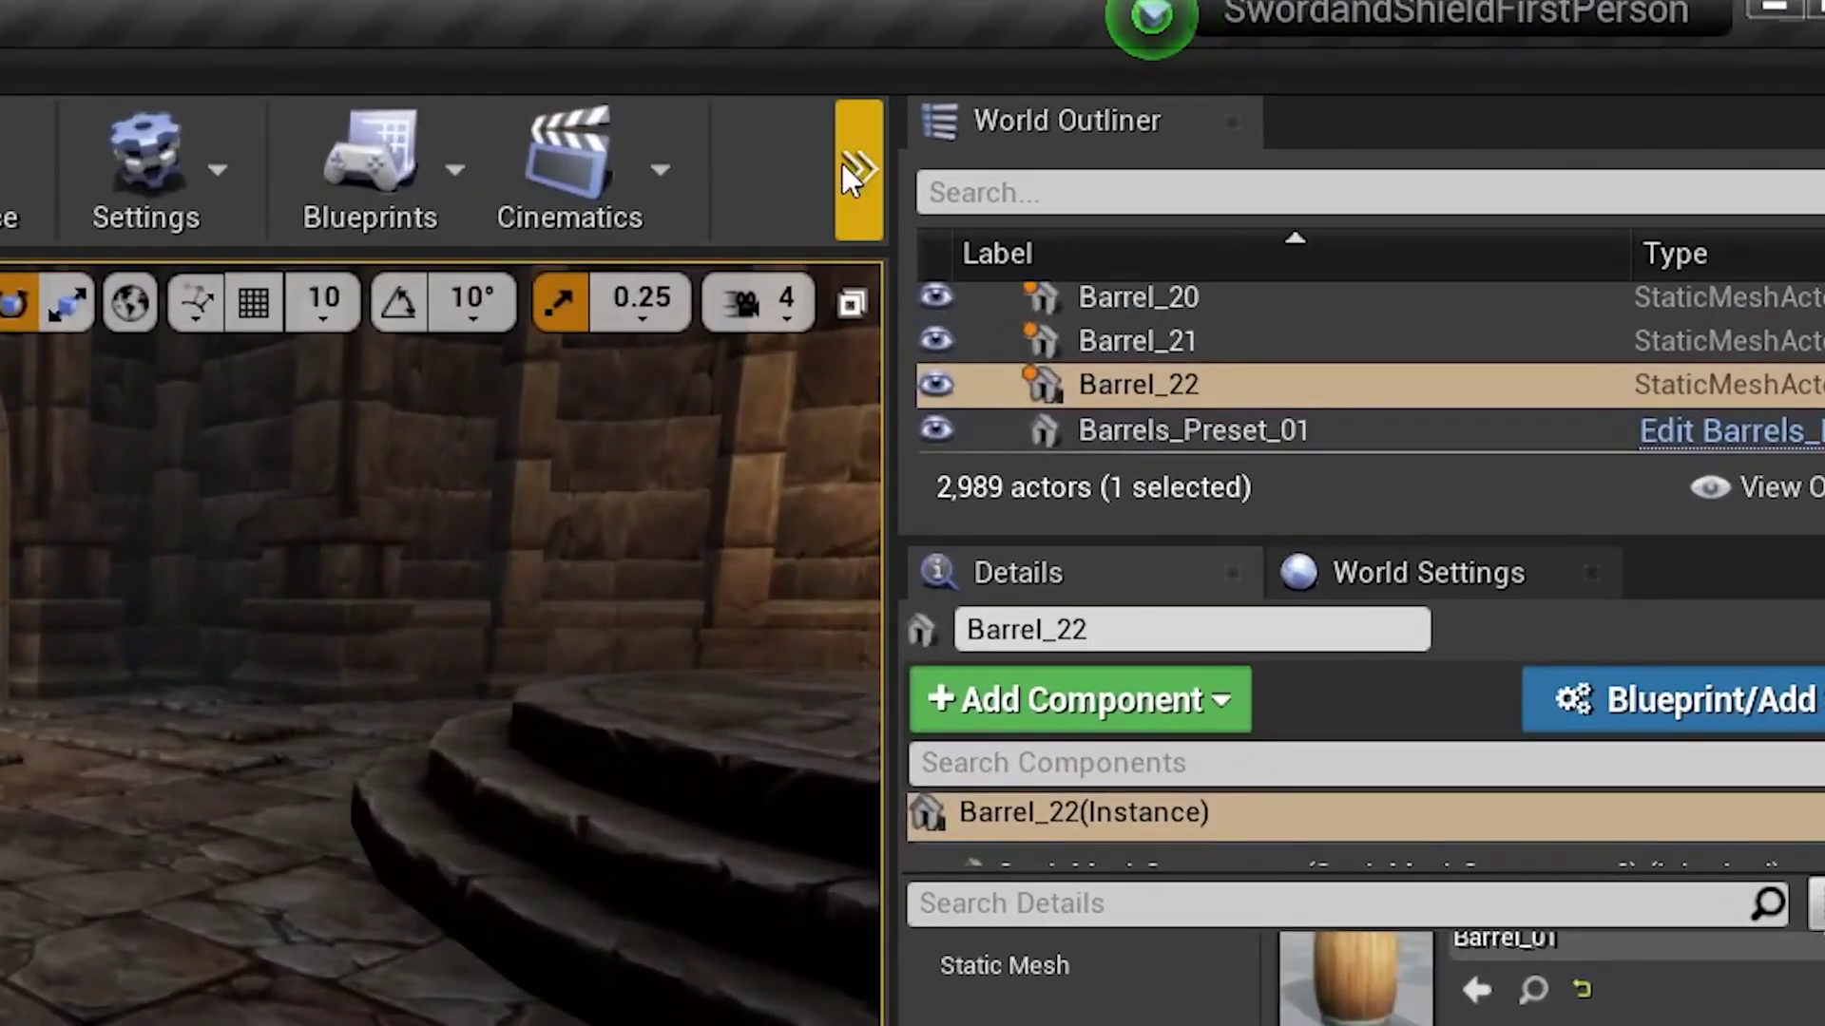
{"action": "left_click", "coordinate": [1169, 113]}
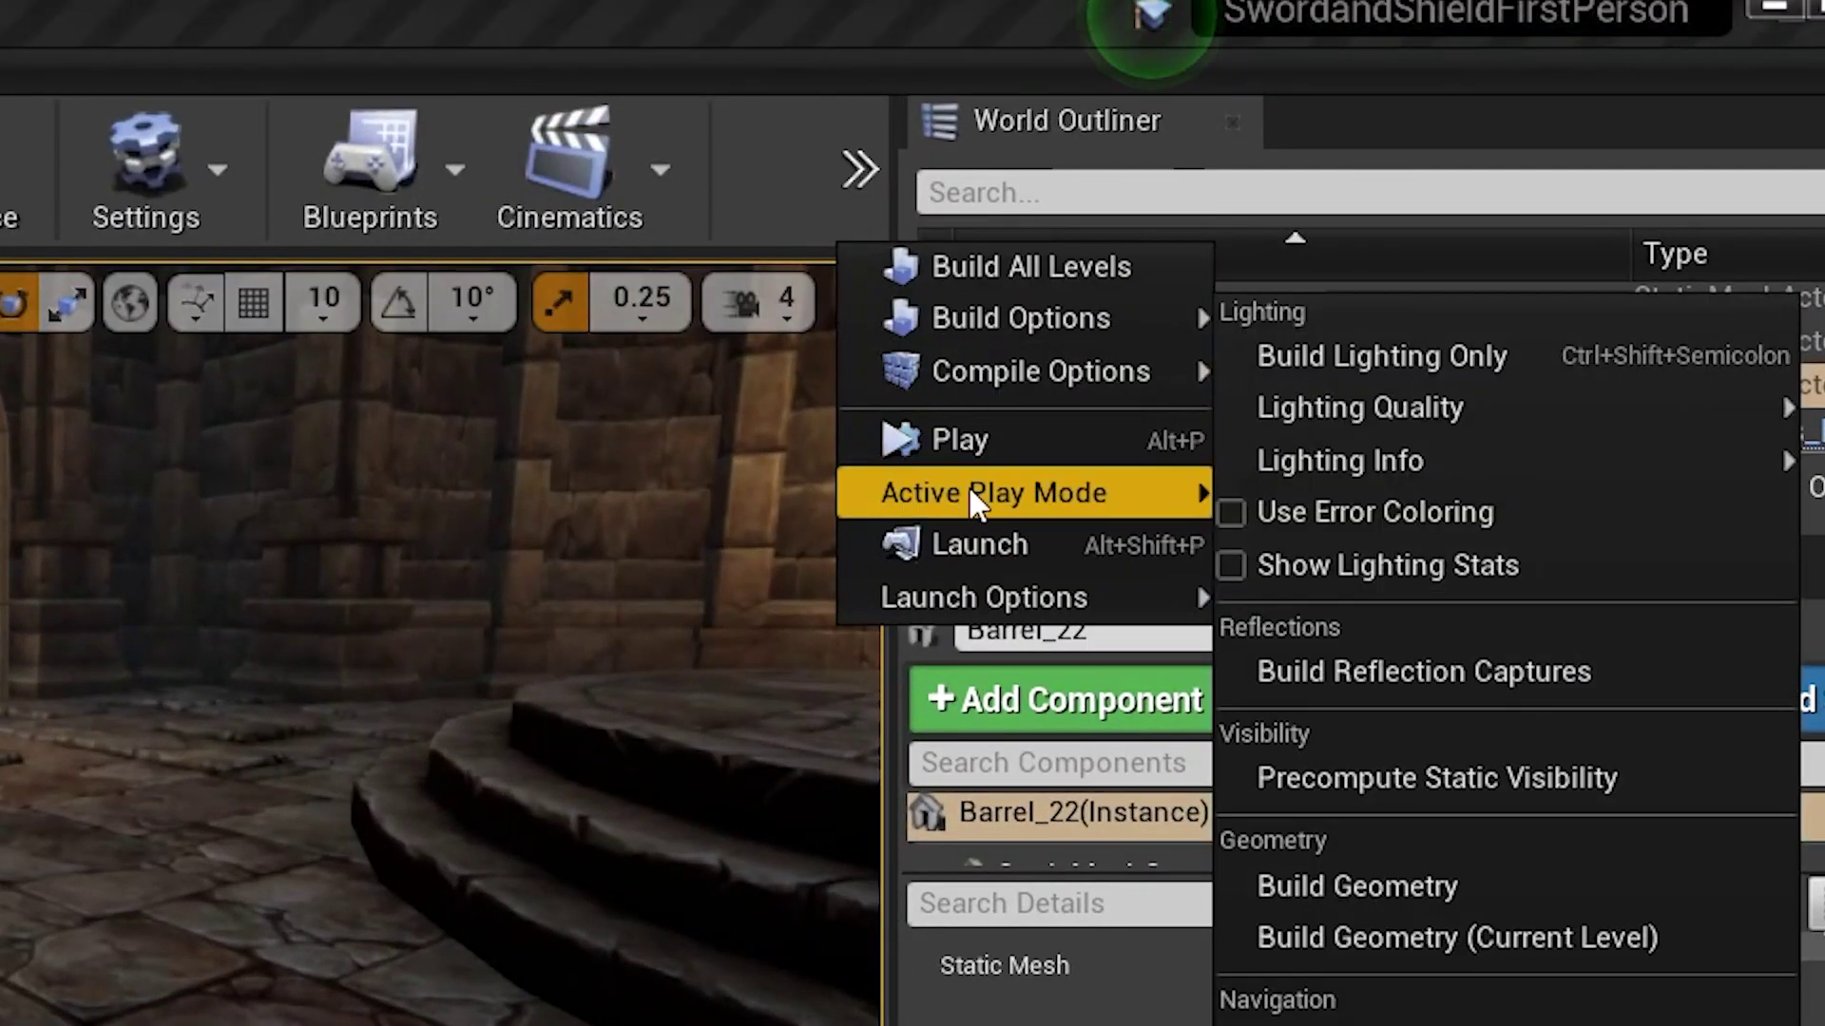
{"action": "mouse_move", "coordinate": [968, 486]}
{"action": "left_click", "coordinate": [1335, 792]}
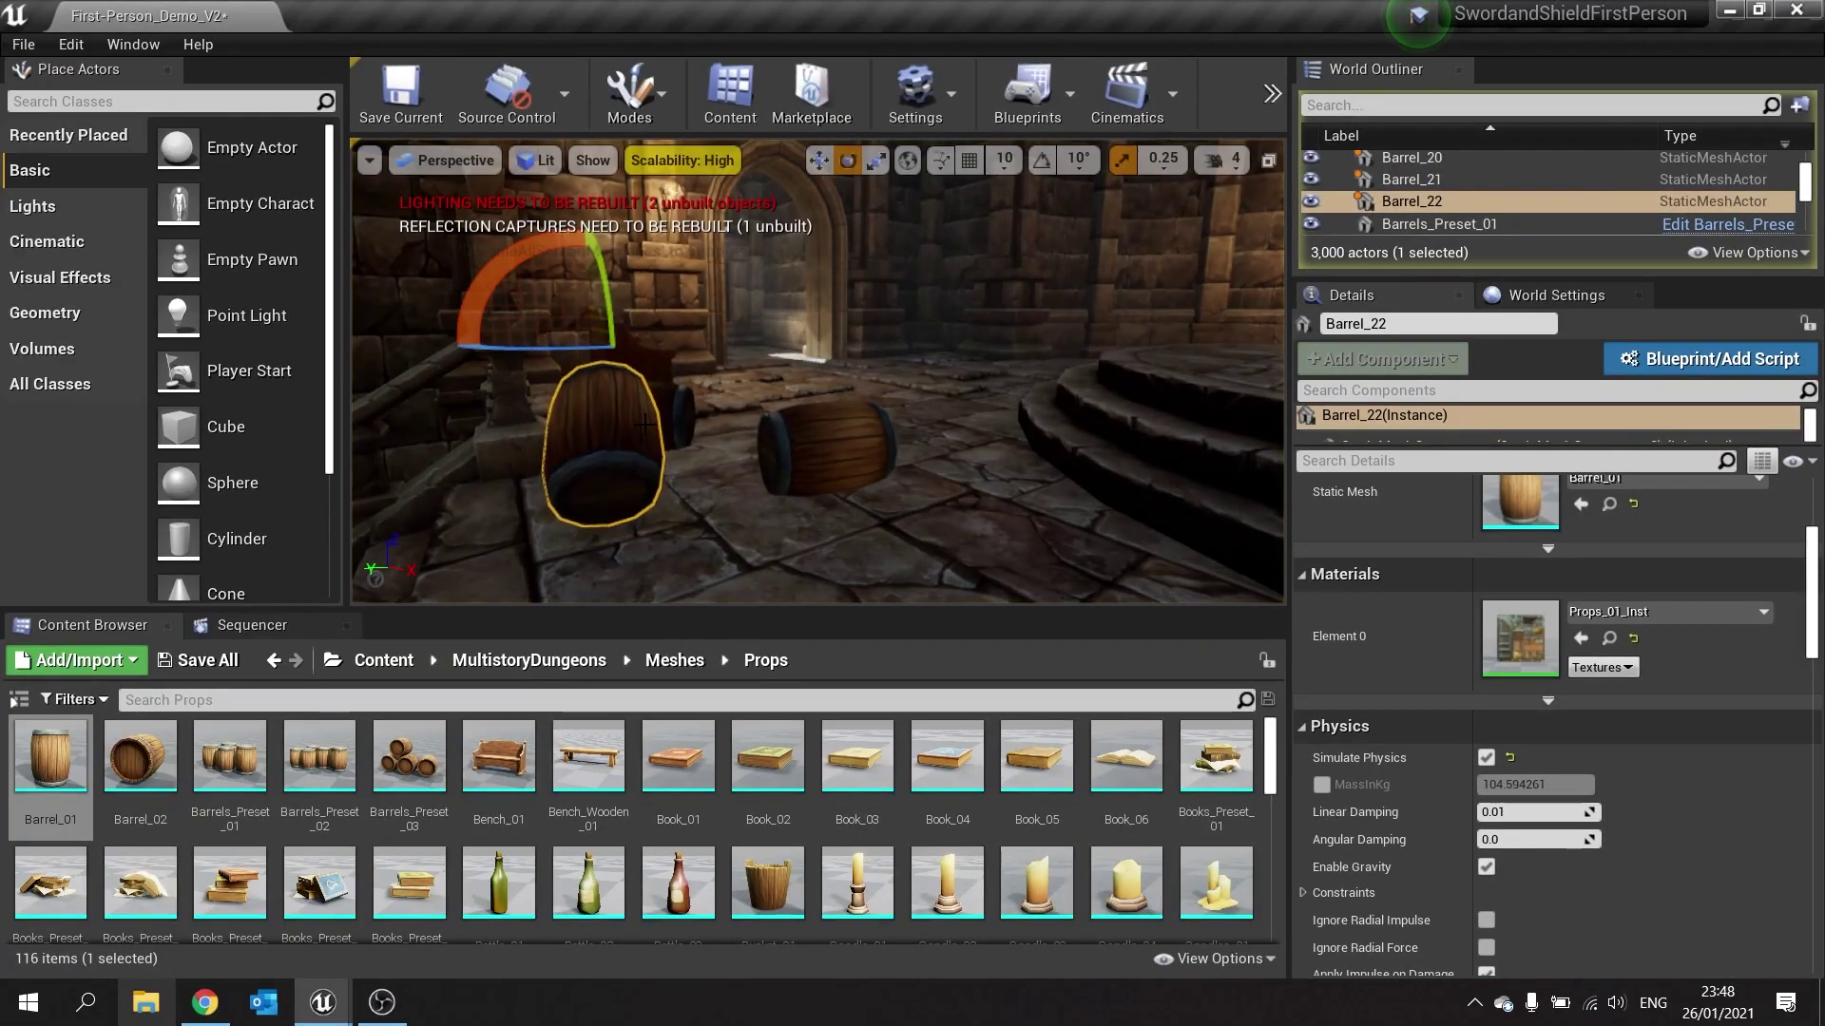
{"action": "right_click_drag", "start_coordinate": [817, 371], "coordinate": [628, 380]}
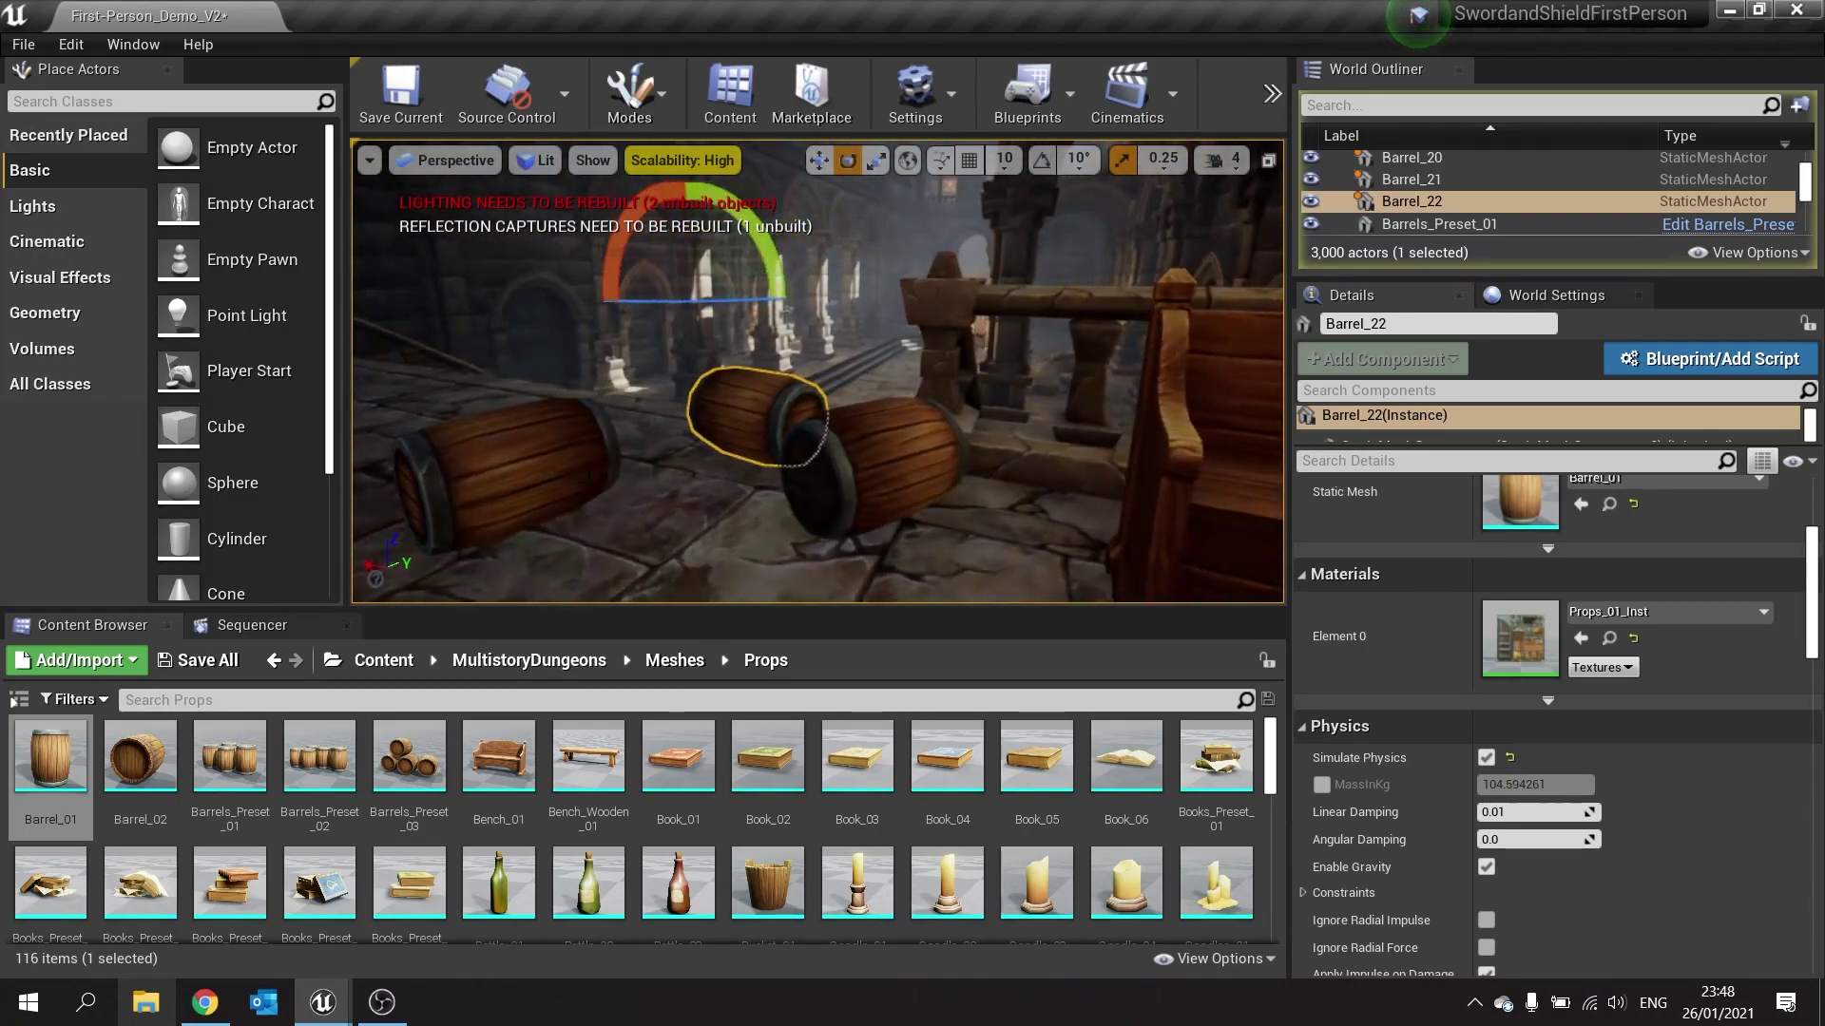
Step: Keep the simulation changes for each of the three barrels, and stop the simulation
{"action": "left_click", "coordinate": [528, 449]}
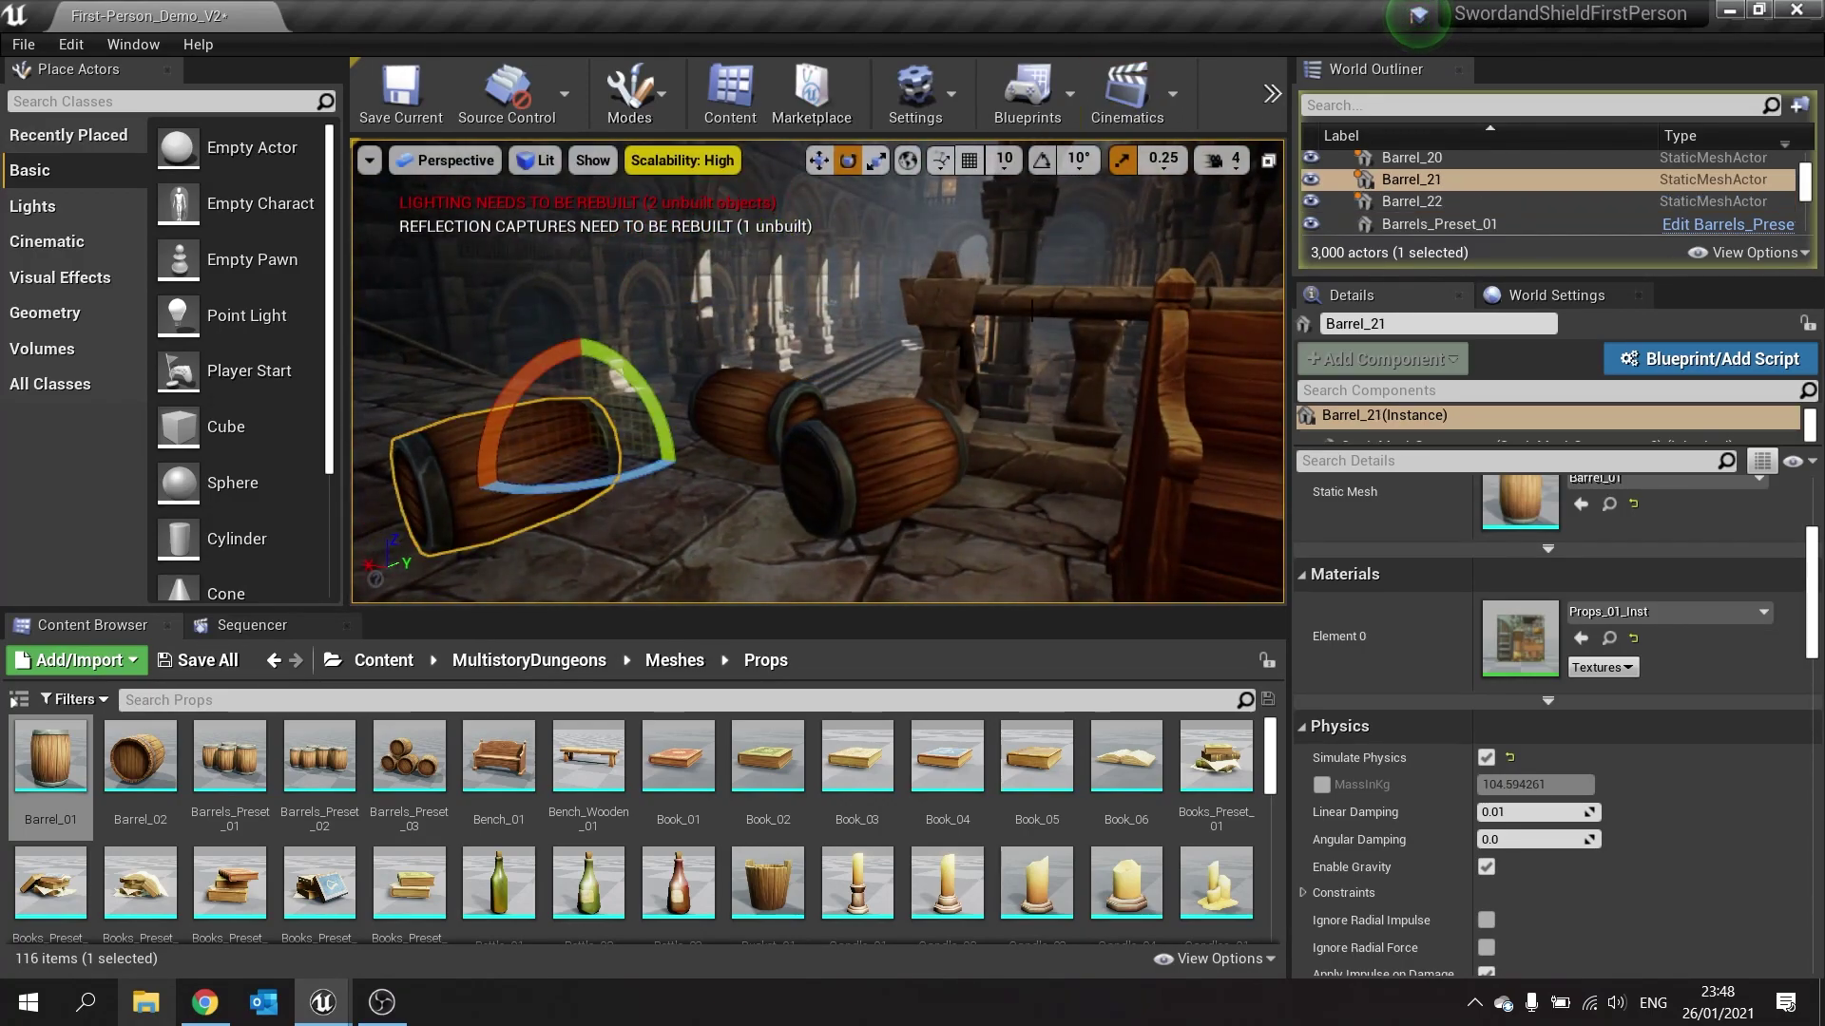
{"action": "key", "text": "k"}
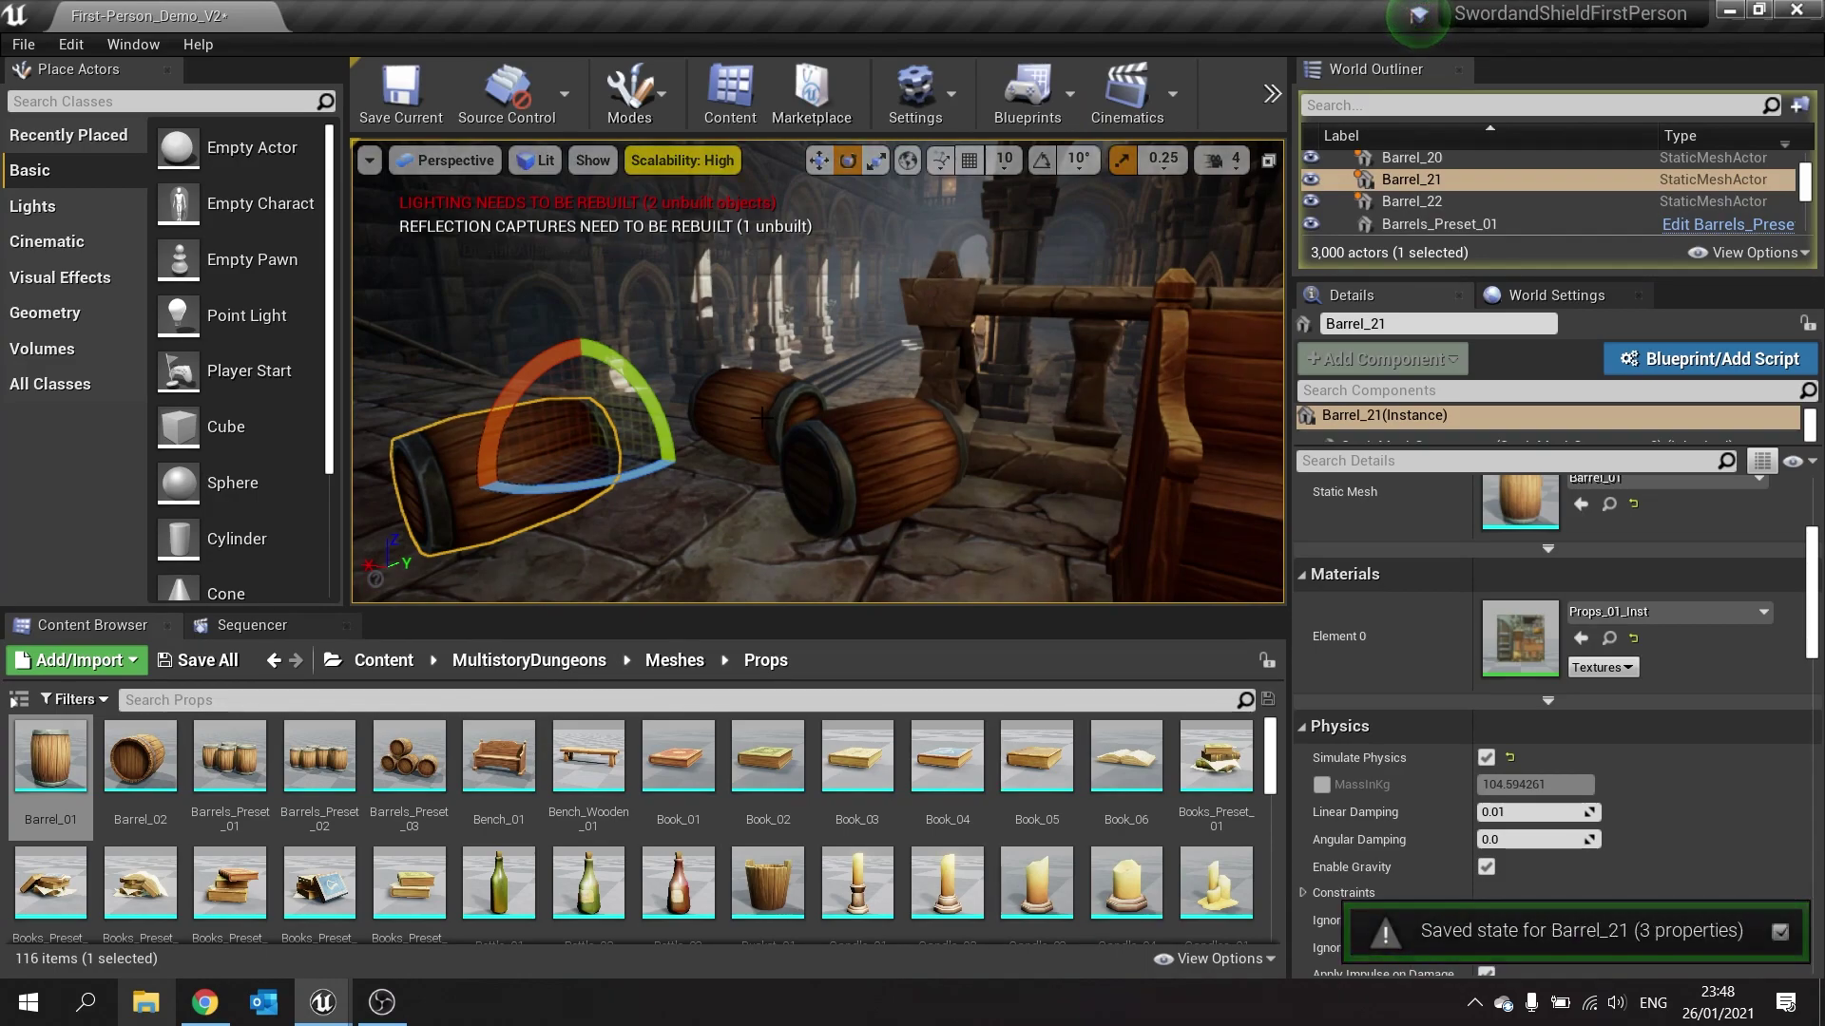
{"action": "left_click", "coordinate": [776, 404]}
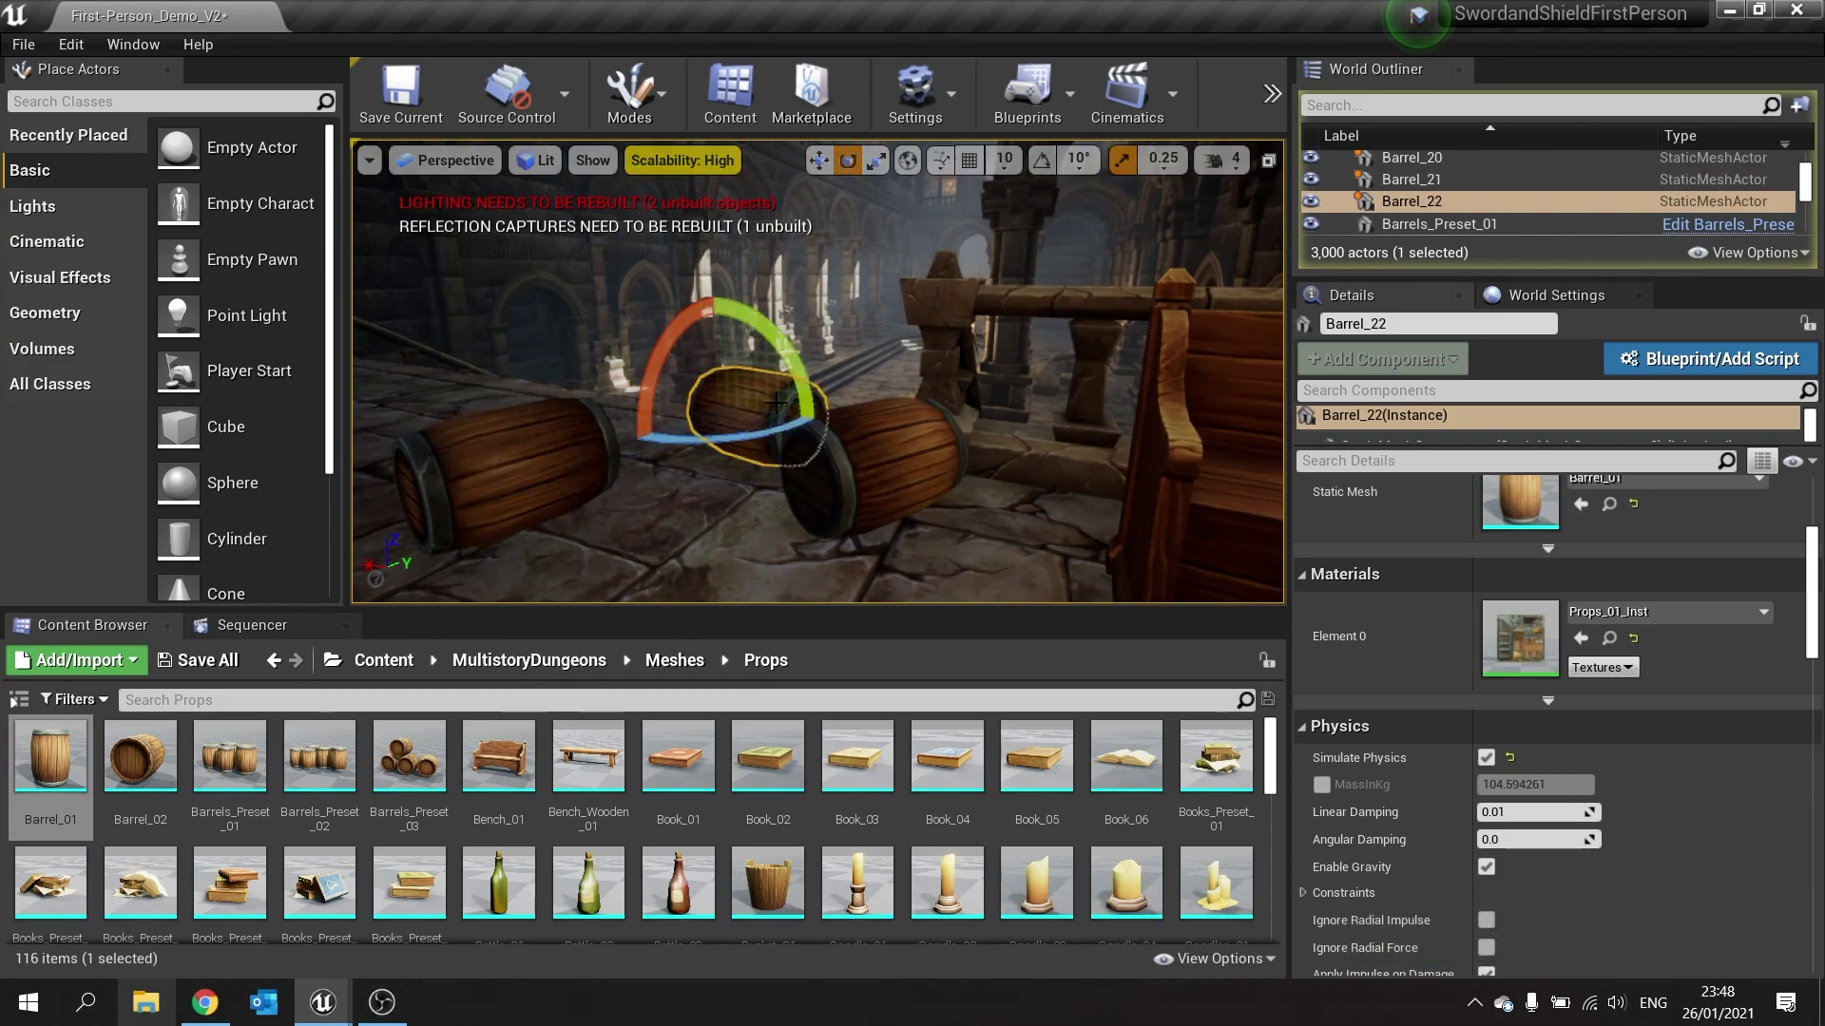
{"action": "key", "text": "k"}
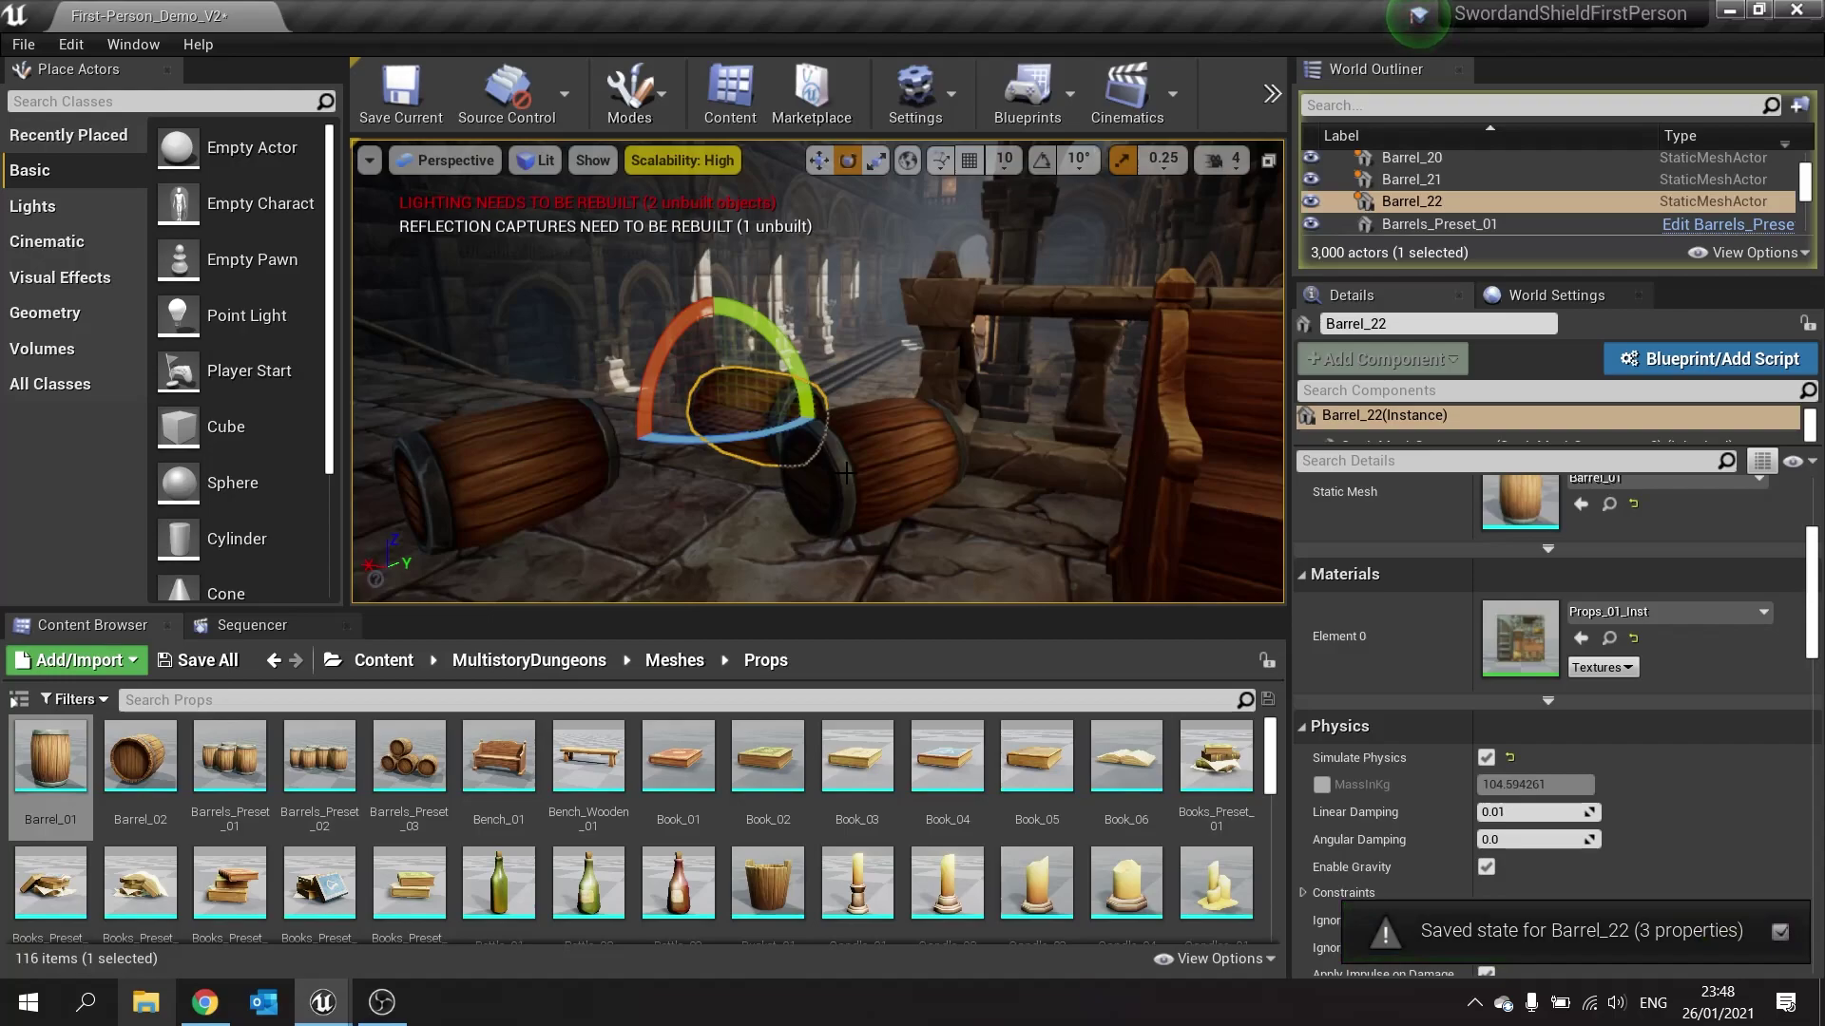
{"action": "left_click", "coordinate": [844, 472]}
{"action": "key", "text": "k"}
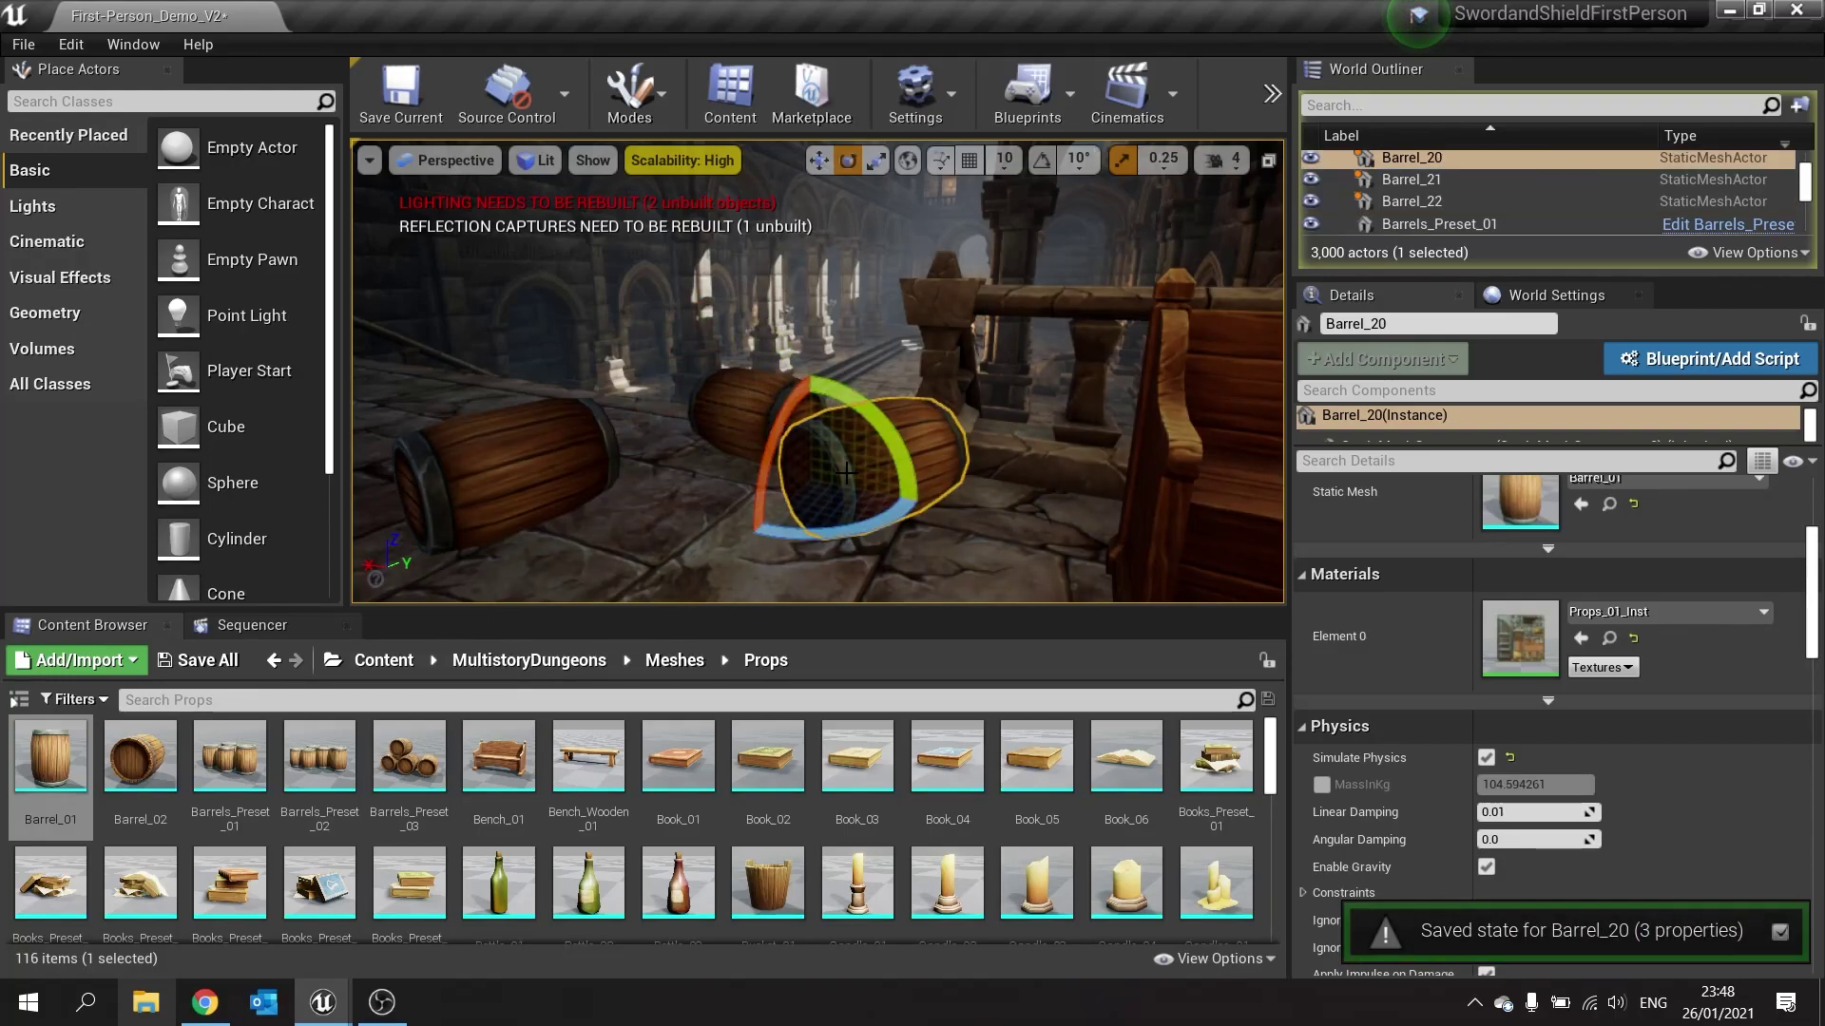
{"action": "left_click", "coordinate": [1275, 107]}
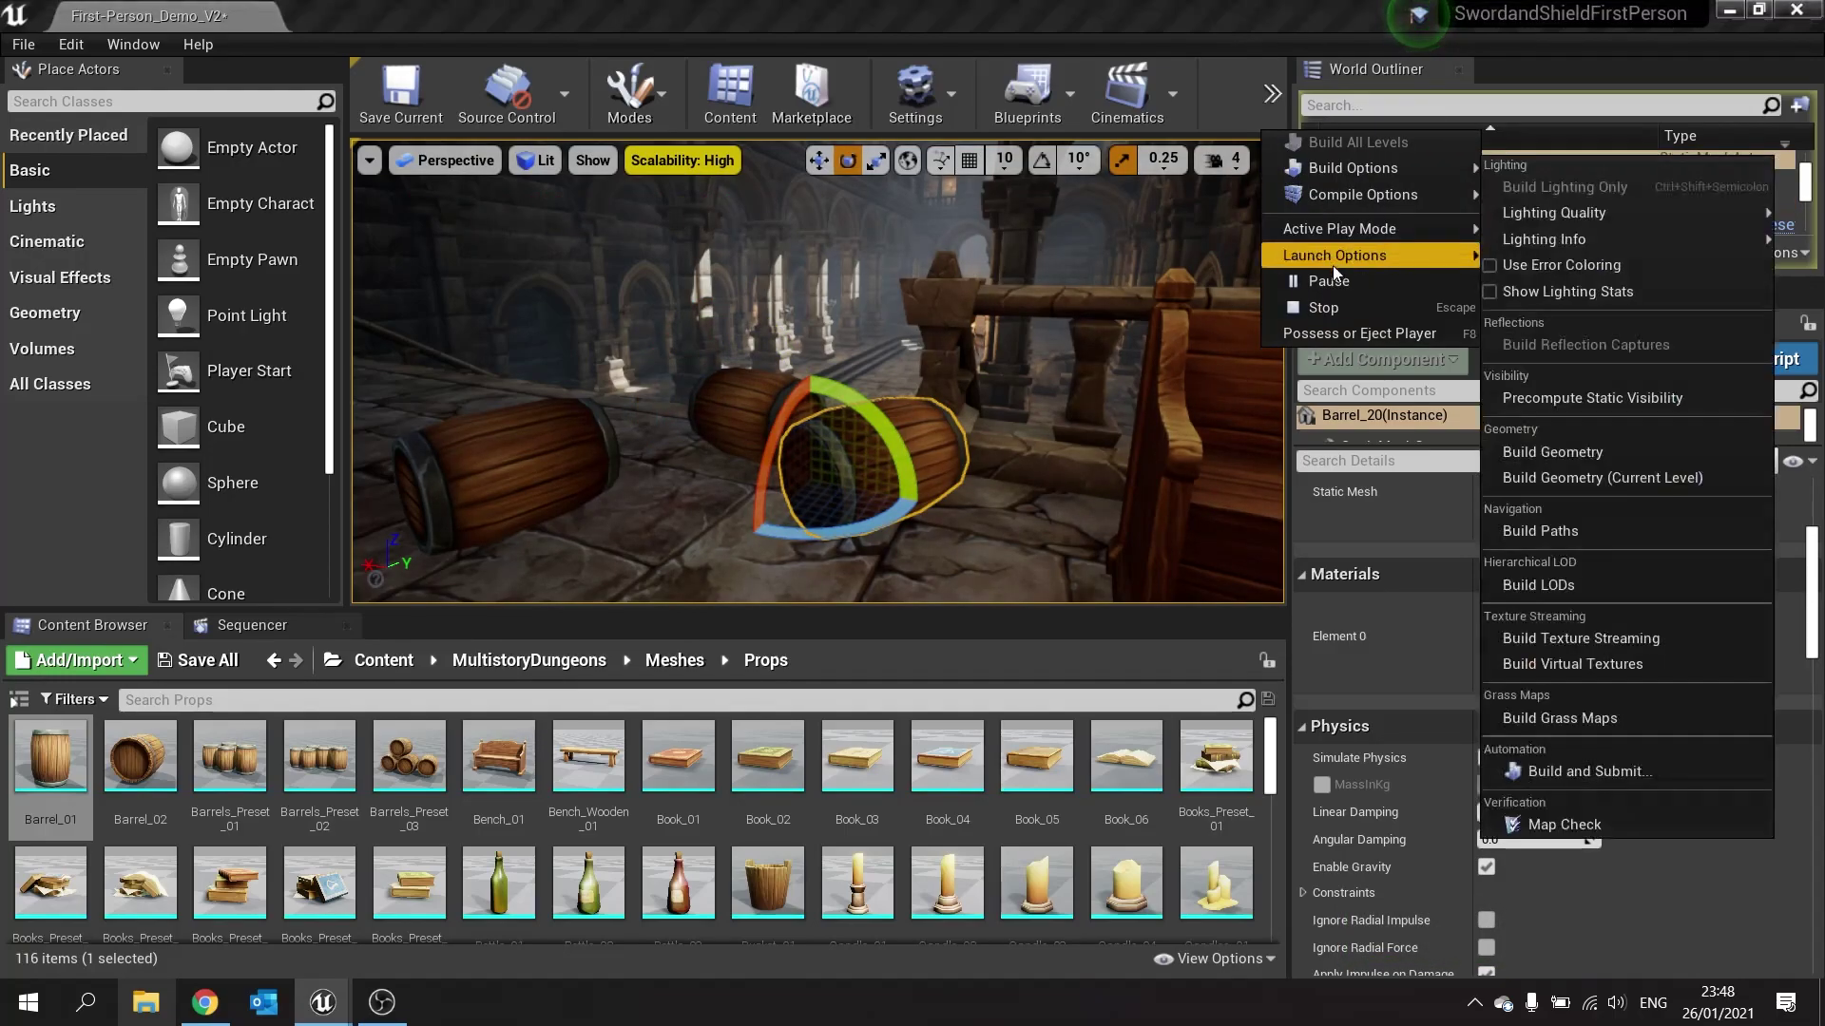
{"action": "left_click", "coordinate": [1331, 306]}
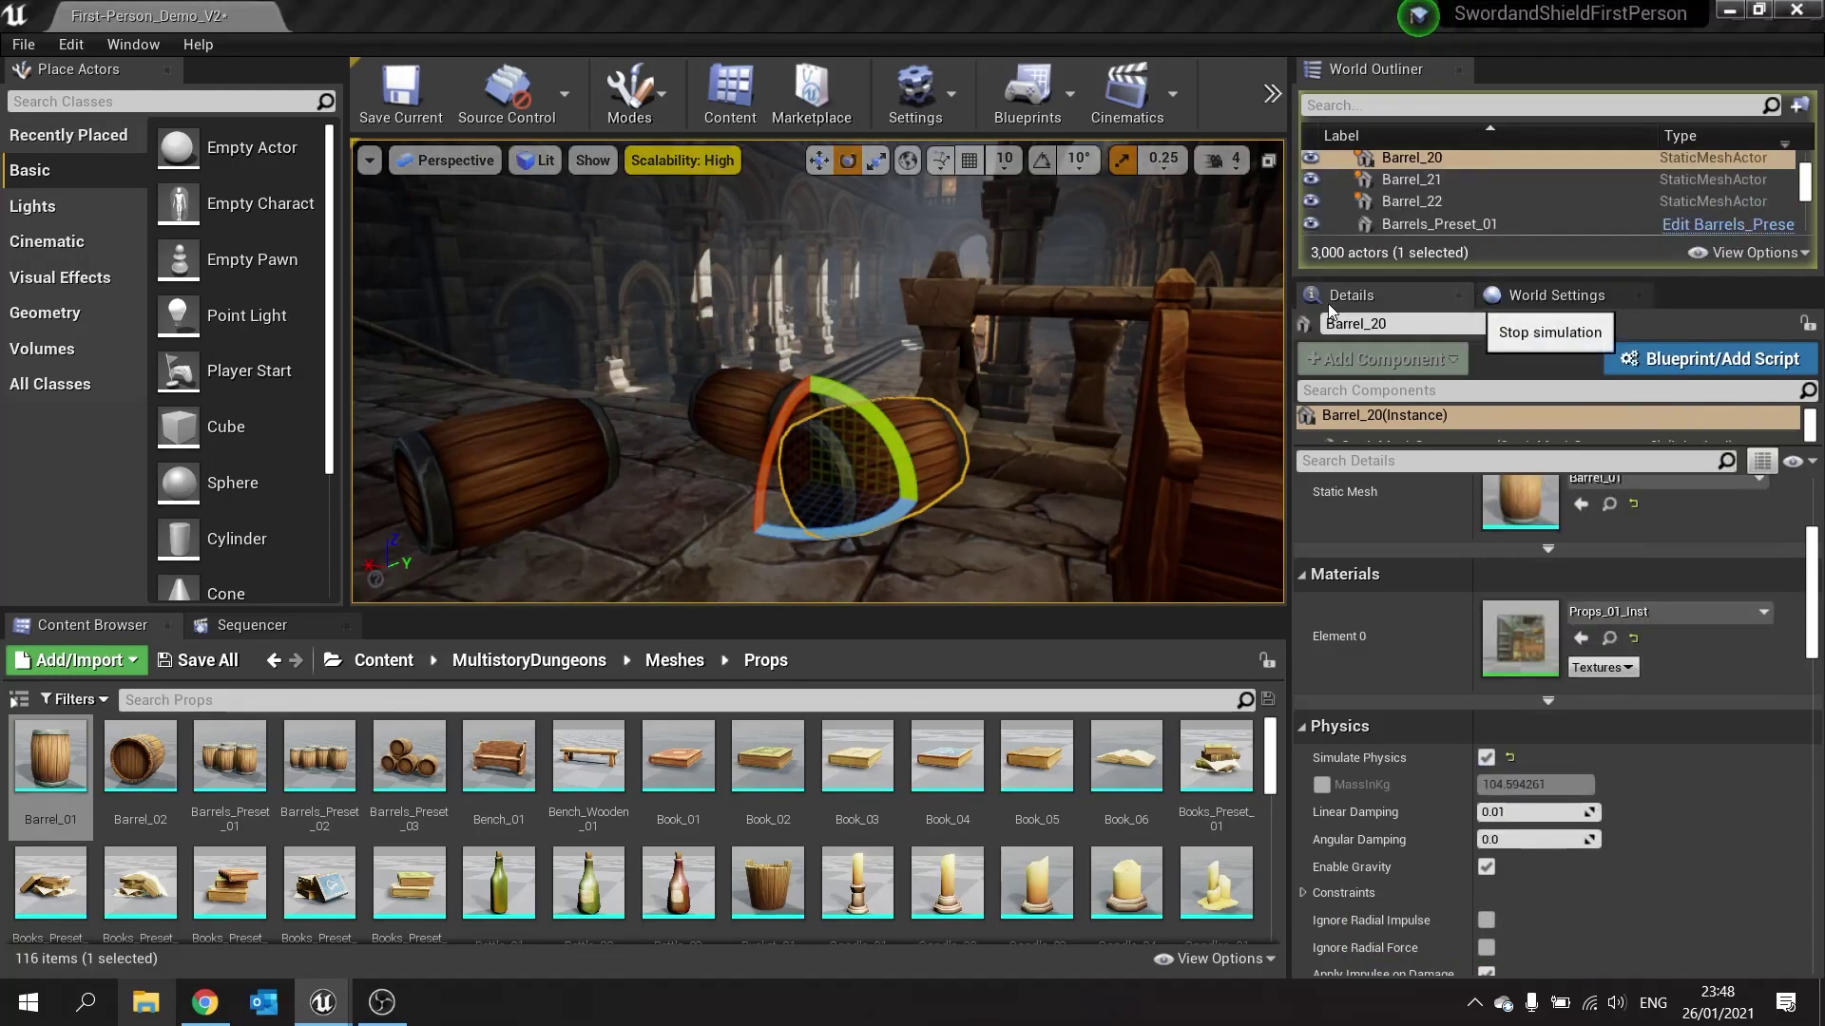
Step: Turn off Simulate Physics on the three settled barrels
{"action": "left_click", "coordinate": [879, 444]}
{"action": "right_click_drag", "start_coordinate": [909, 349], "coordinate": [861, 377]}
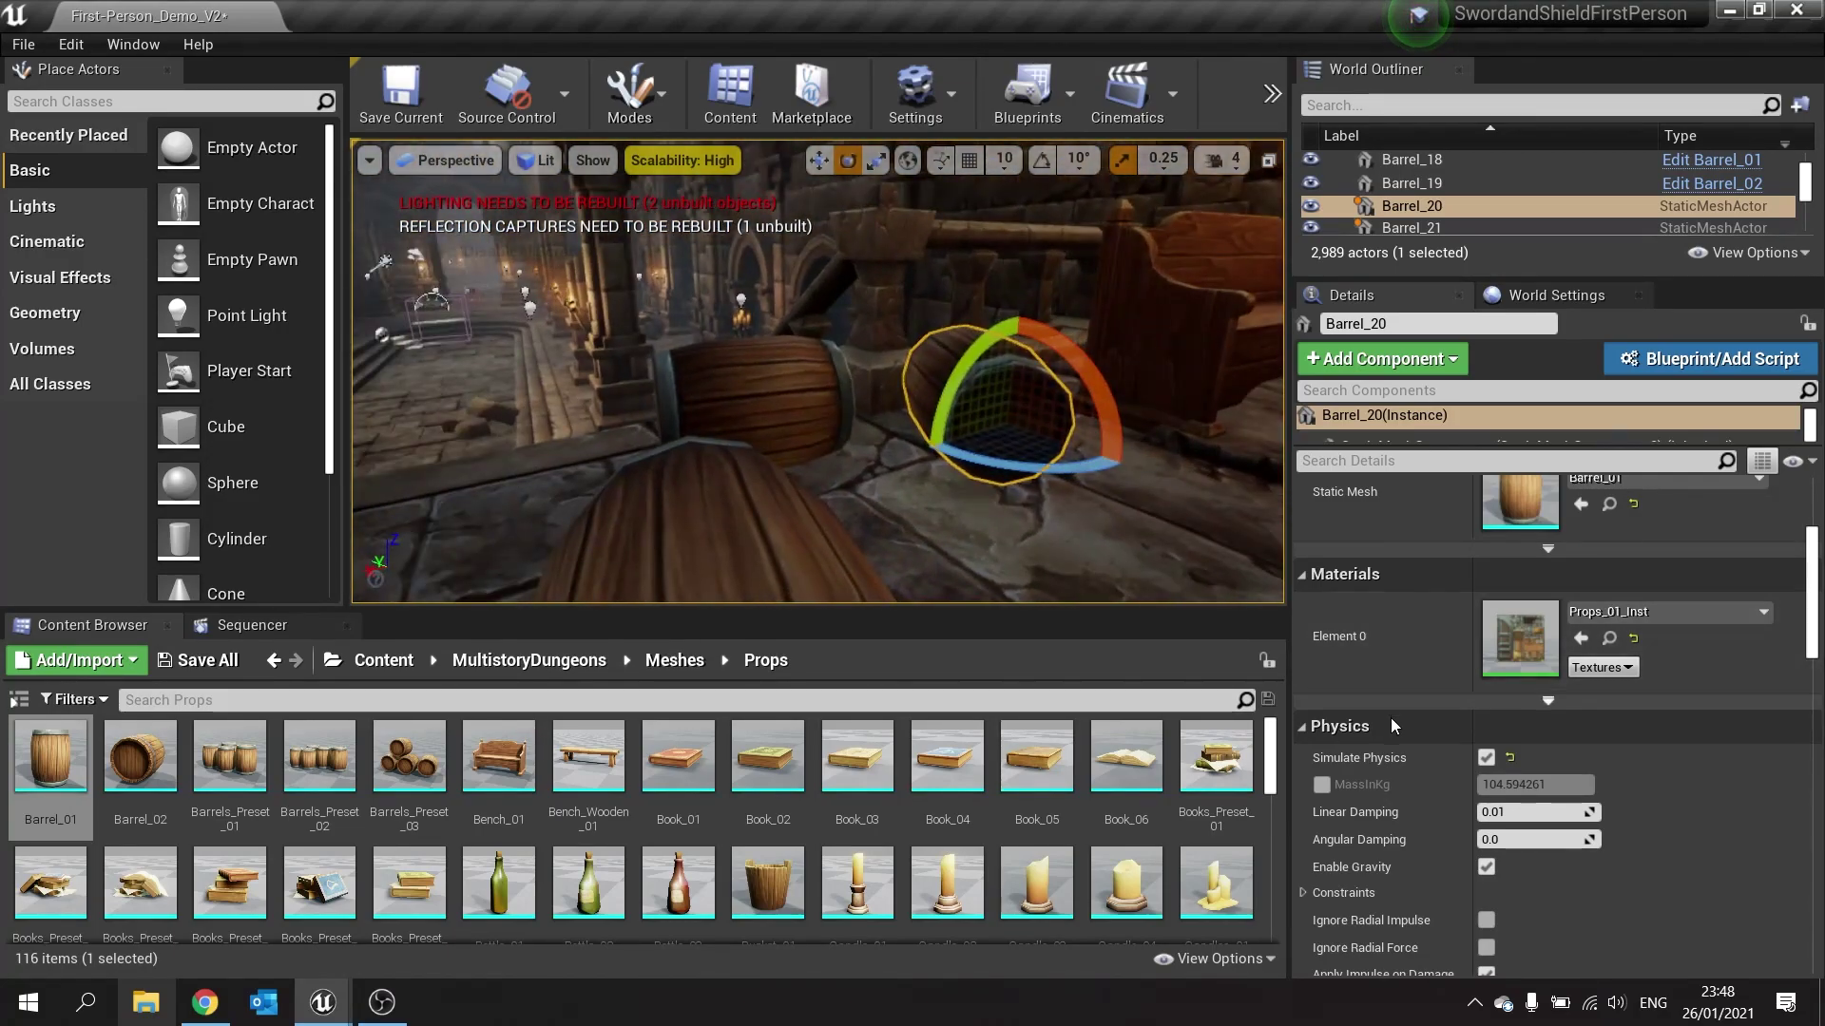
{"action": "left_click", "coordinate": [1488, 757]}
{"action": "left_click", "coordinate": [808, 408]}
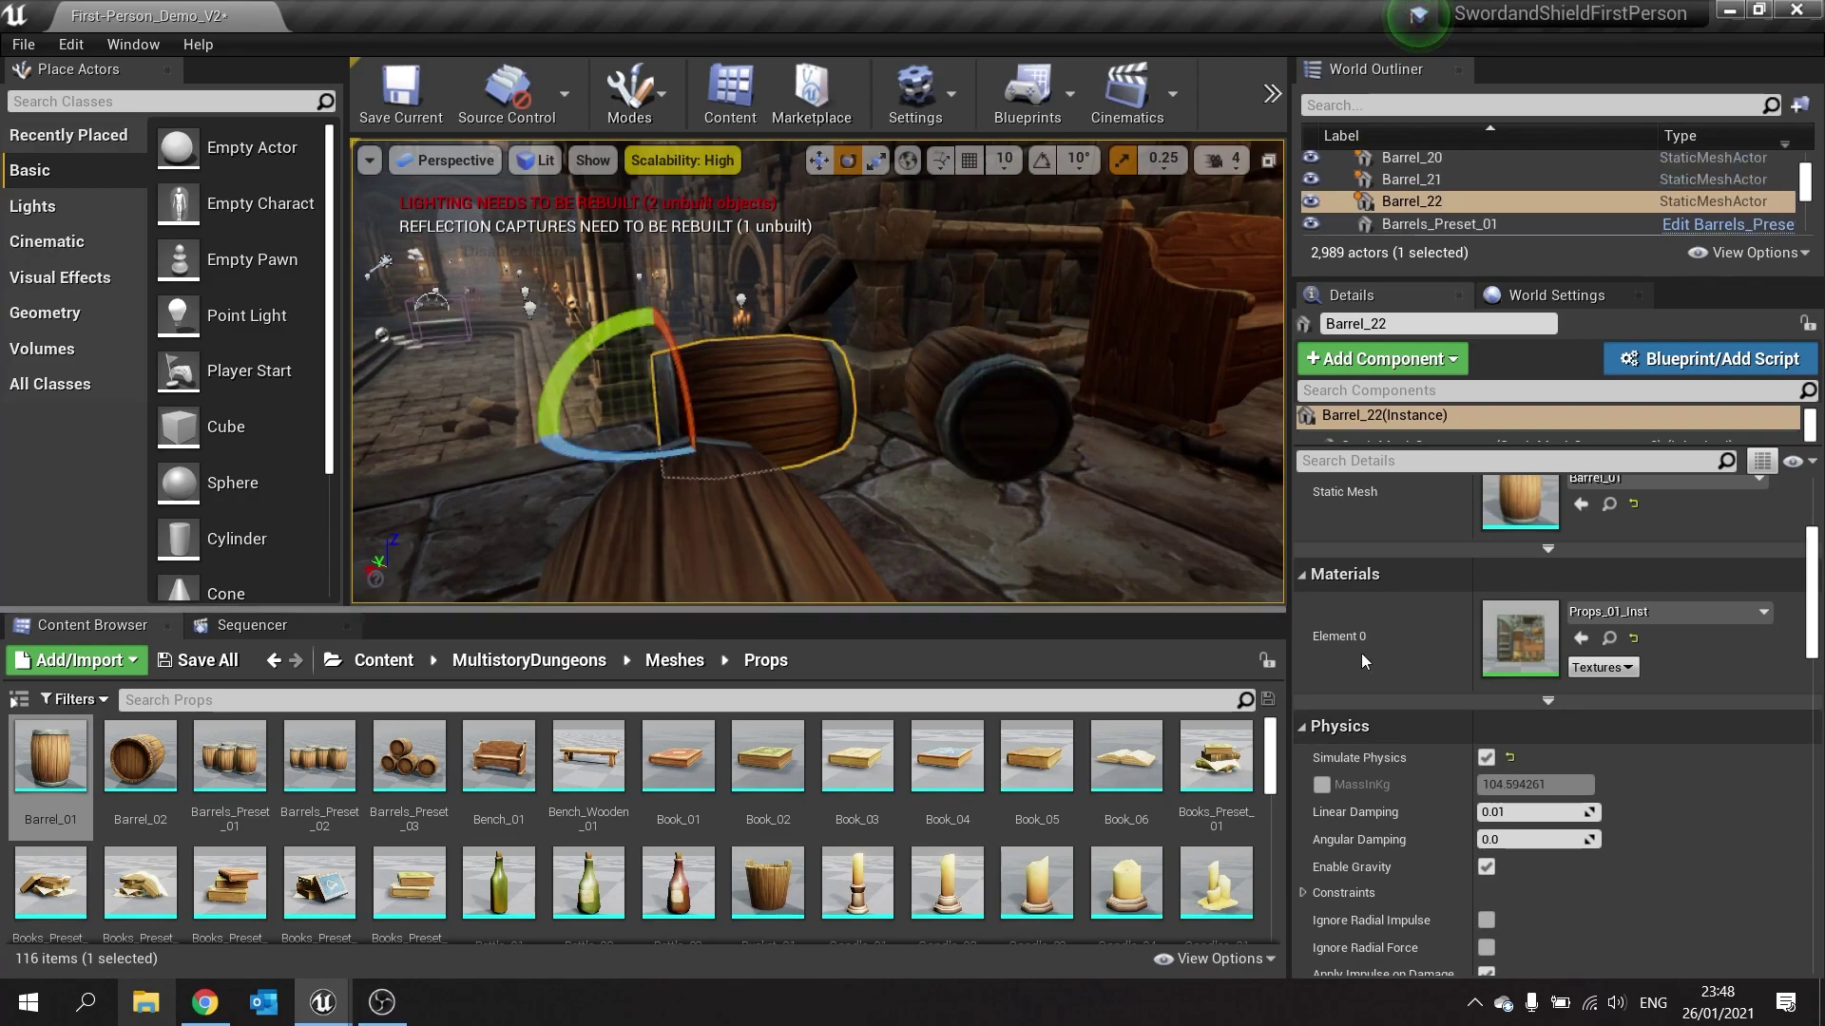
{"action": "key", "text": "ctrl+z"}
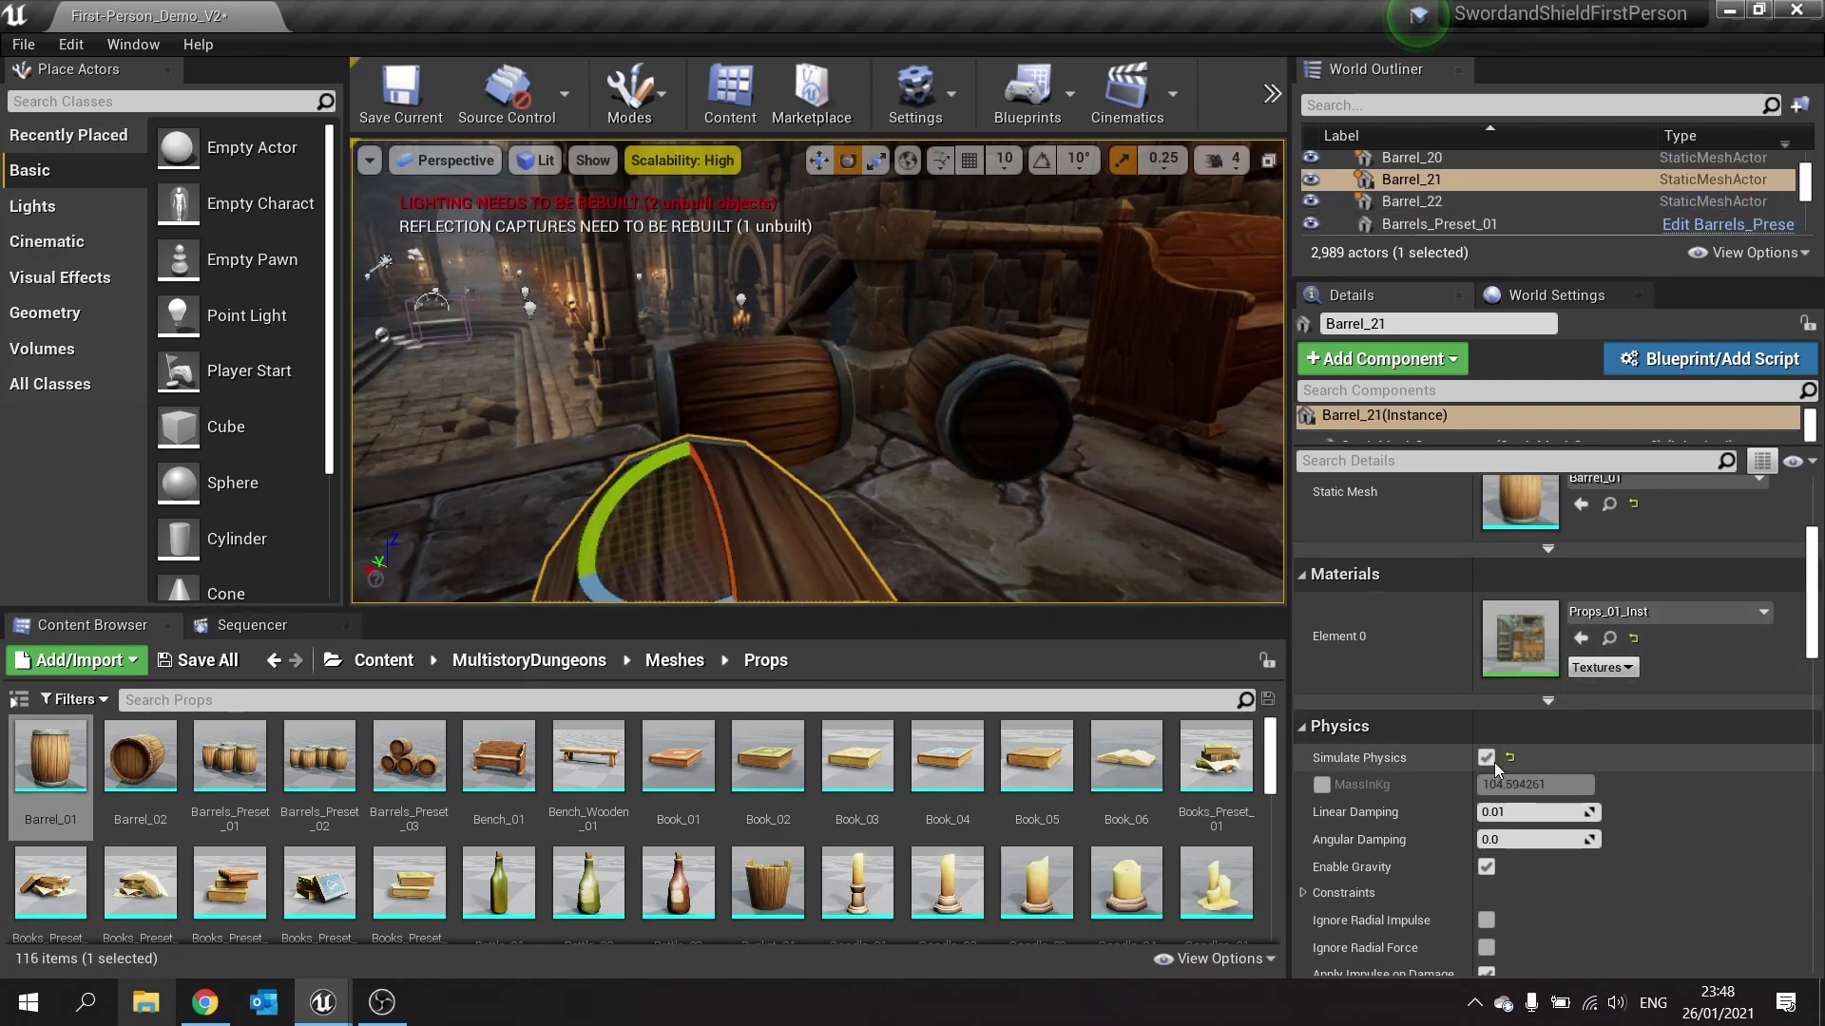
{"action": "left_click", "coordinate": [1486, 758]}
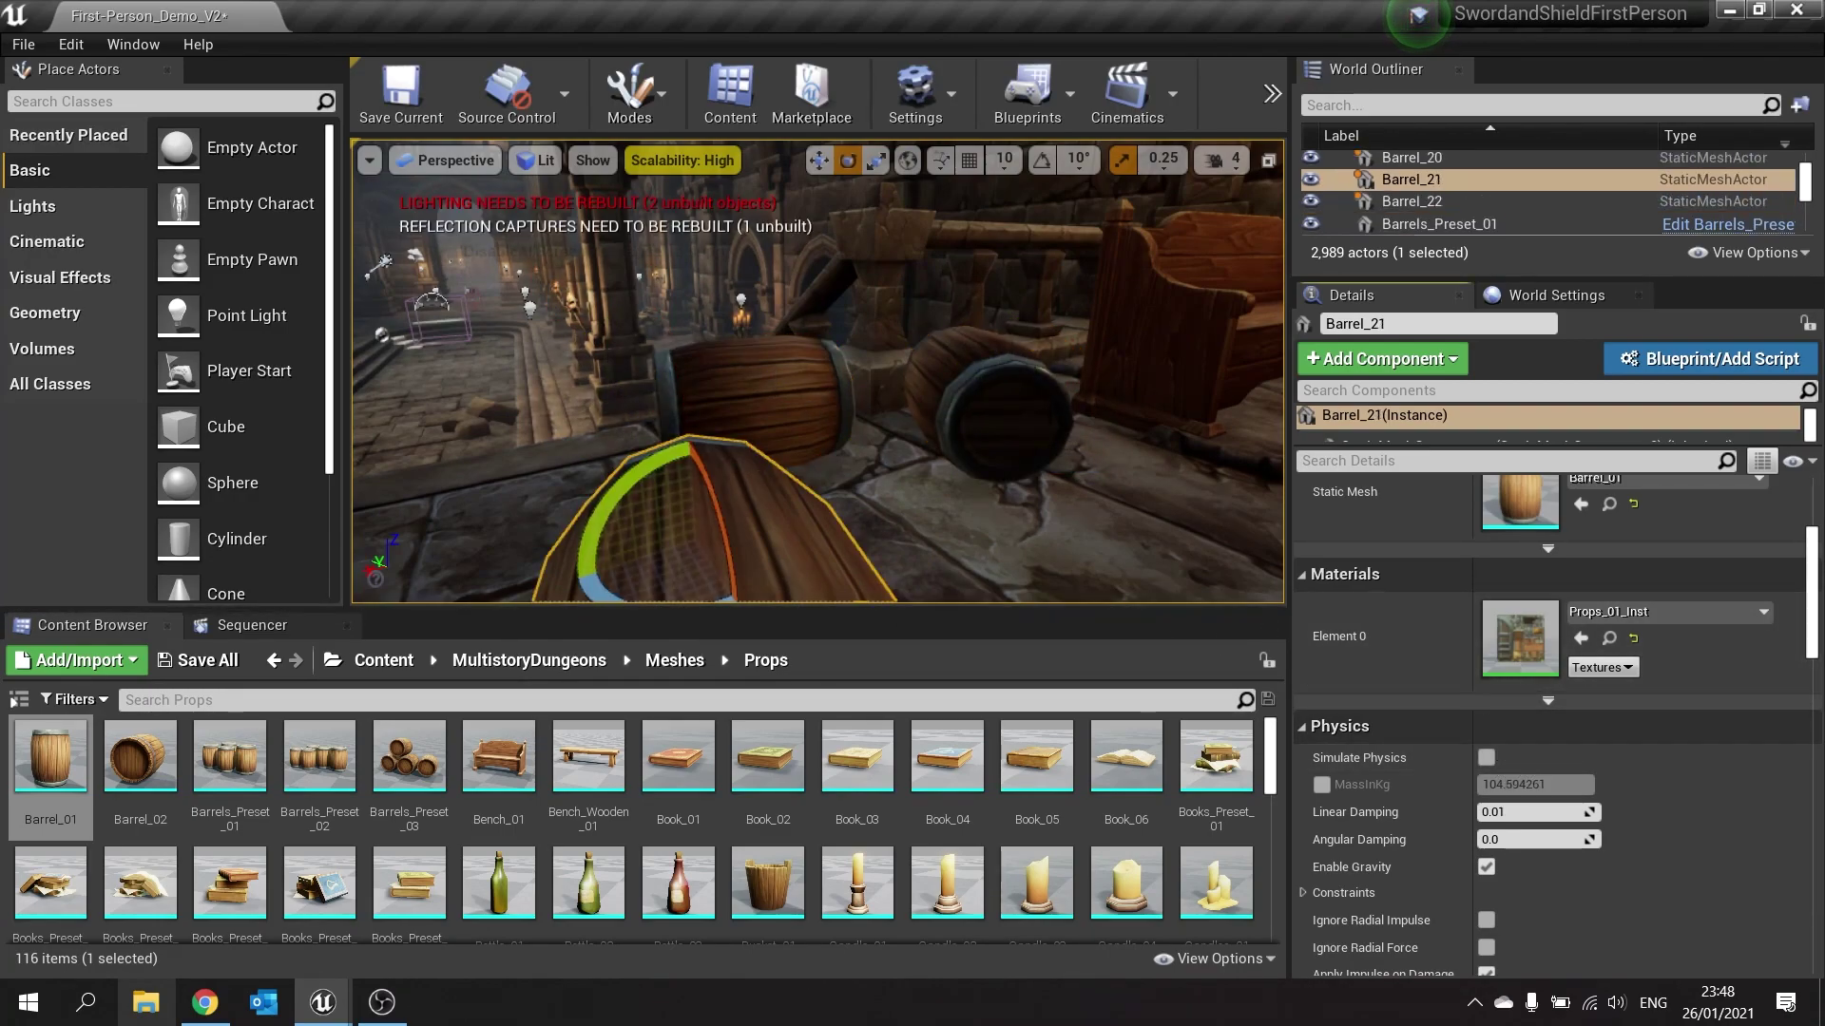
Step: Place a Book_02 prop on the seat of the wooden bench
{"action": "right_click_drag", "start_coordinate": [817, 371], "coordinate": [1033, 406]}
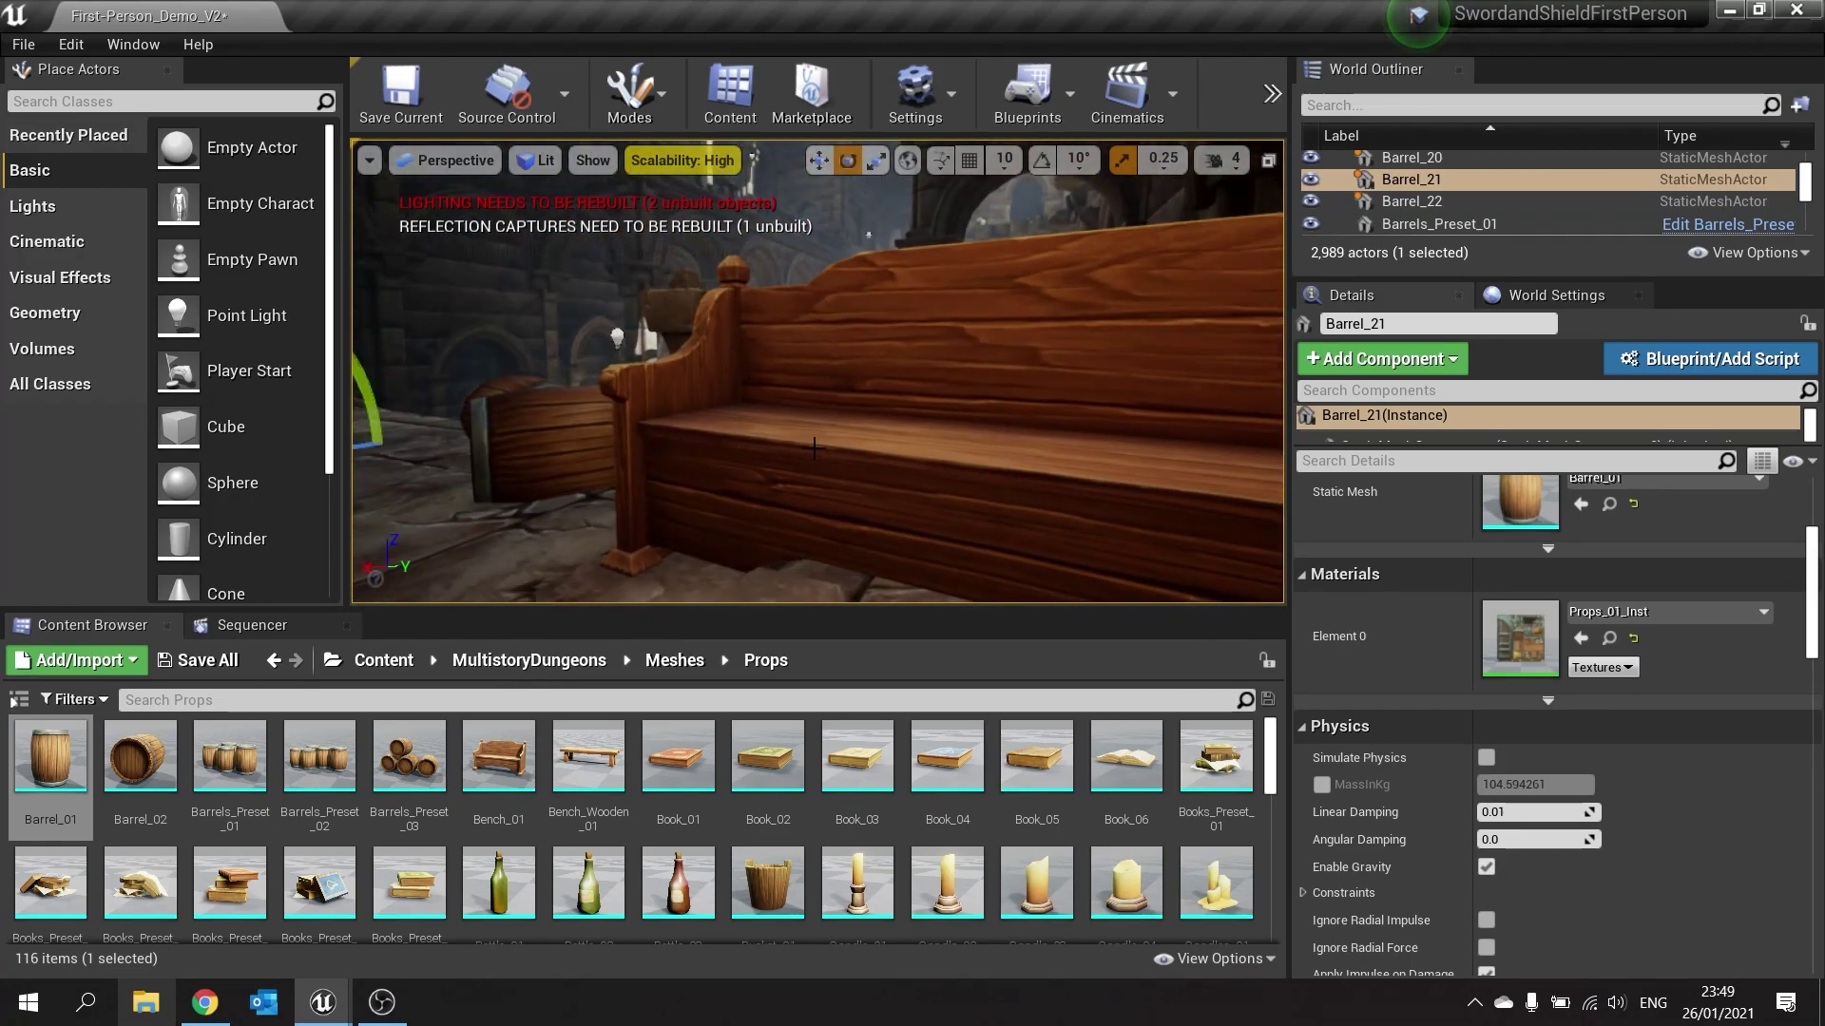
{"action": "left_click_drag", "start_coordinate": [768, 756], "coordinate": [858, 433]}
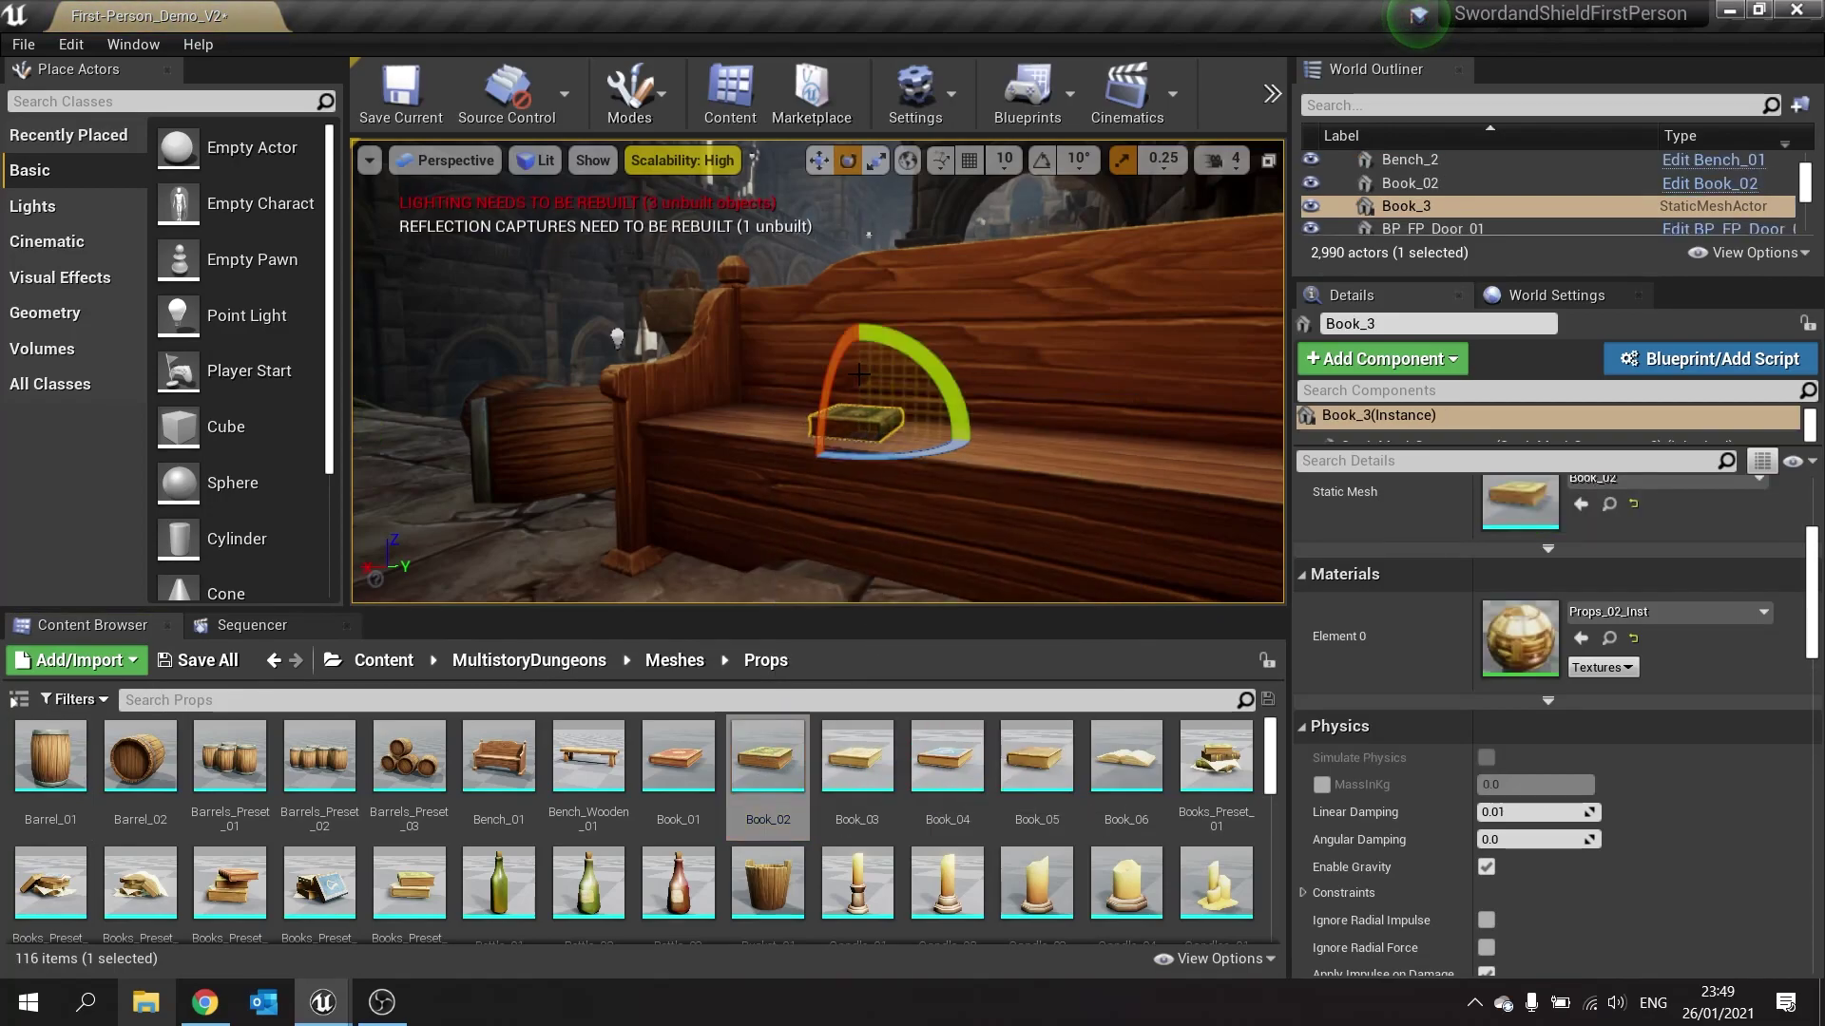
{"action": "key", "text": "w"}
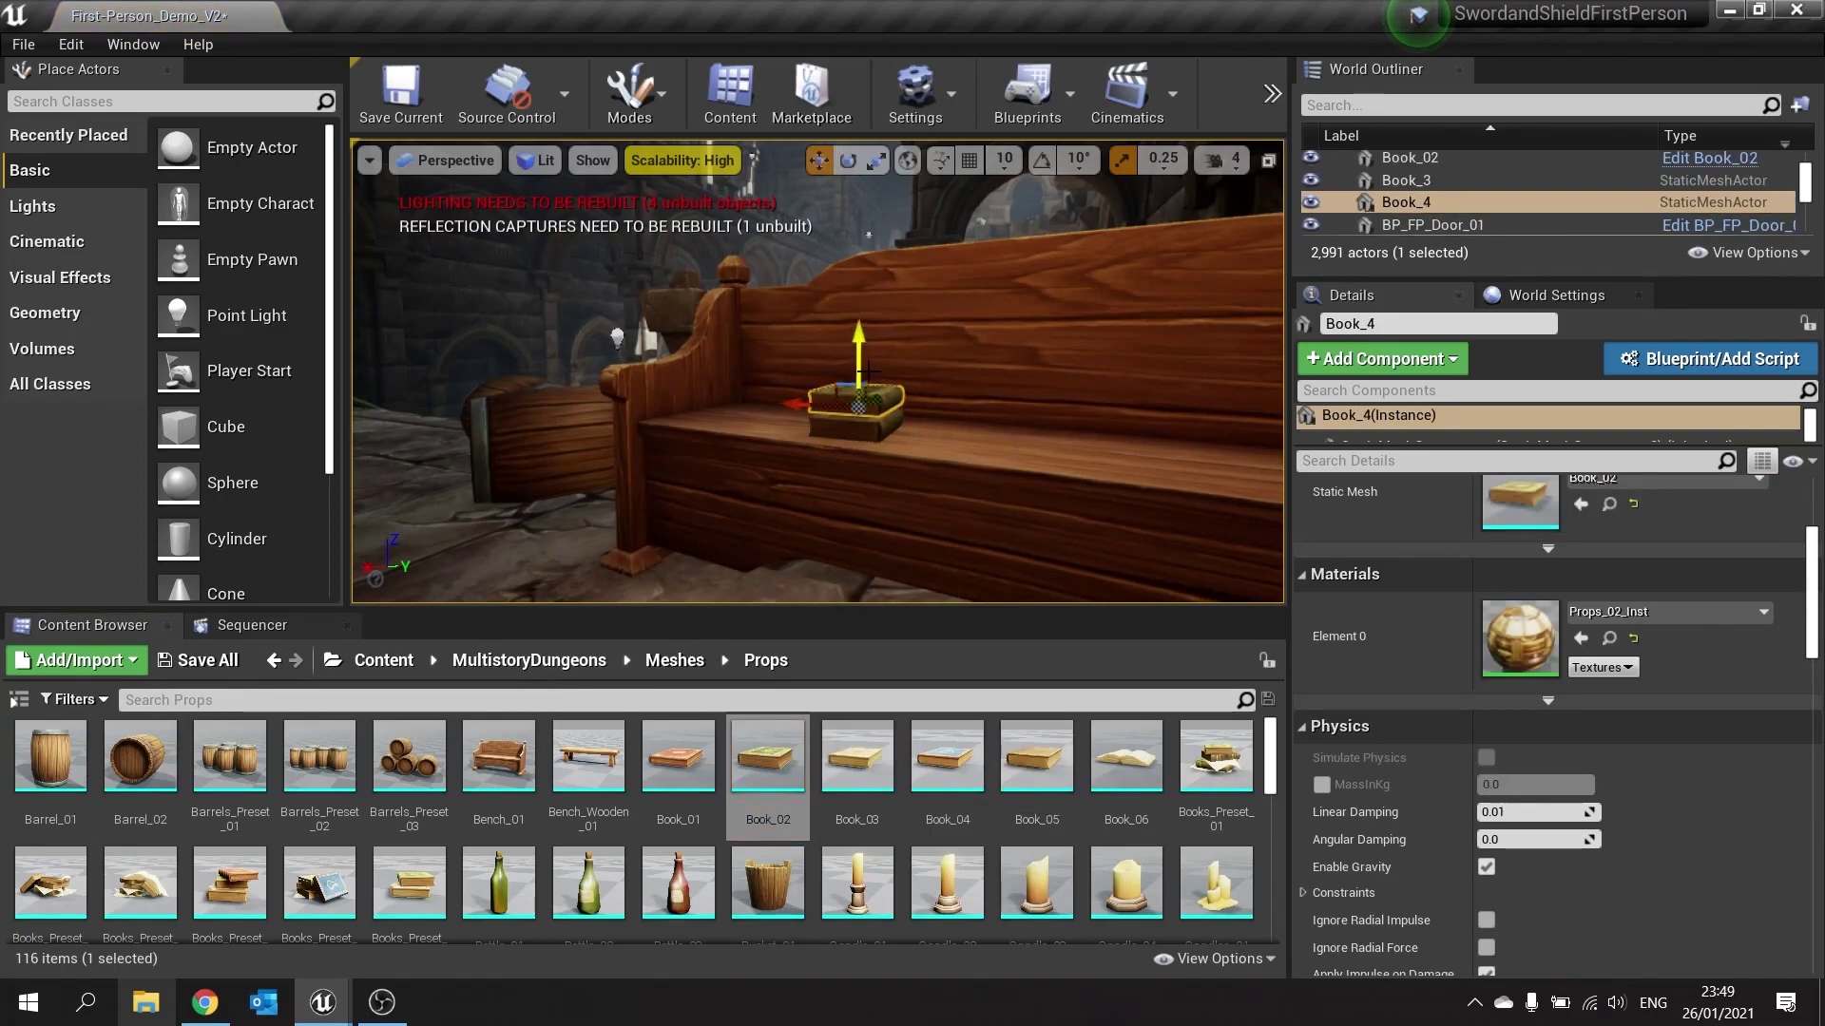
{"action": "key", "text": "e"}
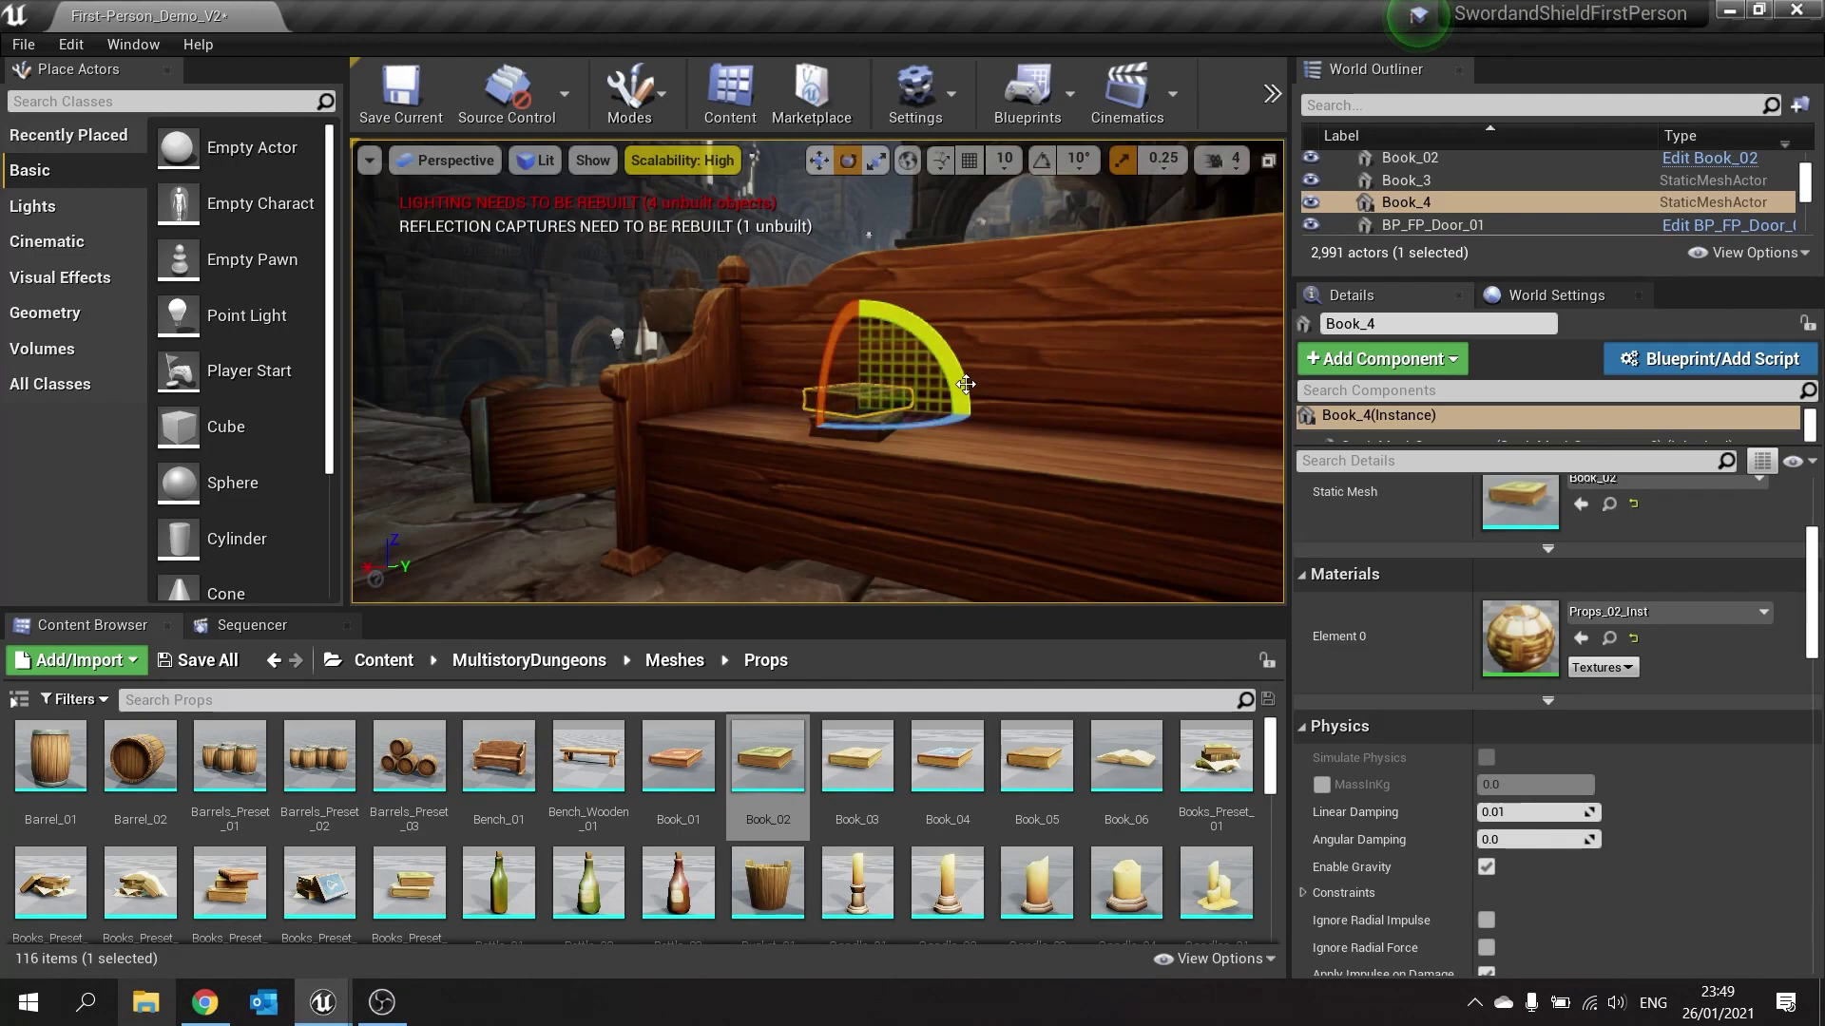
{"action": "key", "text": "Delete"}
Step: Open the book's static mesh, add a box simplified collision, and save the mesh
{"action": "left_click", "coordinate": [859, 428]}
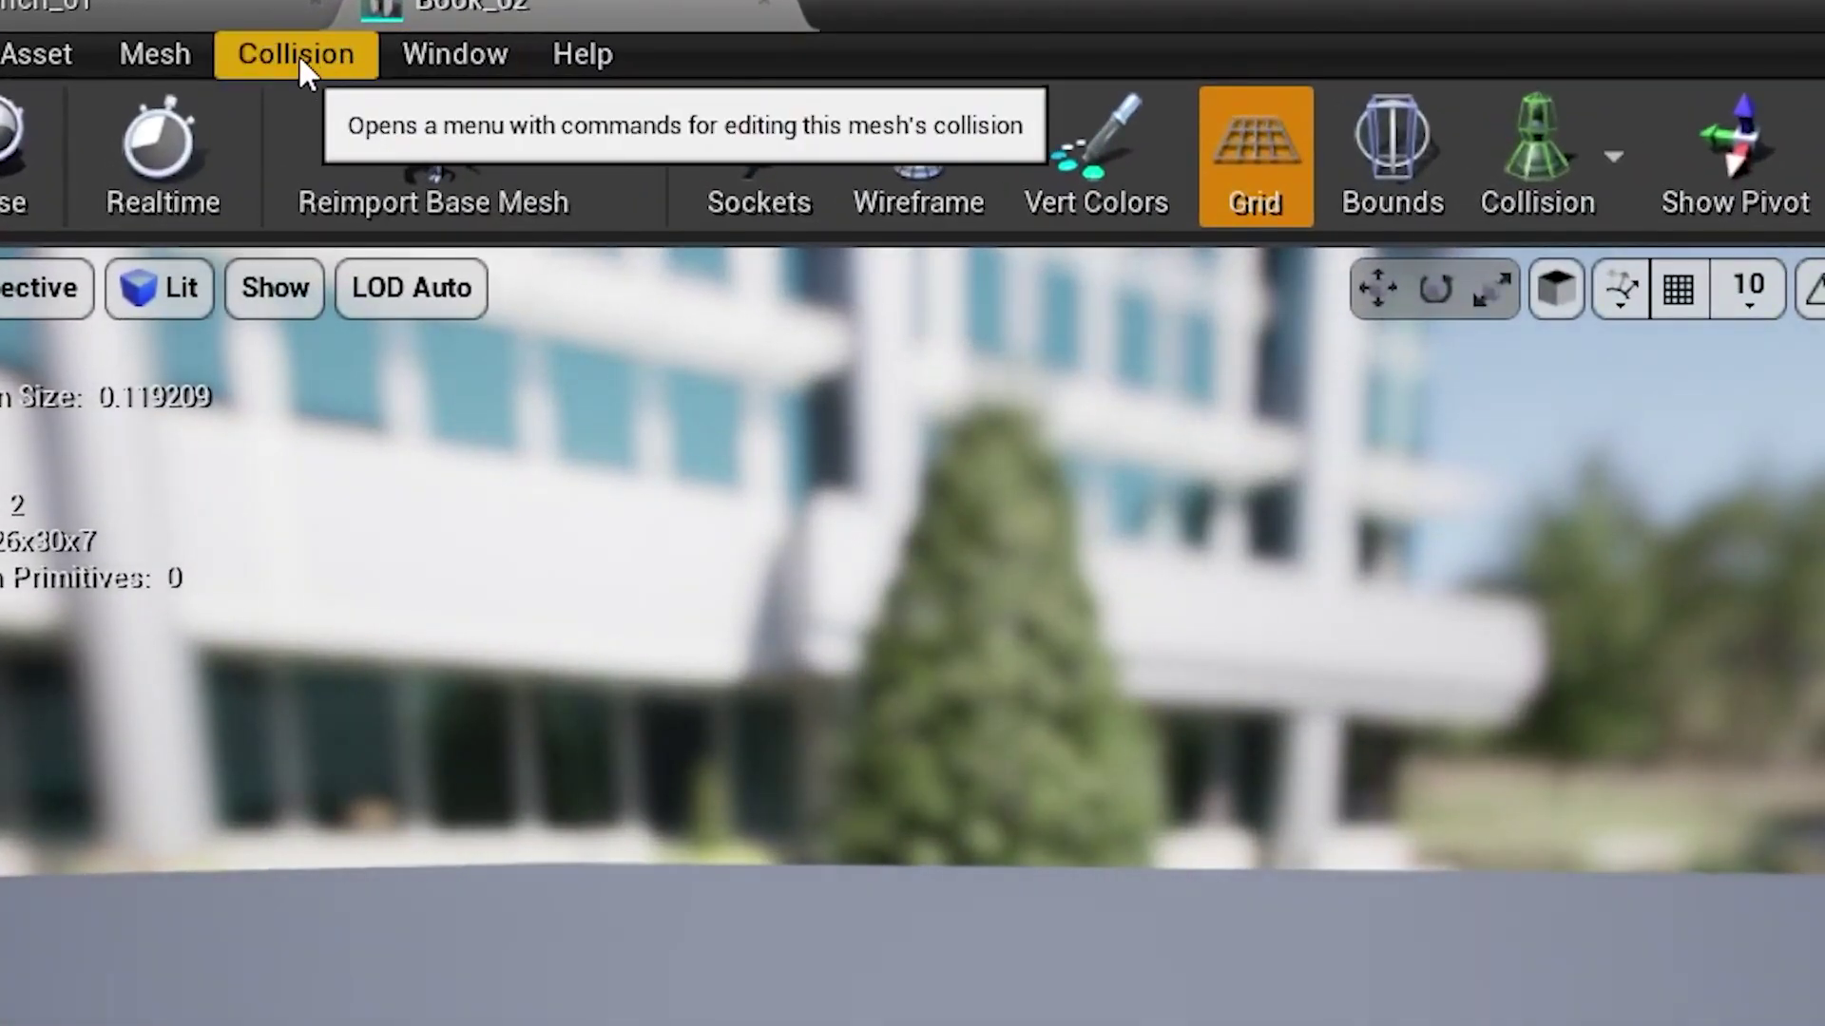
{"action": "left_click", "coordinate": [299, 53]}
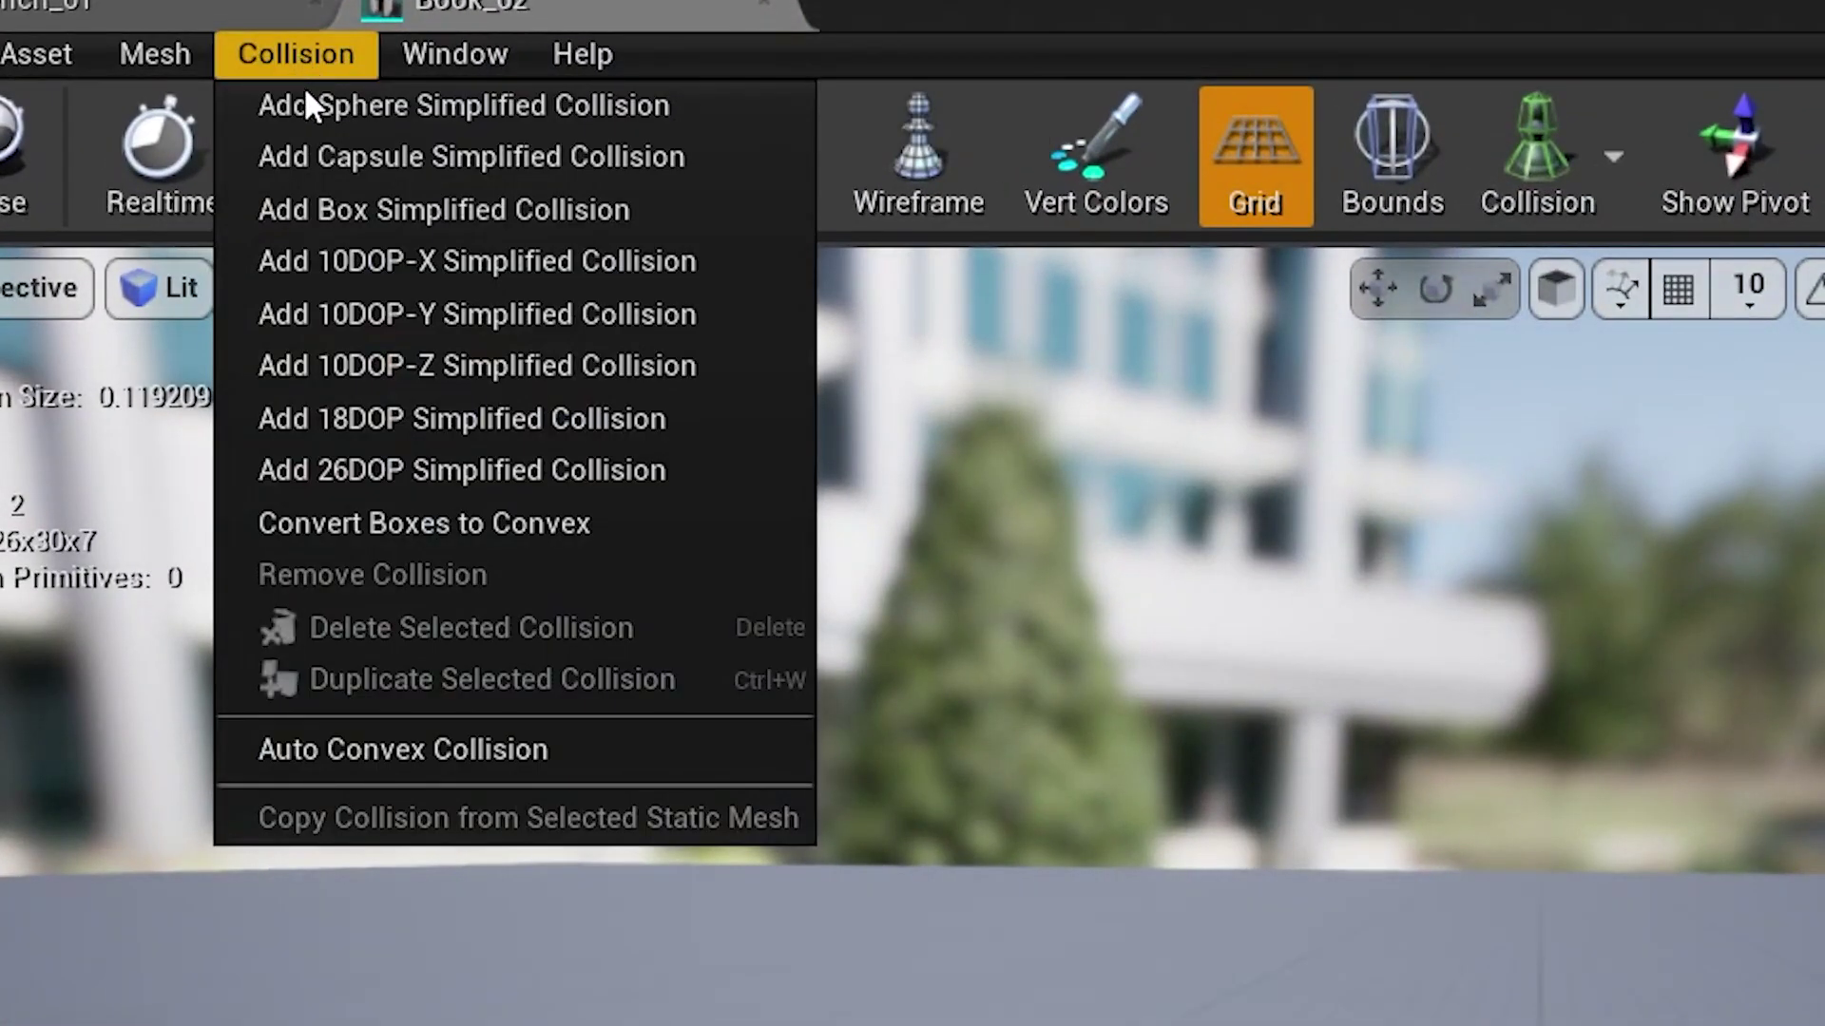
{"action": "left_click", "coordinate": [344, 198]}
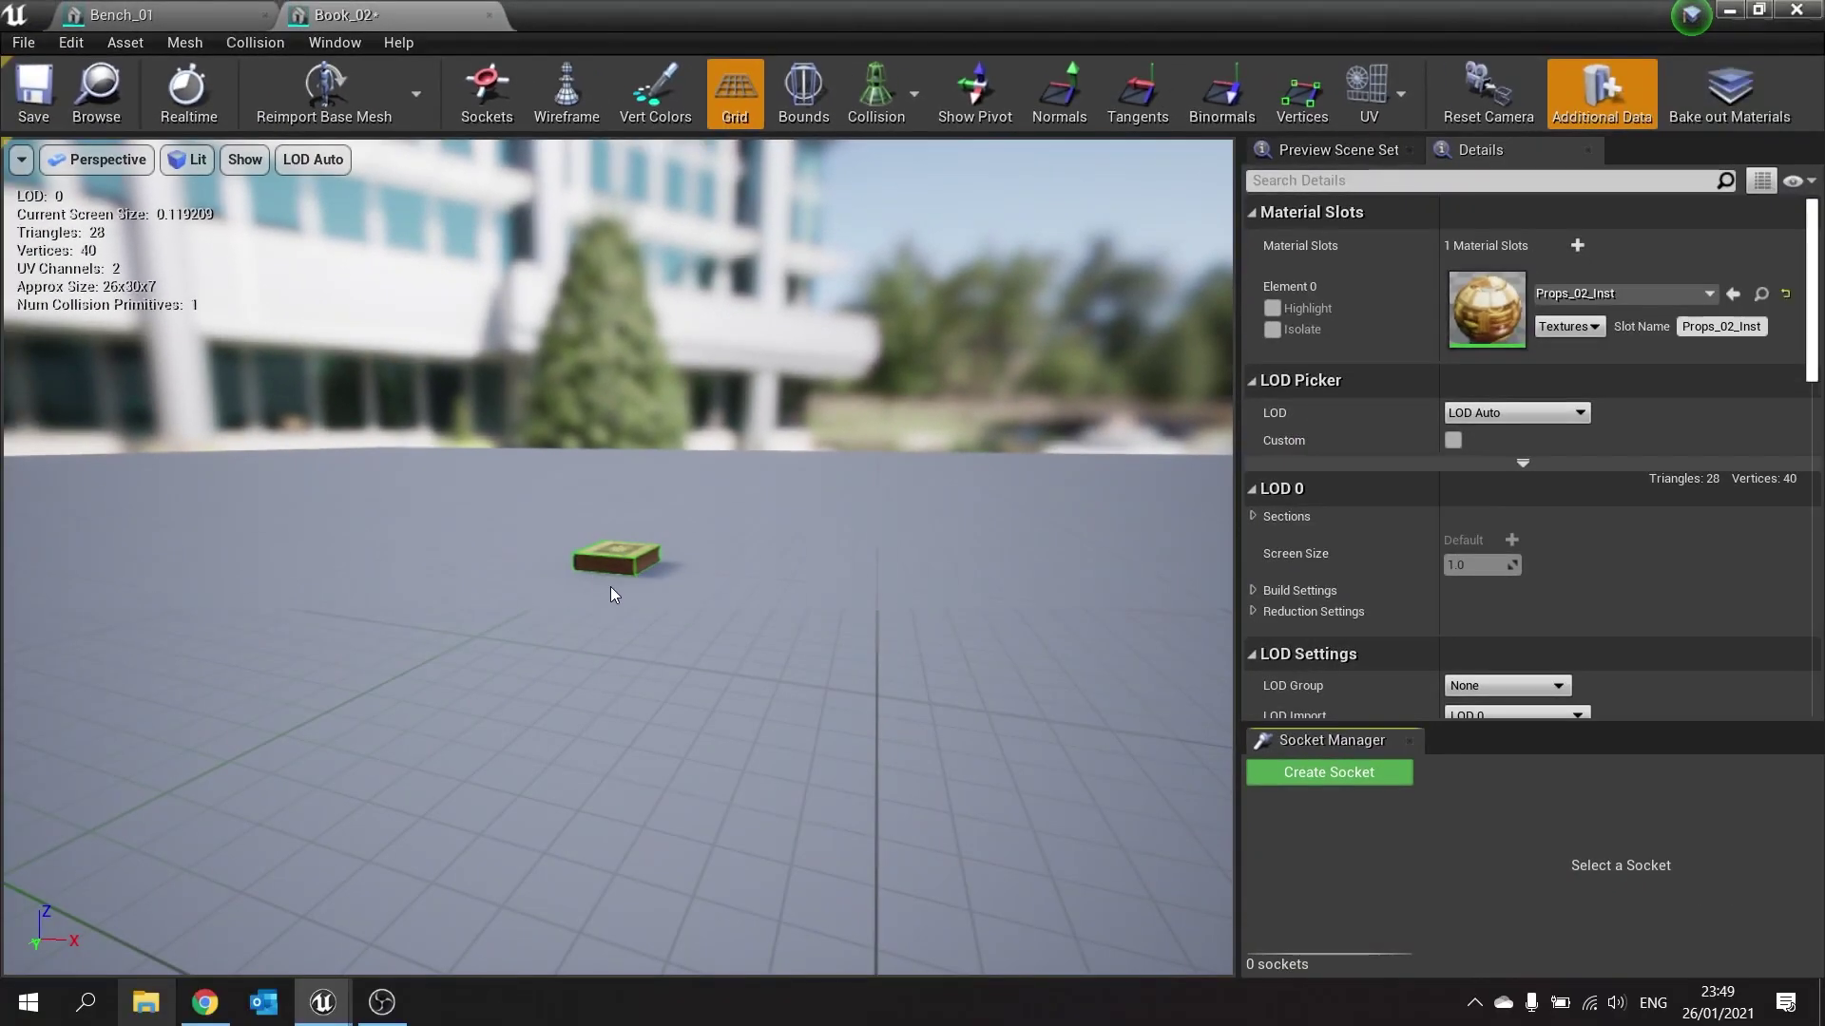
{"action": "key", "text": "ctrl+s"}
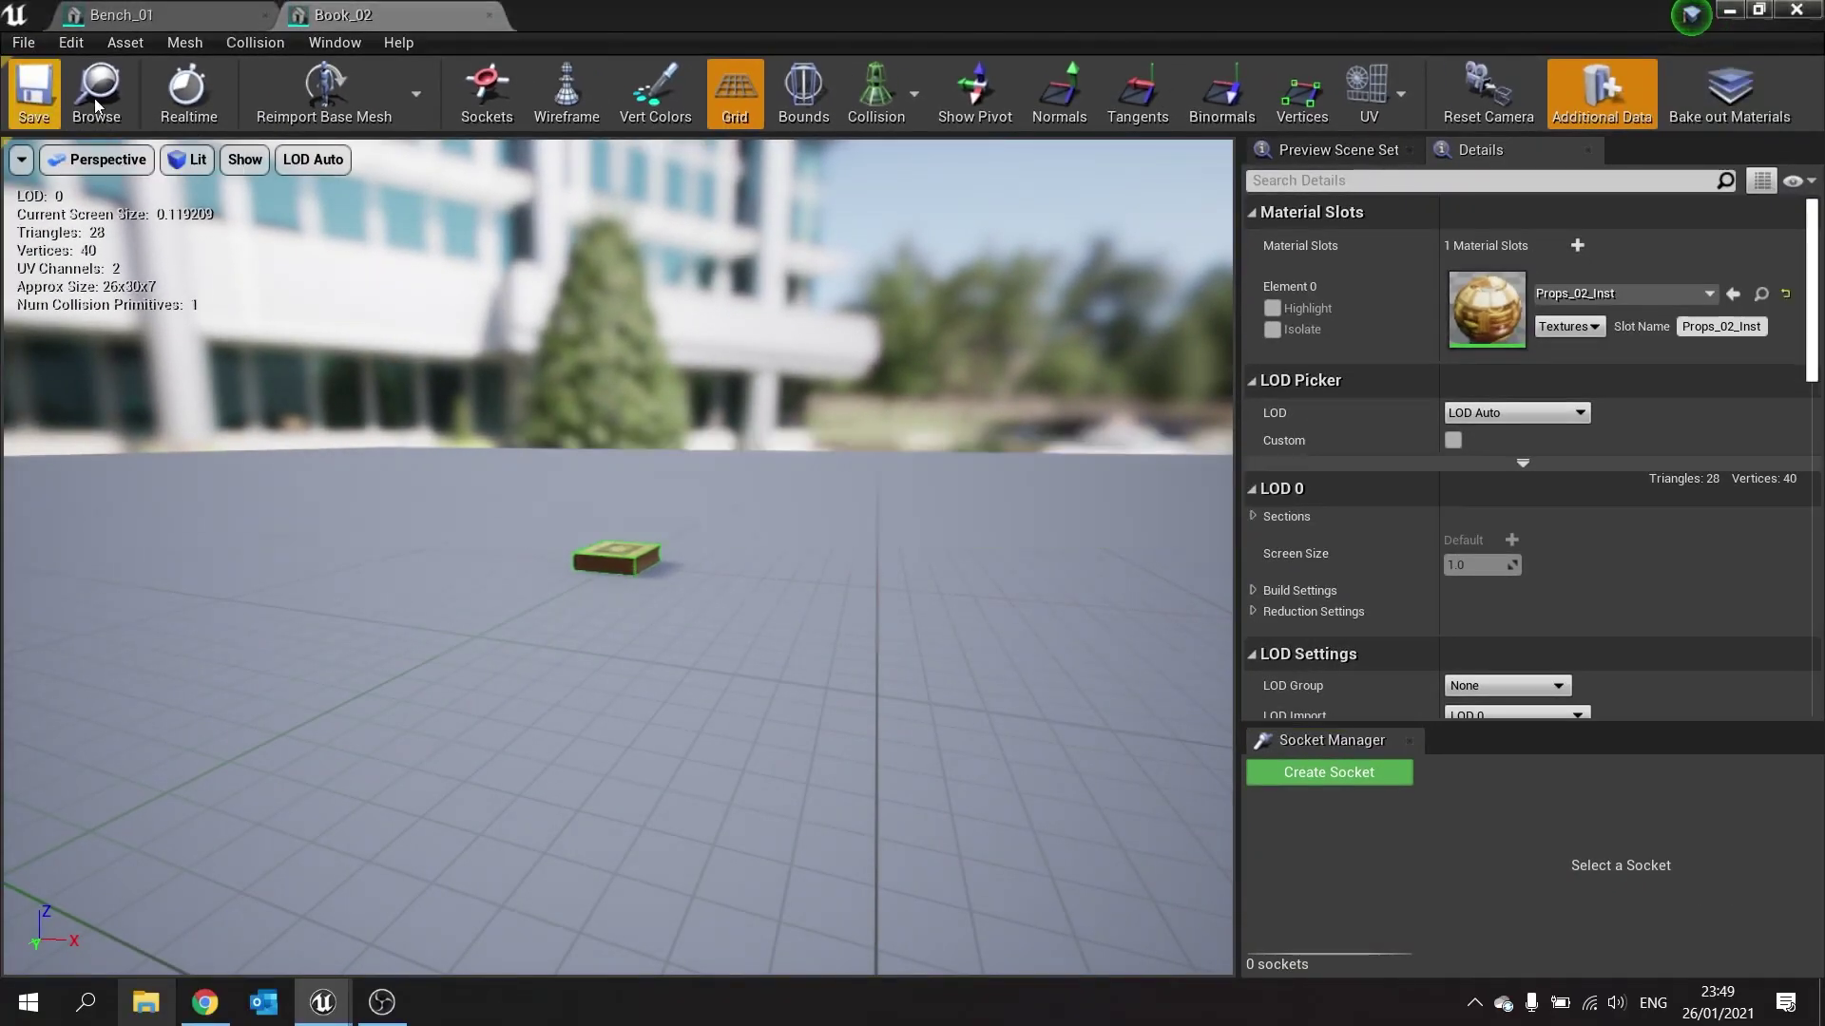
{"action": "left_click", "coordinate": [1727, 12]}
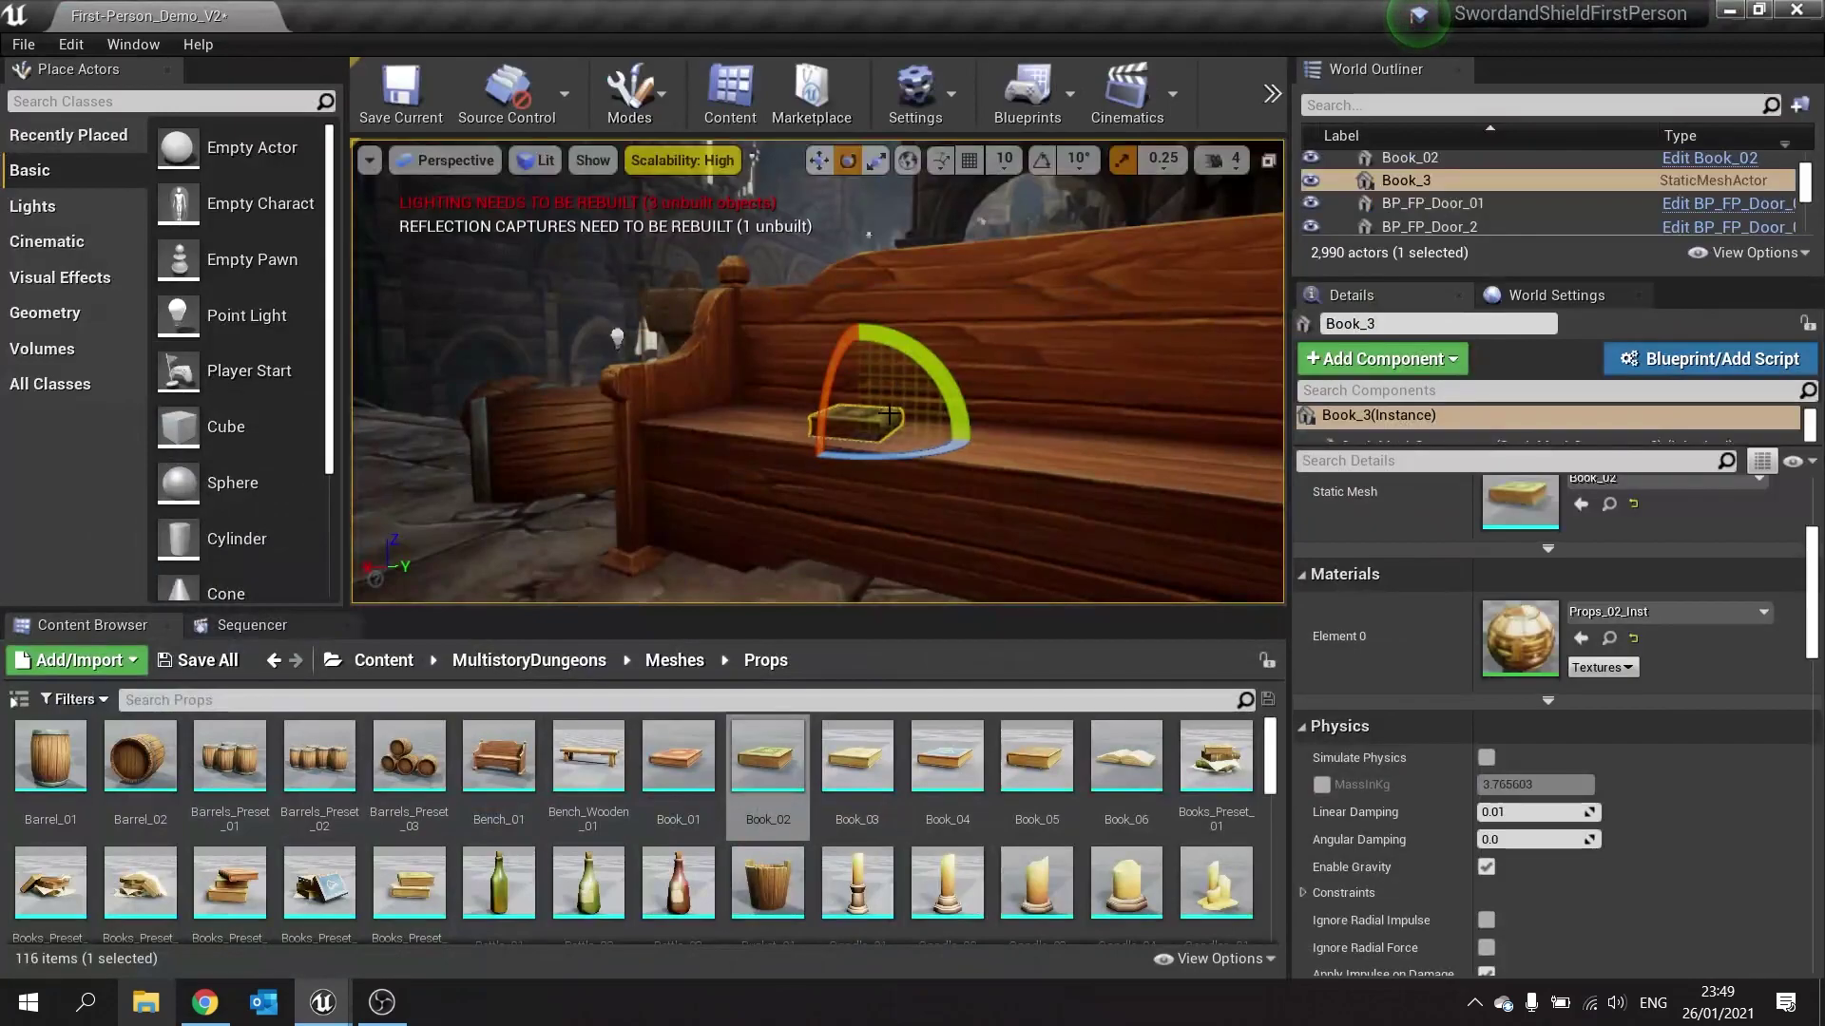
Step: Enable Simulate Physics on the bench book and duplicate it directly above, shifting and rotating the copy slightly
{"action": "left_click", "coordinate": [1487, 758]}
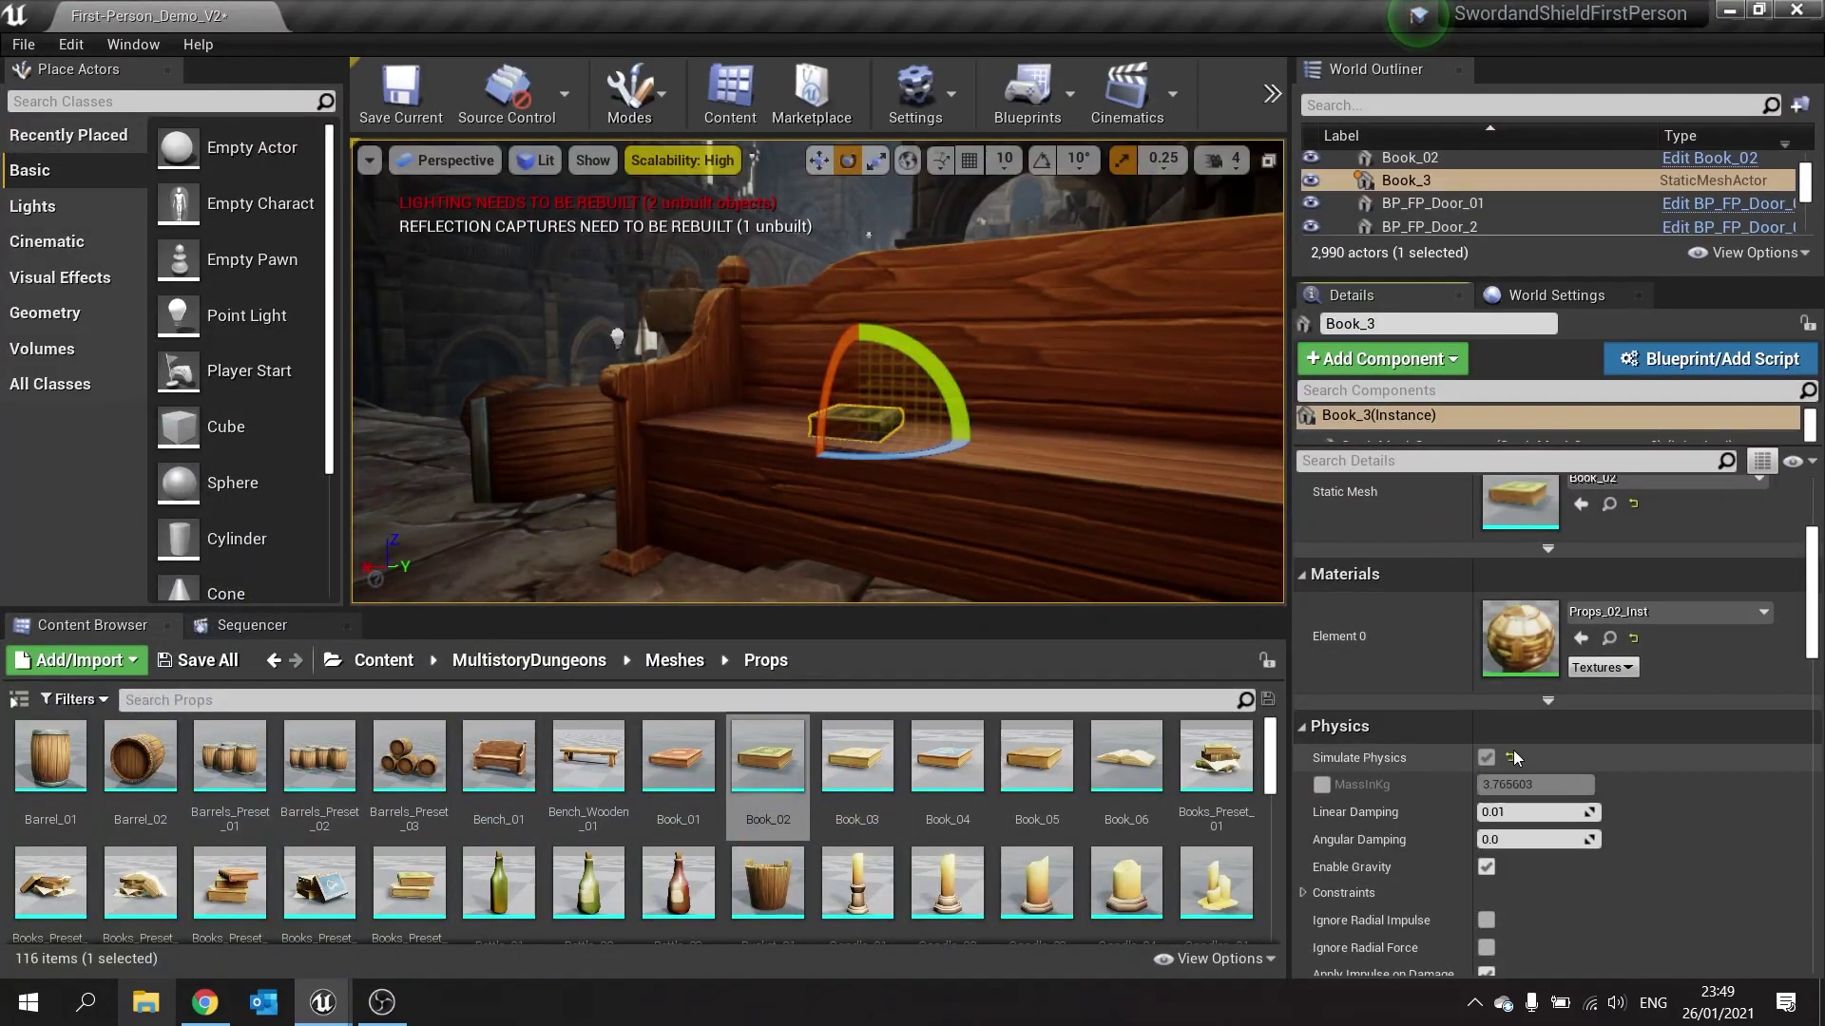
{"action": "key", "text": "w"}
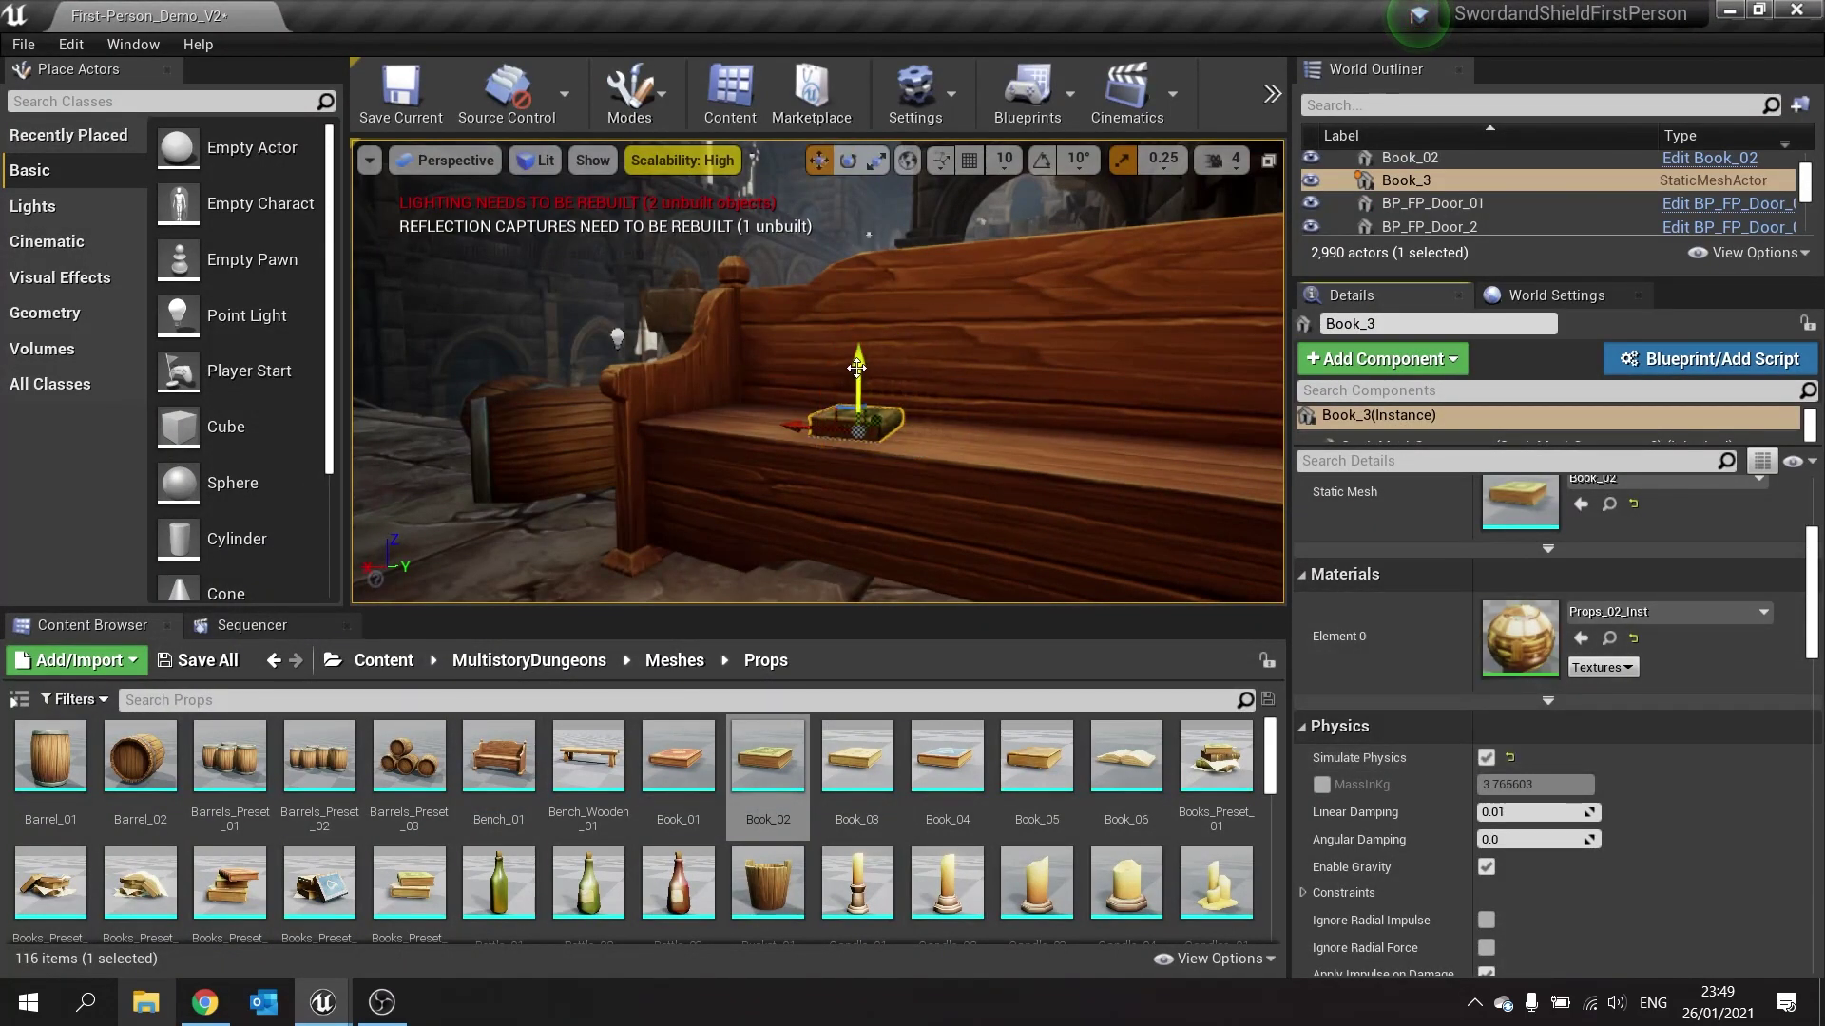
{"action": "left_click_drag", "start_coordinate": [857, 359], "coordinate": [848, 319], "text": "alt"}
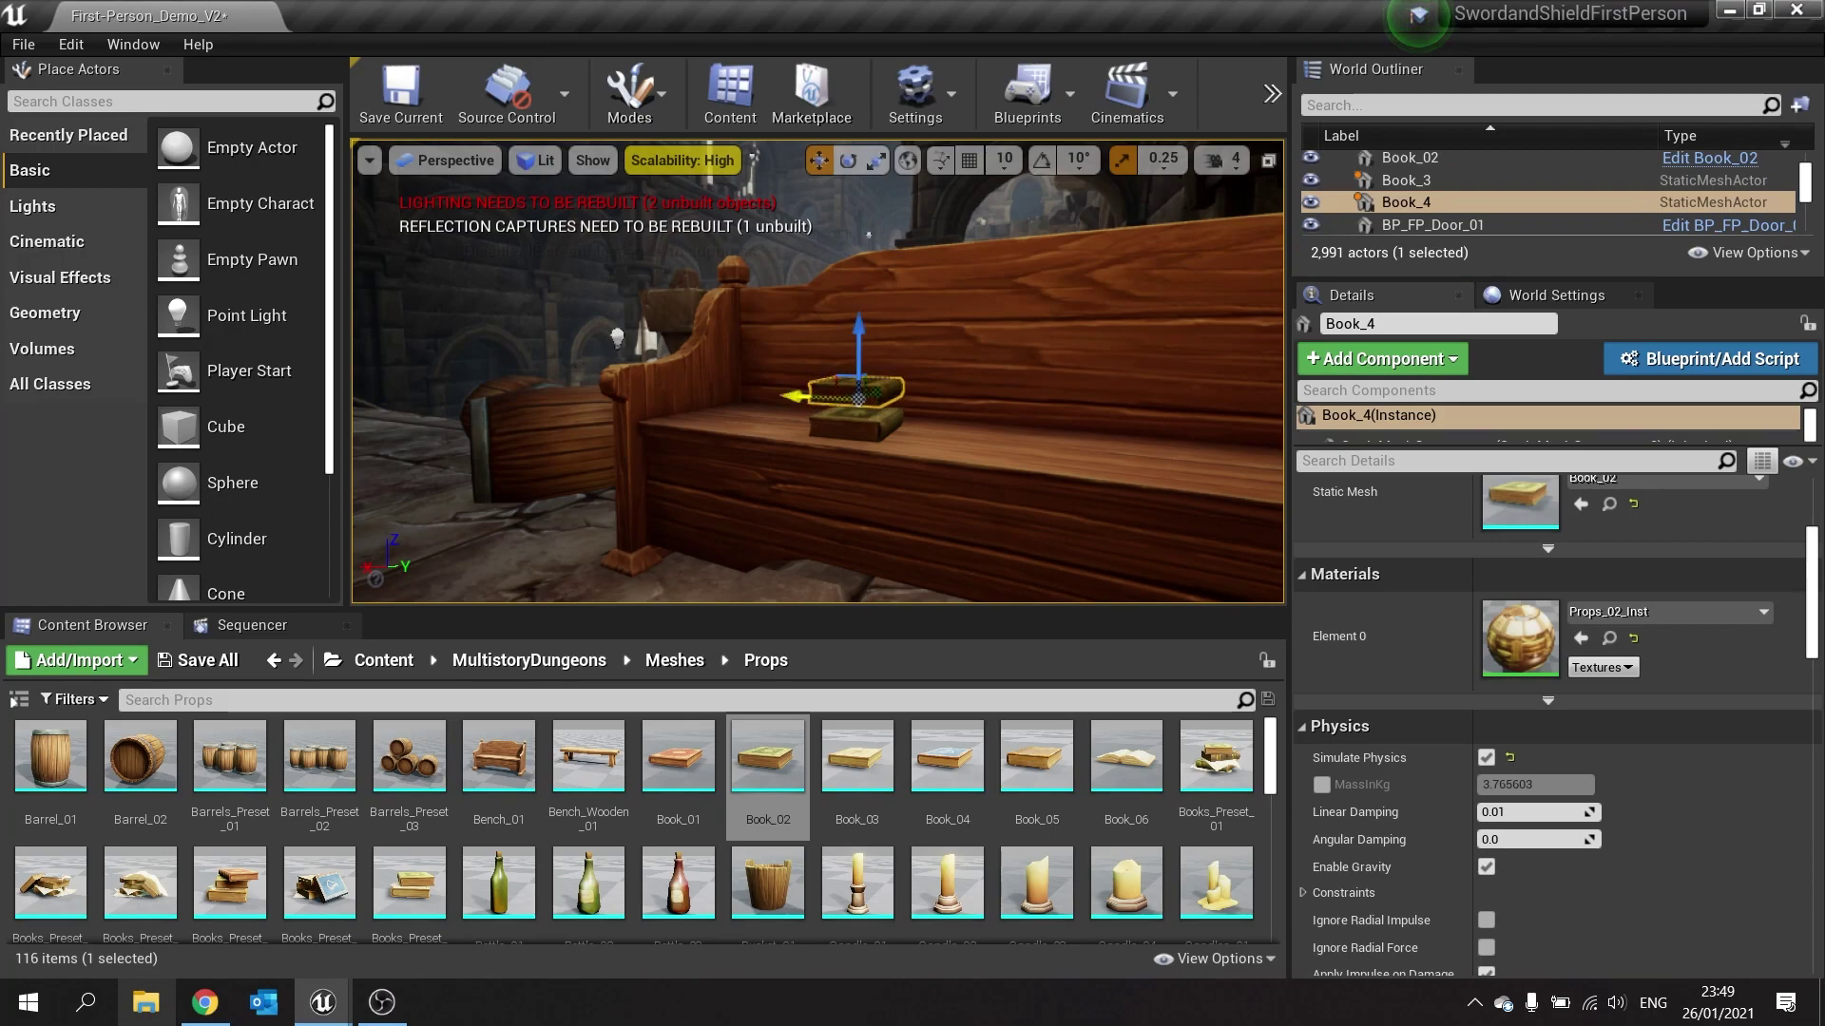
{"action": "key", "text": "e"}
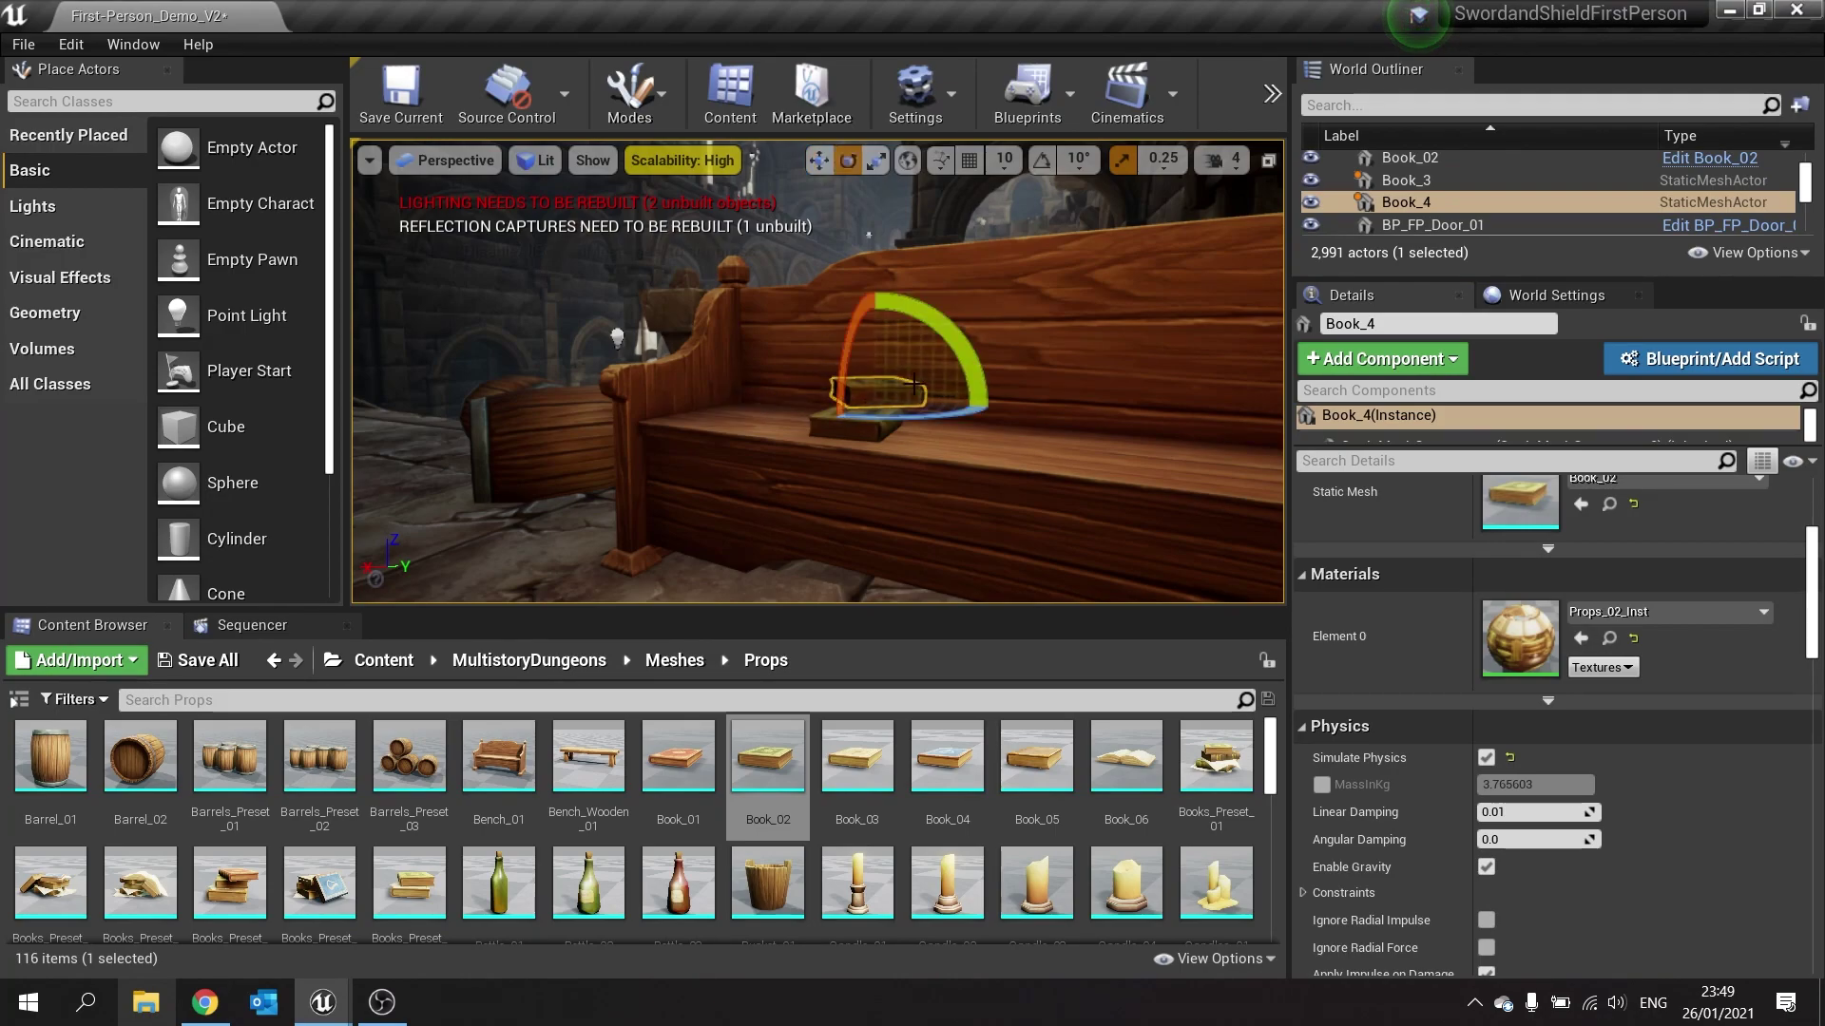
Step: Duplicate the upper book above itself as a third stacked book and rotate the new copy
{"action": "key", "text": "w"}
{"action": "left_click_drag", "start_coordinate": [875, 335], "coordinate": [875, 291], "text": "alt"}
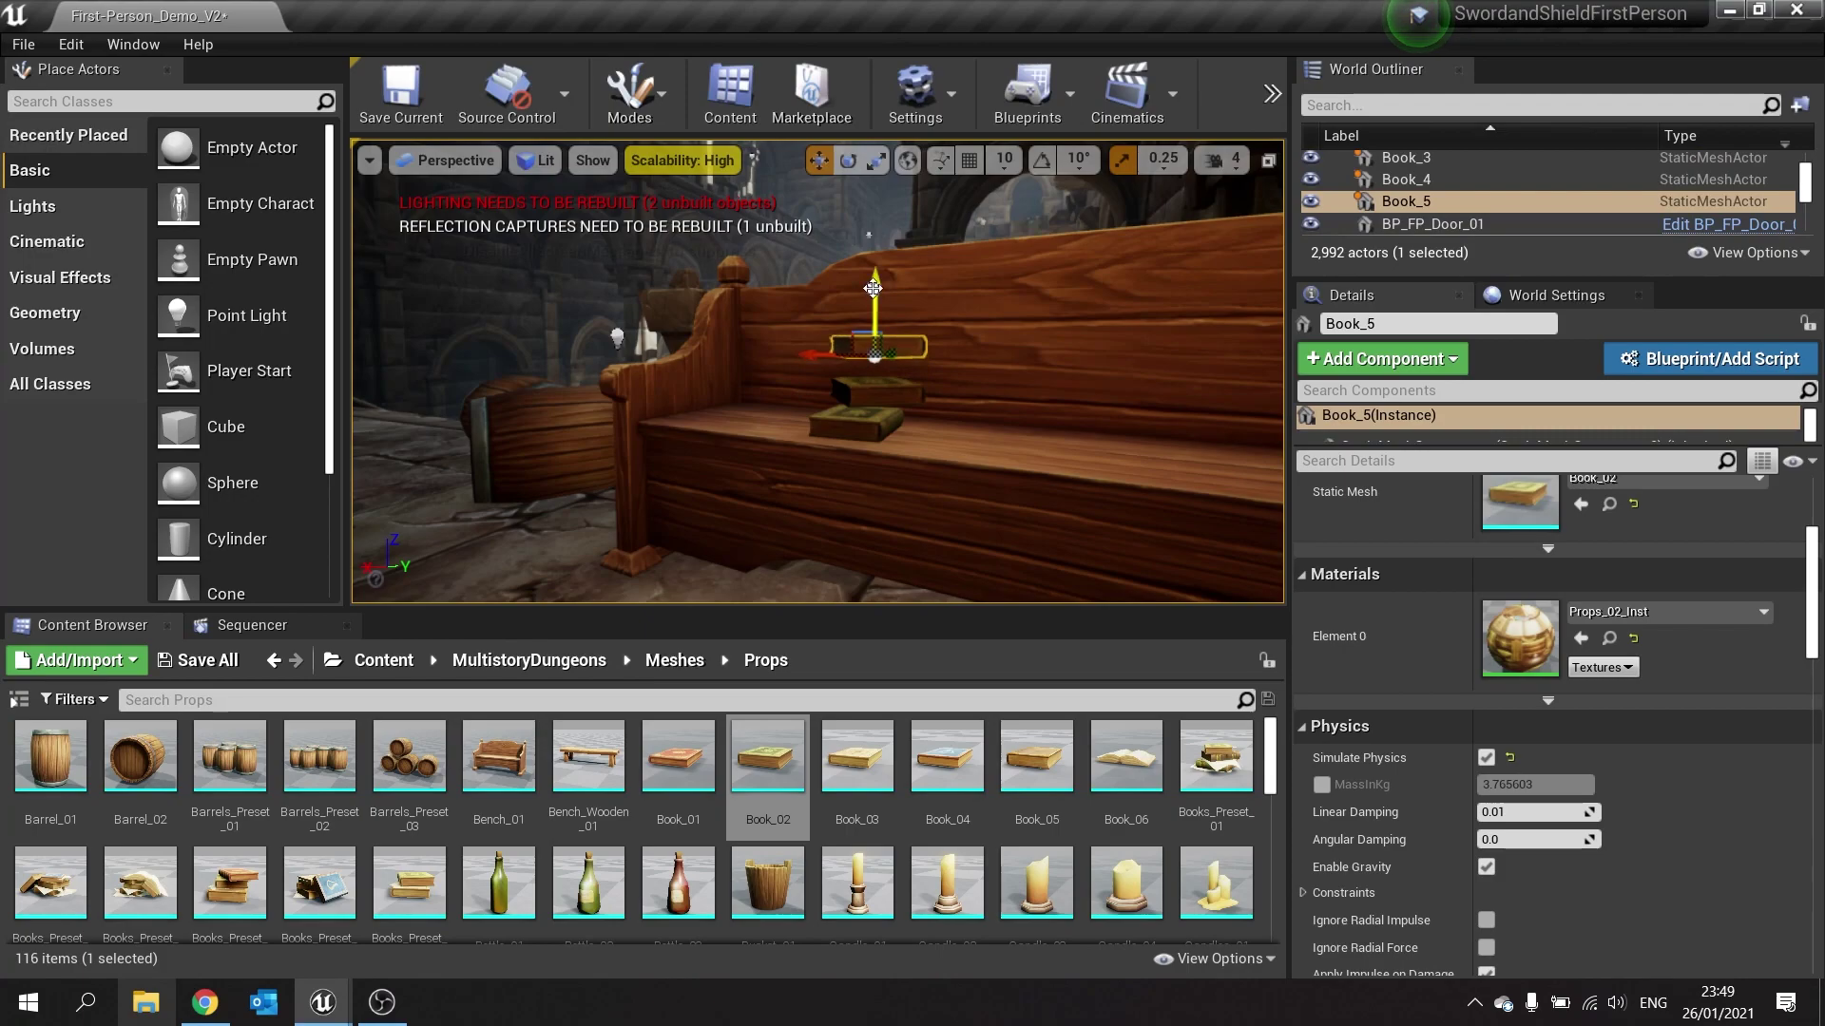
{"action": "key", "text": "e"}
{"action": "left_click_drag", "start_coordinate": [885, 360], "coordinate": [860, 360]}
{"action": "key", "text": "w"}
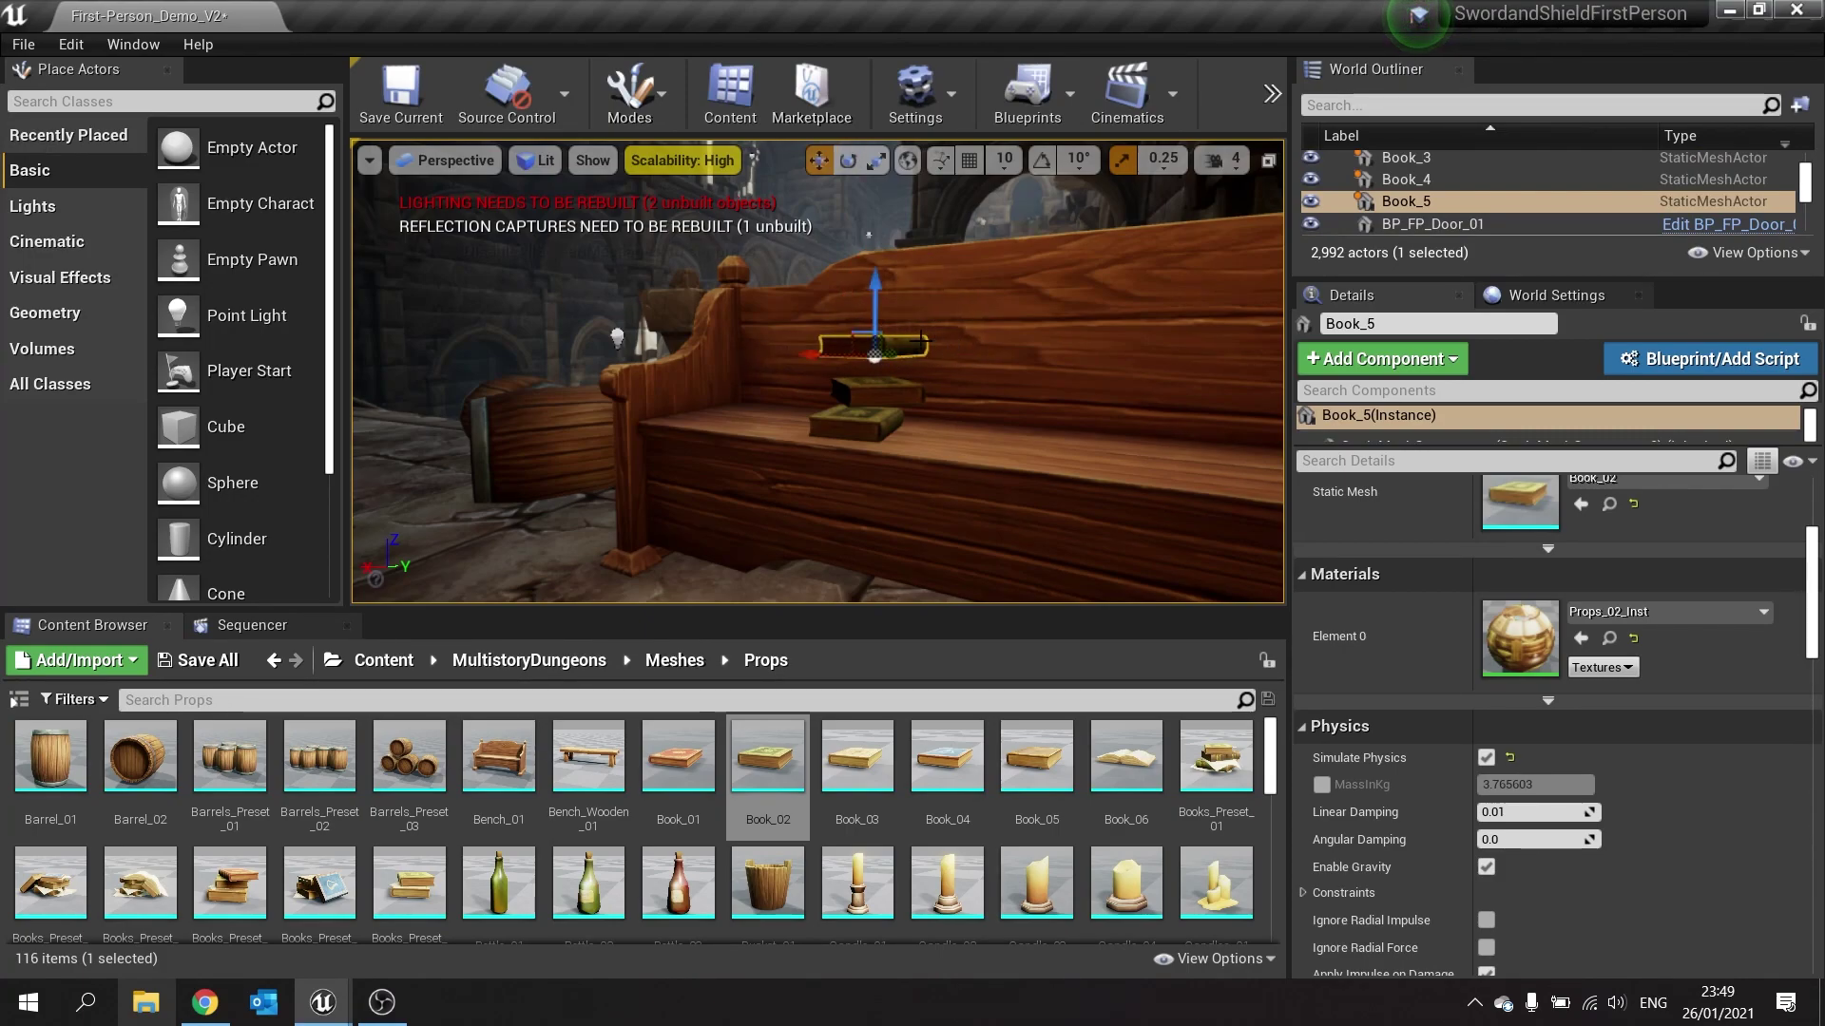
Step: Duplicate the top book out beside the stack, tilt it nearly upright, and move it towards the bench's armrest
{"action": "right_click_drag", "start_coordinate": [882, 445], "coordinate": [917, 461]}
{"action": "left_click_drag", "start_coordinate": [769, 473], "coordinate": [608, 474], "text": "alt"}
{"action": "key", "text": "e"}
{"action": "left_click_drag", "start_coordinate": [608, 410], "coordinate": [692, 499]}
{"action": "key", "text": "w"}
{"action": "left_click_drag", "start_coordinate": [583, 473], "coordinate": [526, 488]}
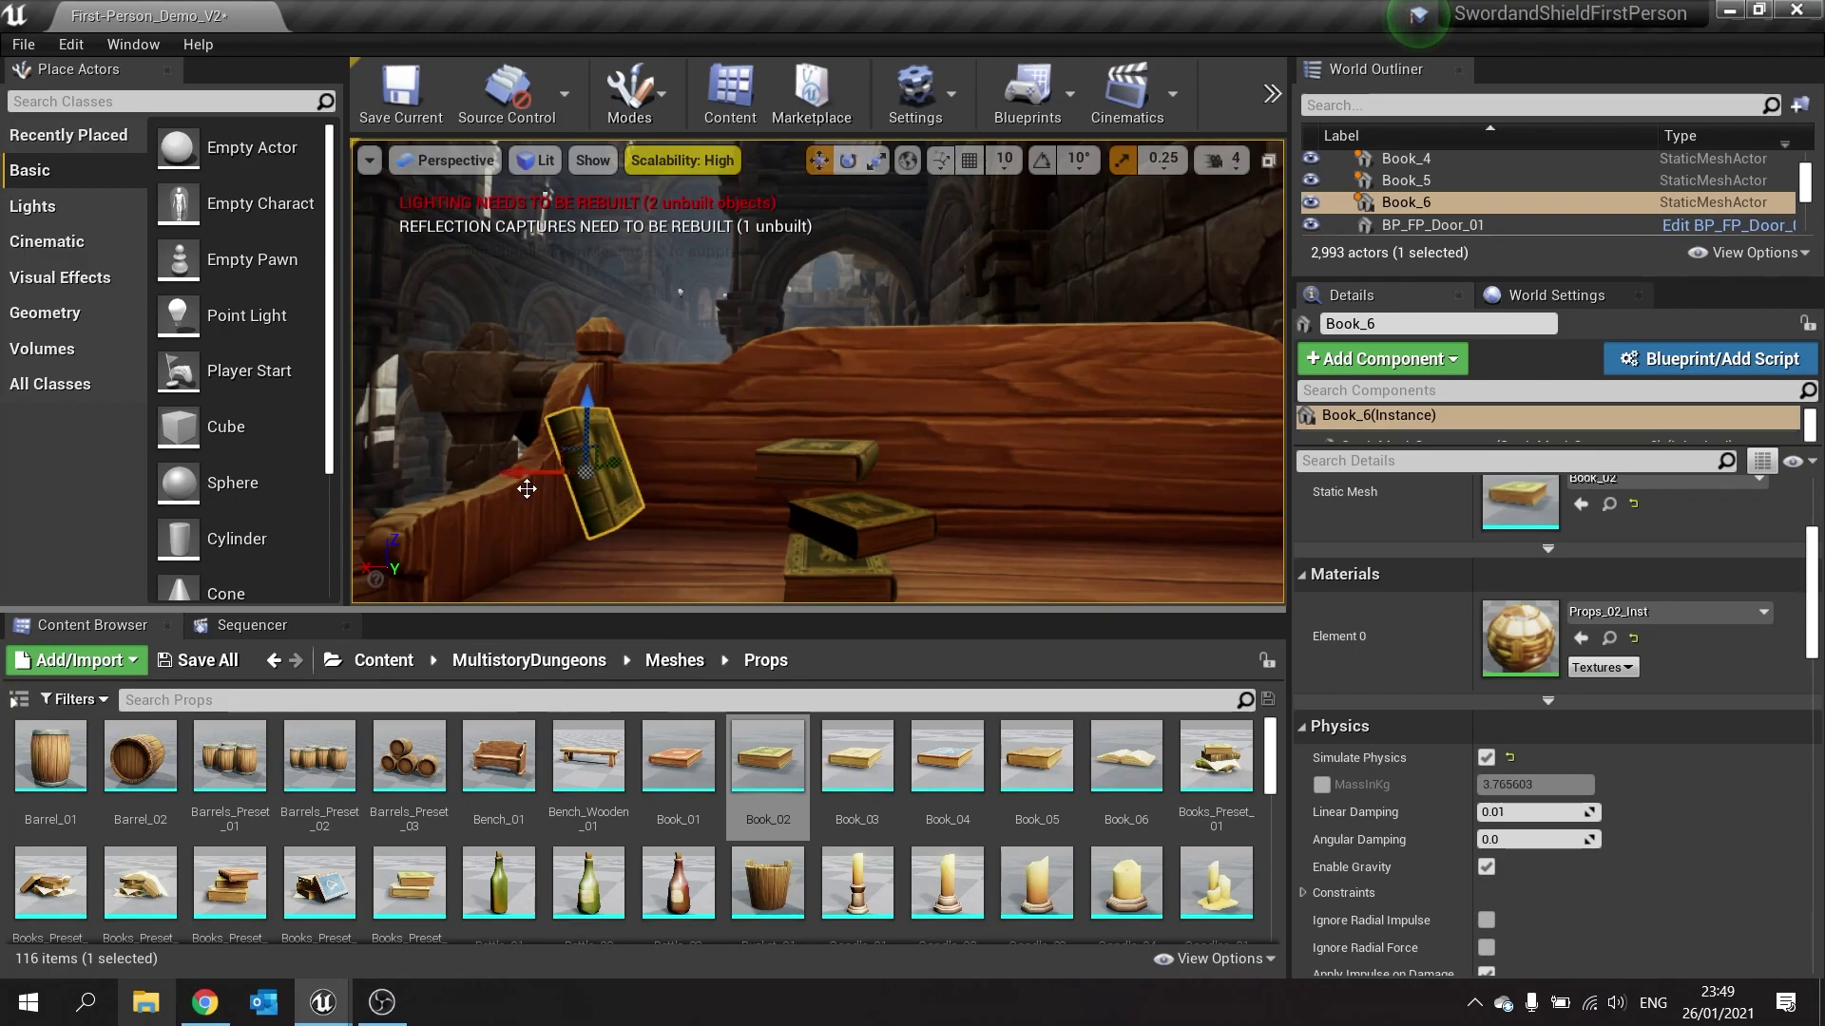
Step: Move the nearly upright book closer to the bench's armrest and start the physics simulation
{"action": "mouse_move", "coordinate": [635, 516]}
{"action": "right_mouse_down"}
{"action": "mouse_move", "coordinate": [722, 516]}
{"action": "mouse_move", "coordinate": [635, 516]}
{"action": "right_mouse_up"}
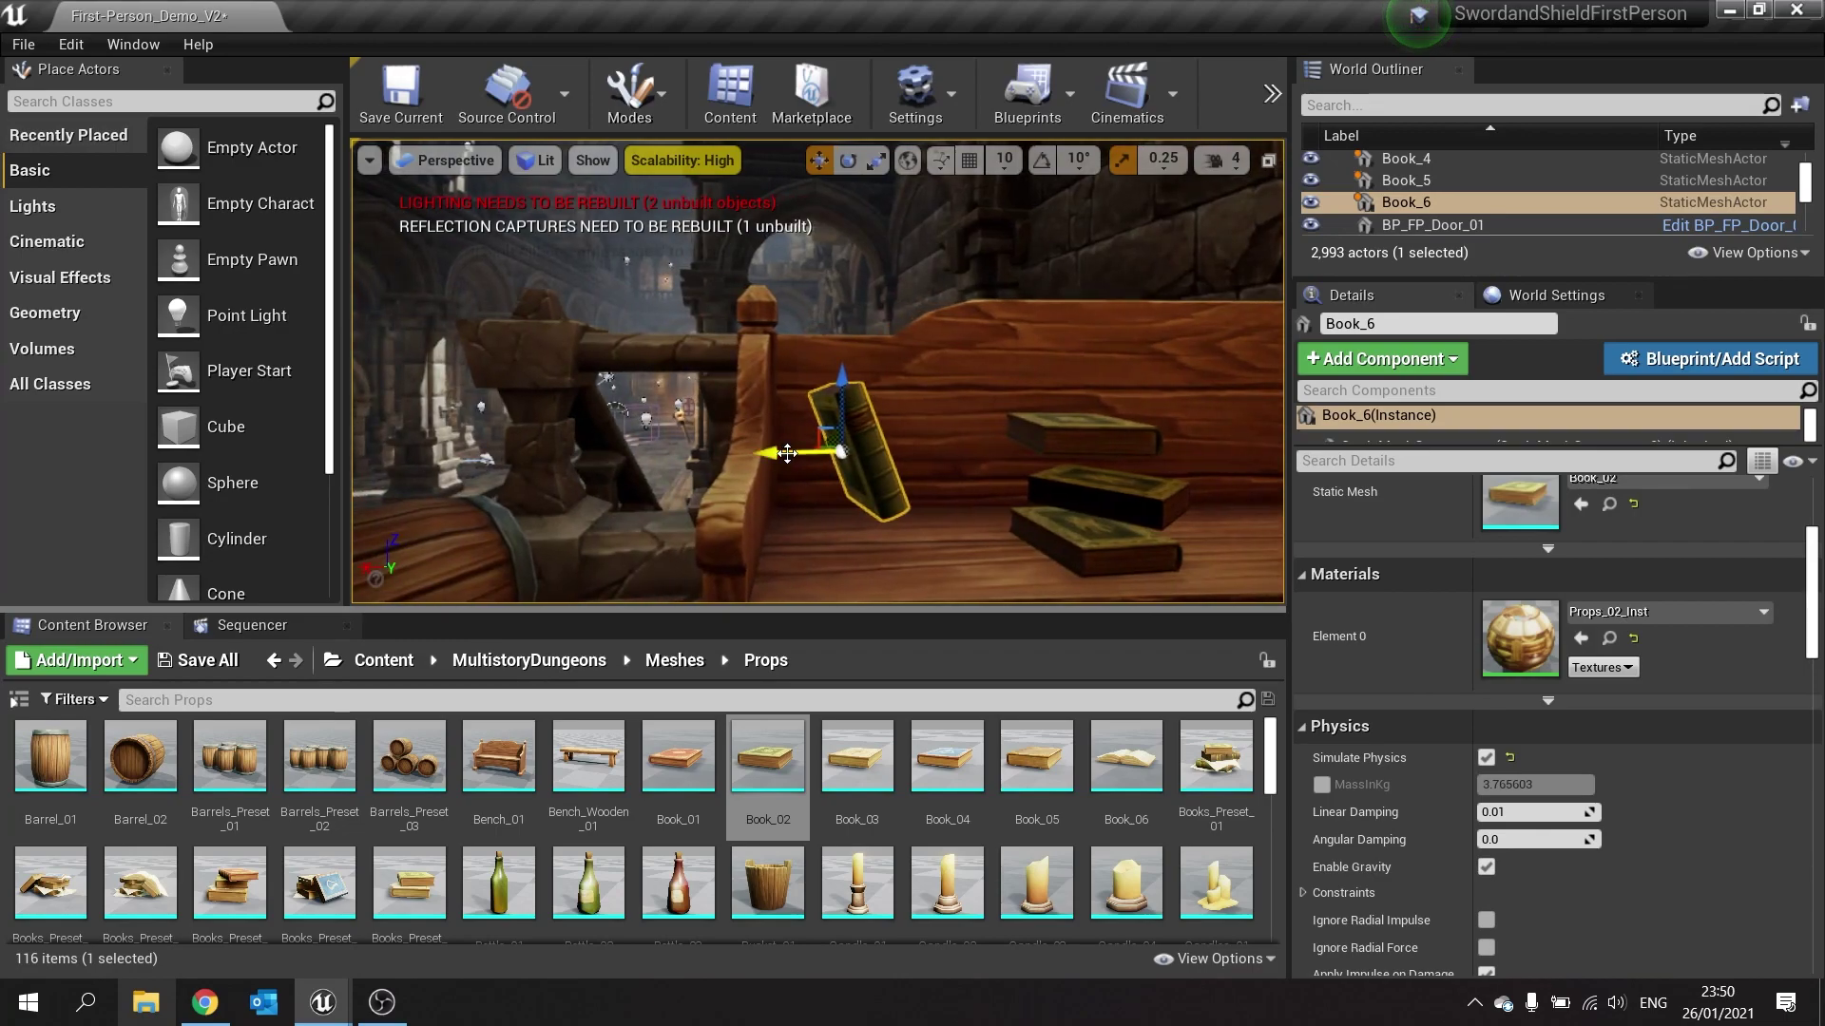
{"action": "left_click_drag", "start_coordinate": [787, 453], "coordinate": [737, 470]}
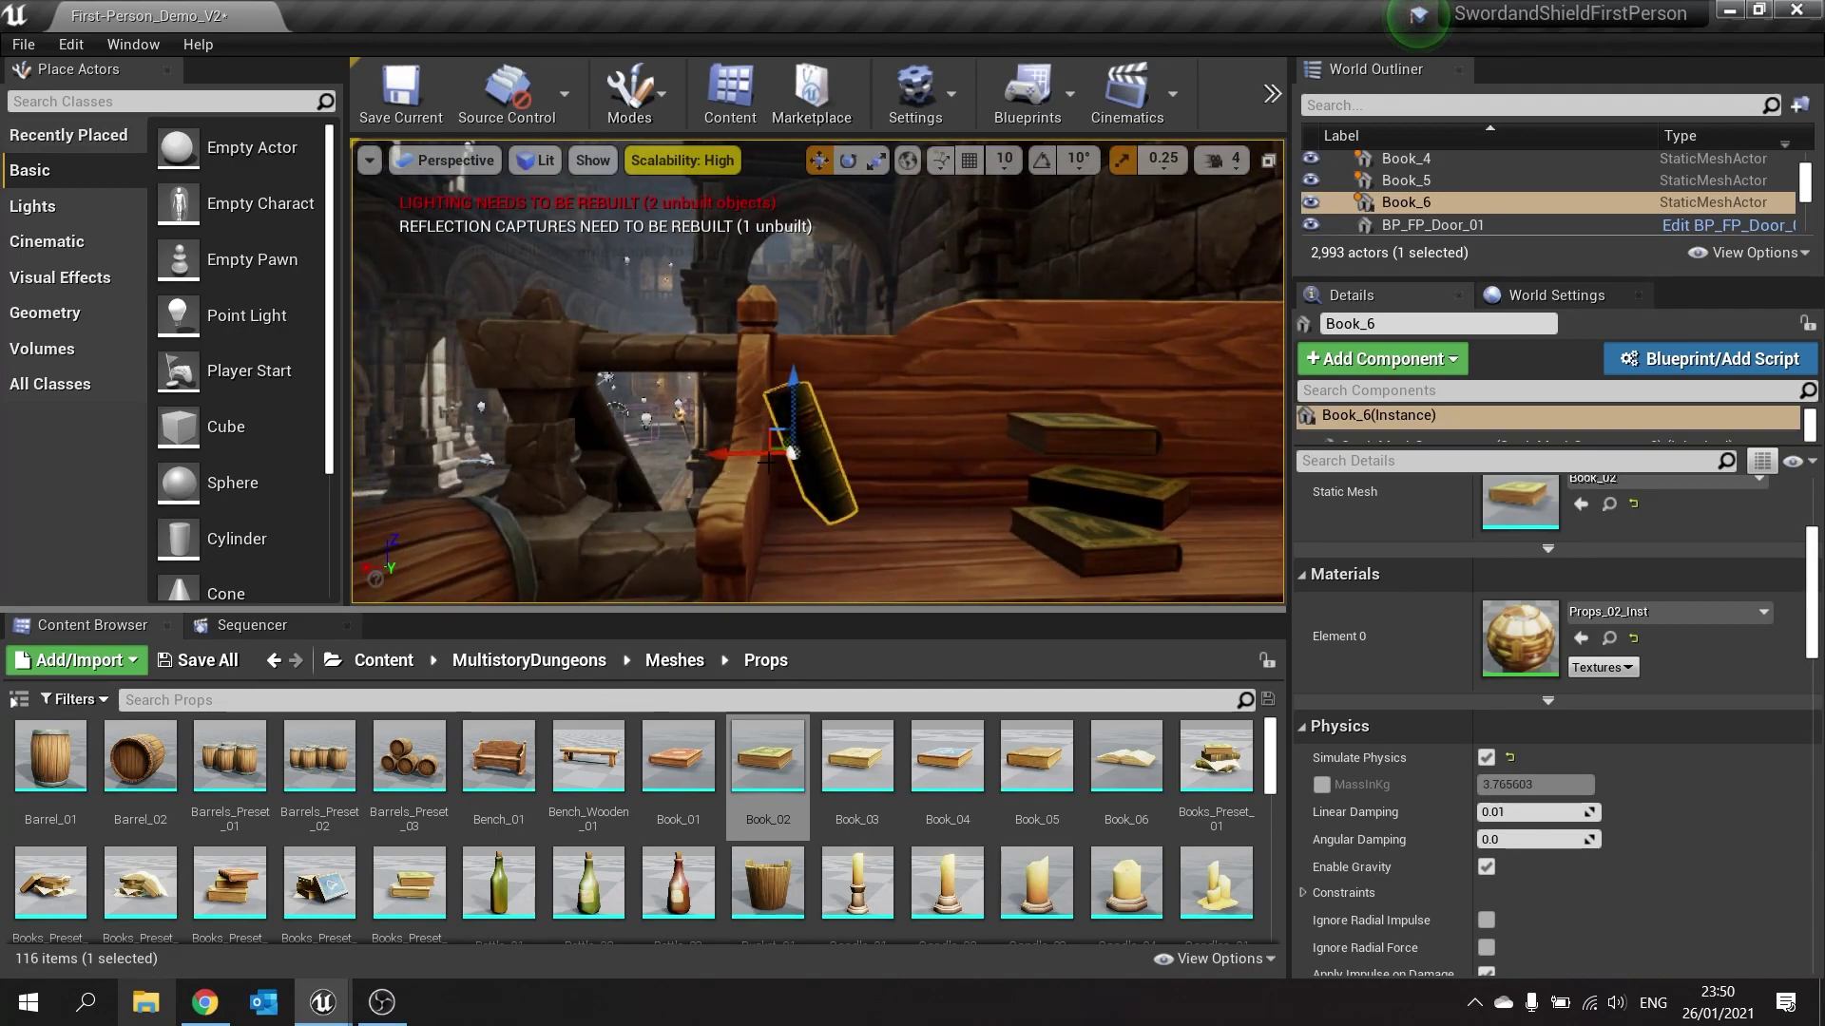
{"action": "left_click", "coordinate": [1272, 93]}
{"action": "mouse_move", "coordinate": [1326, 195]}
{"action": "mouse_move", "coordinate": [1388, 253]}
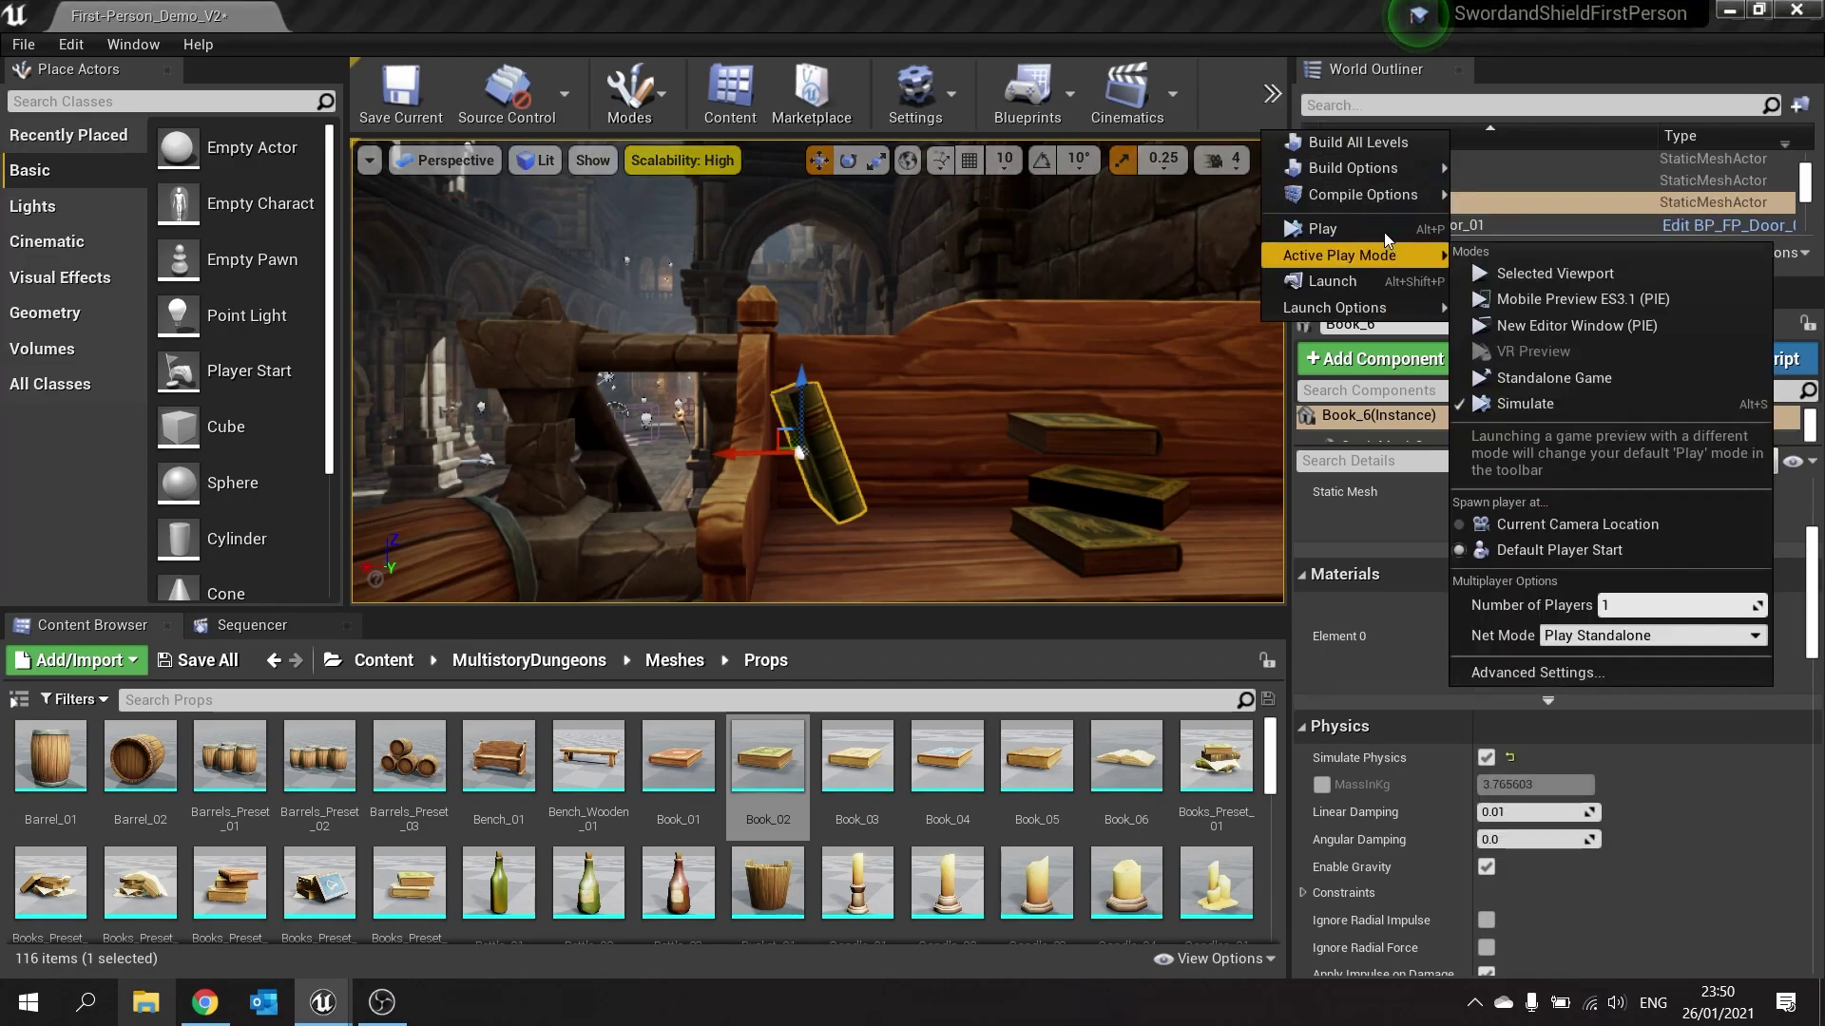
{"action": "left_click", "coordinate": [1536, 405]}
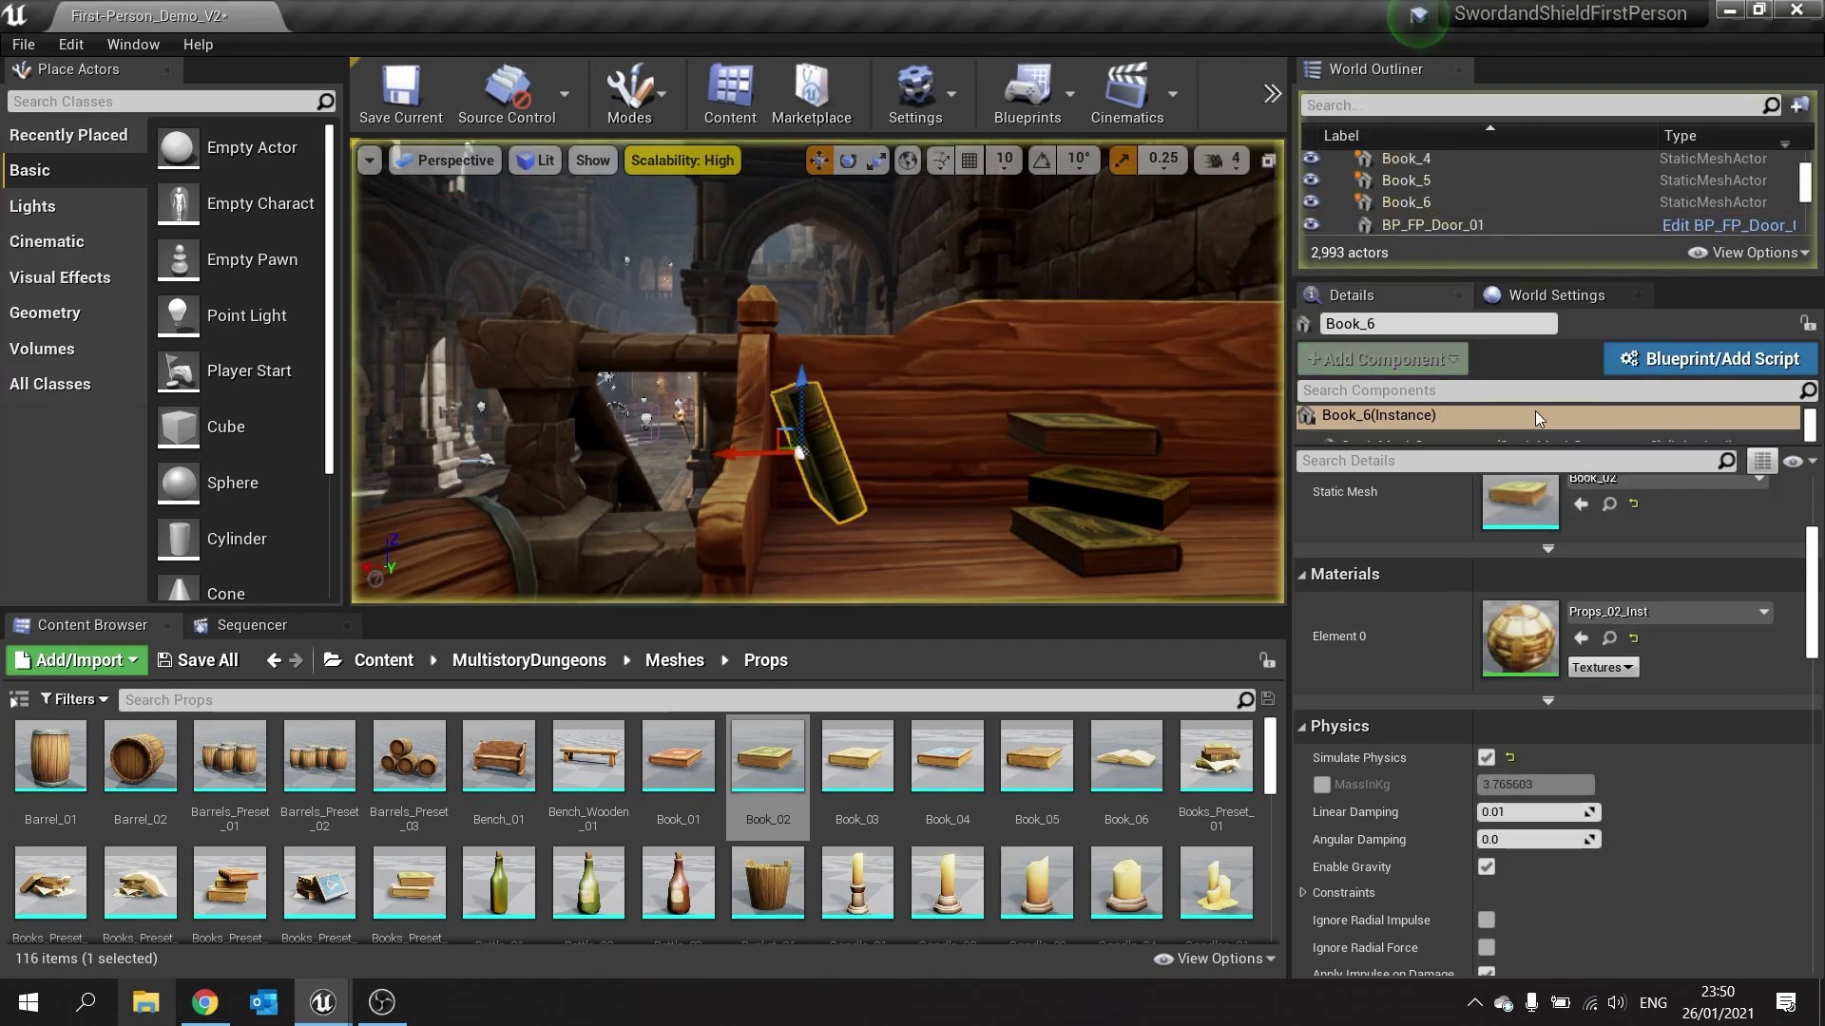
Step: Keep the simulated placements of the leaning book and the three stacked books, and stop the simulation
{"action": "right_click_drag", "start_coordinate": [817, 370], "coordinate": [1053, 473]}
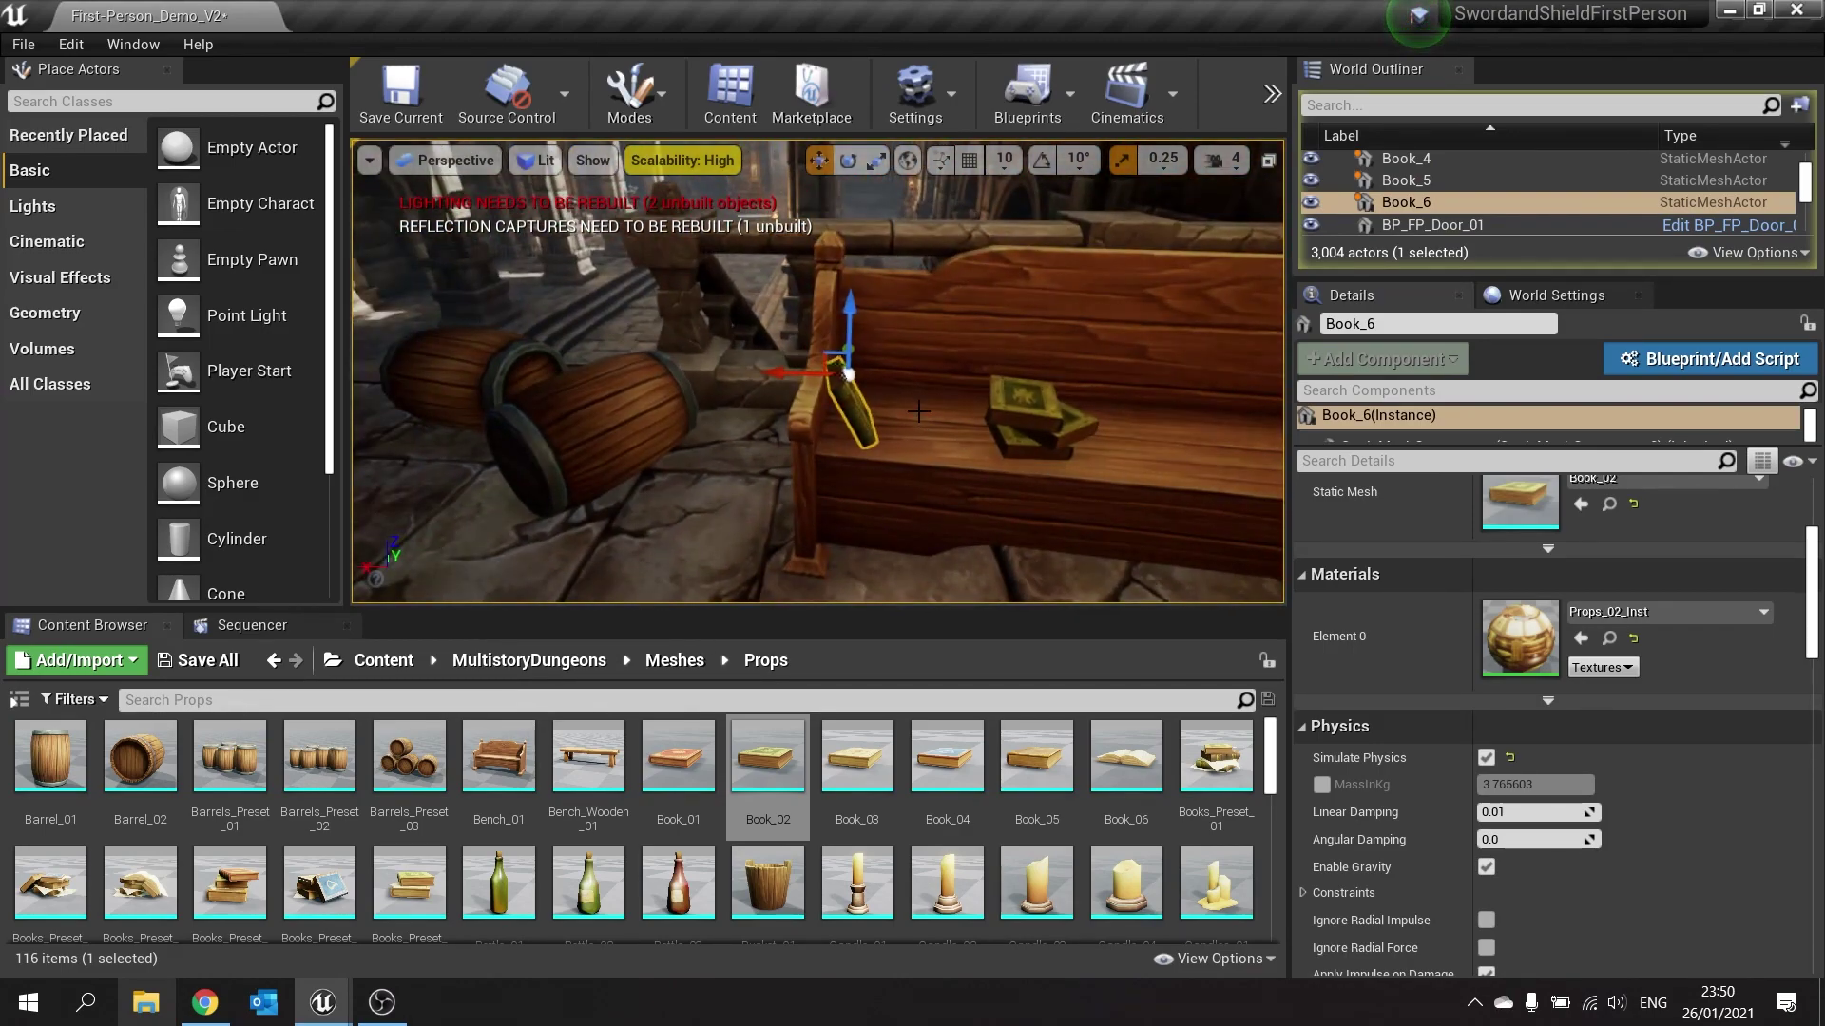
{"action": "key", "text": "k"}
{"action": "left_click", "coordinate": [1009, 407]}
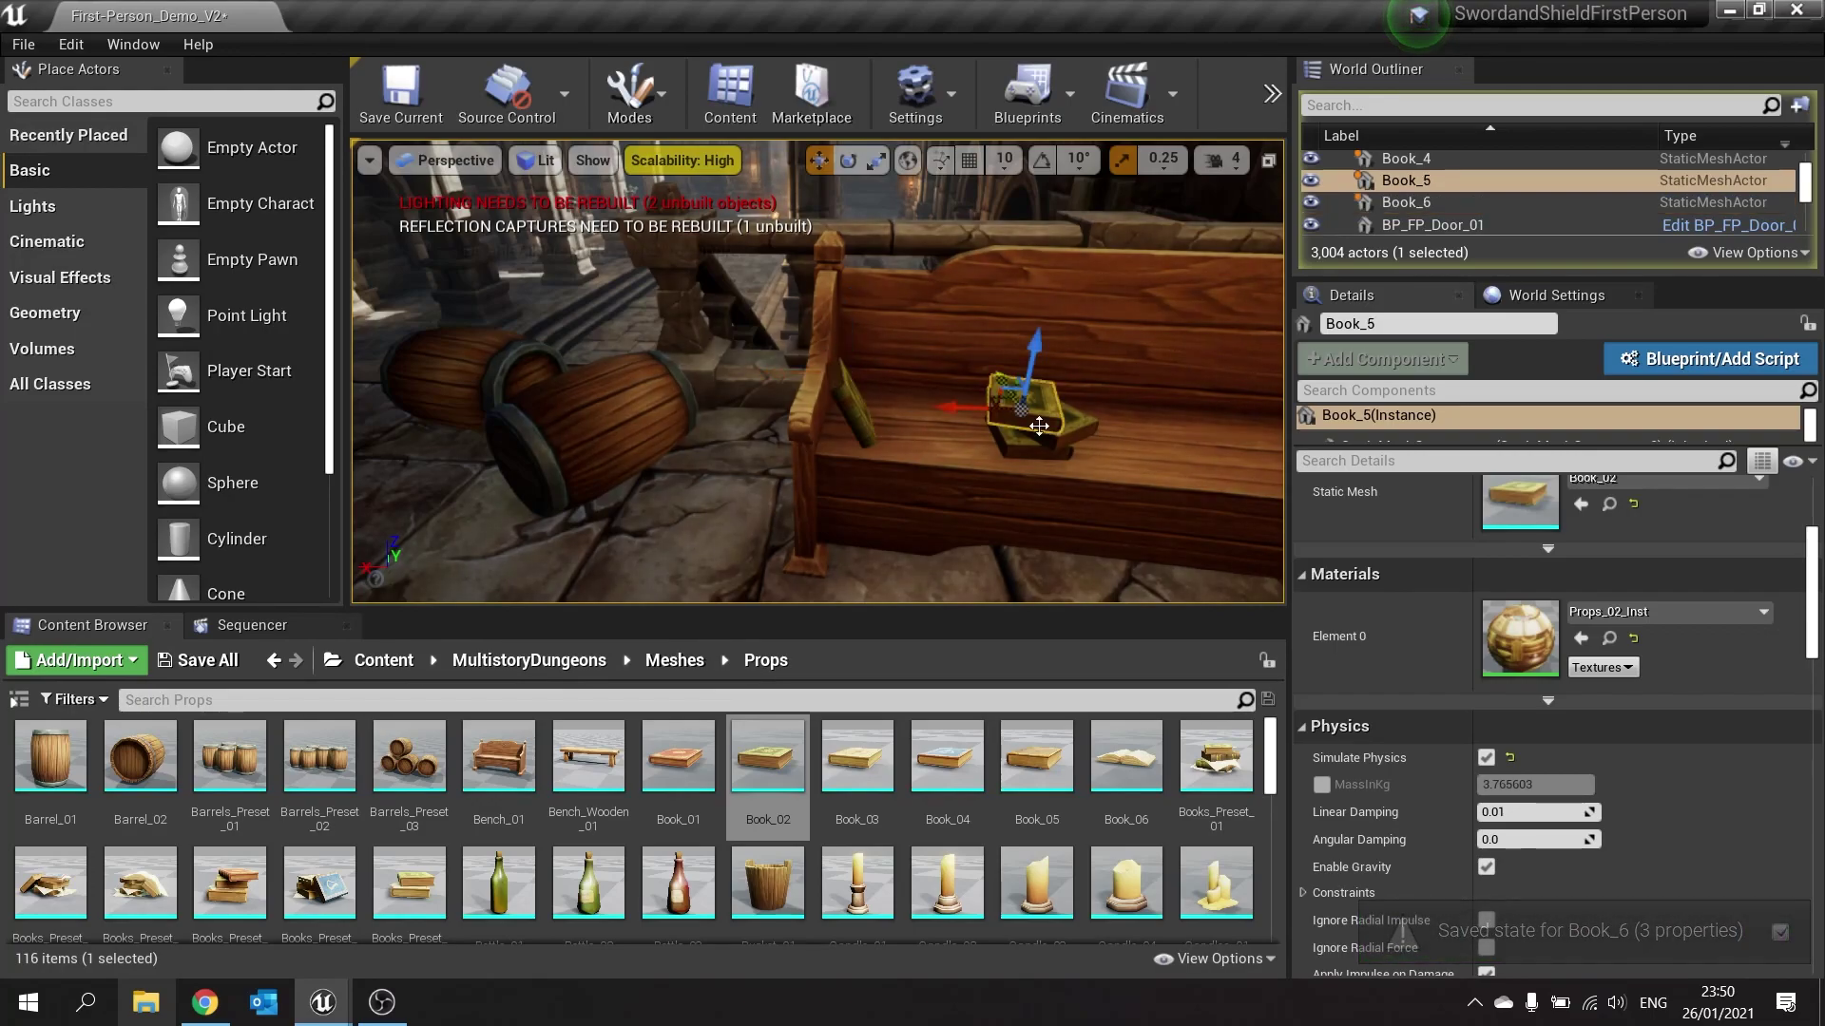
{"action": "key", "text": "k"}
{"action": "left_click", "coordinate": [1011, 458]}
{"action": "key", "text": "k"}
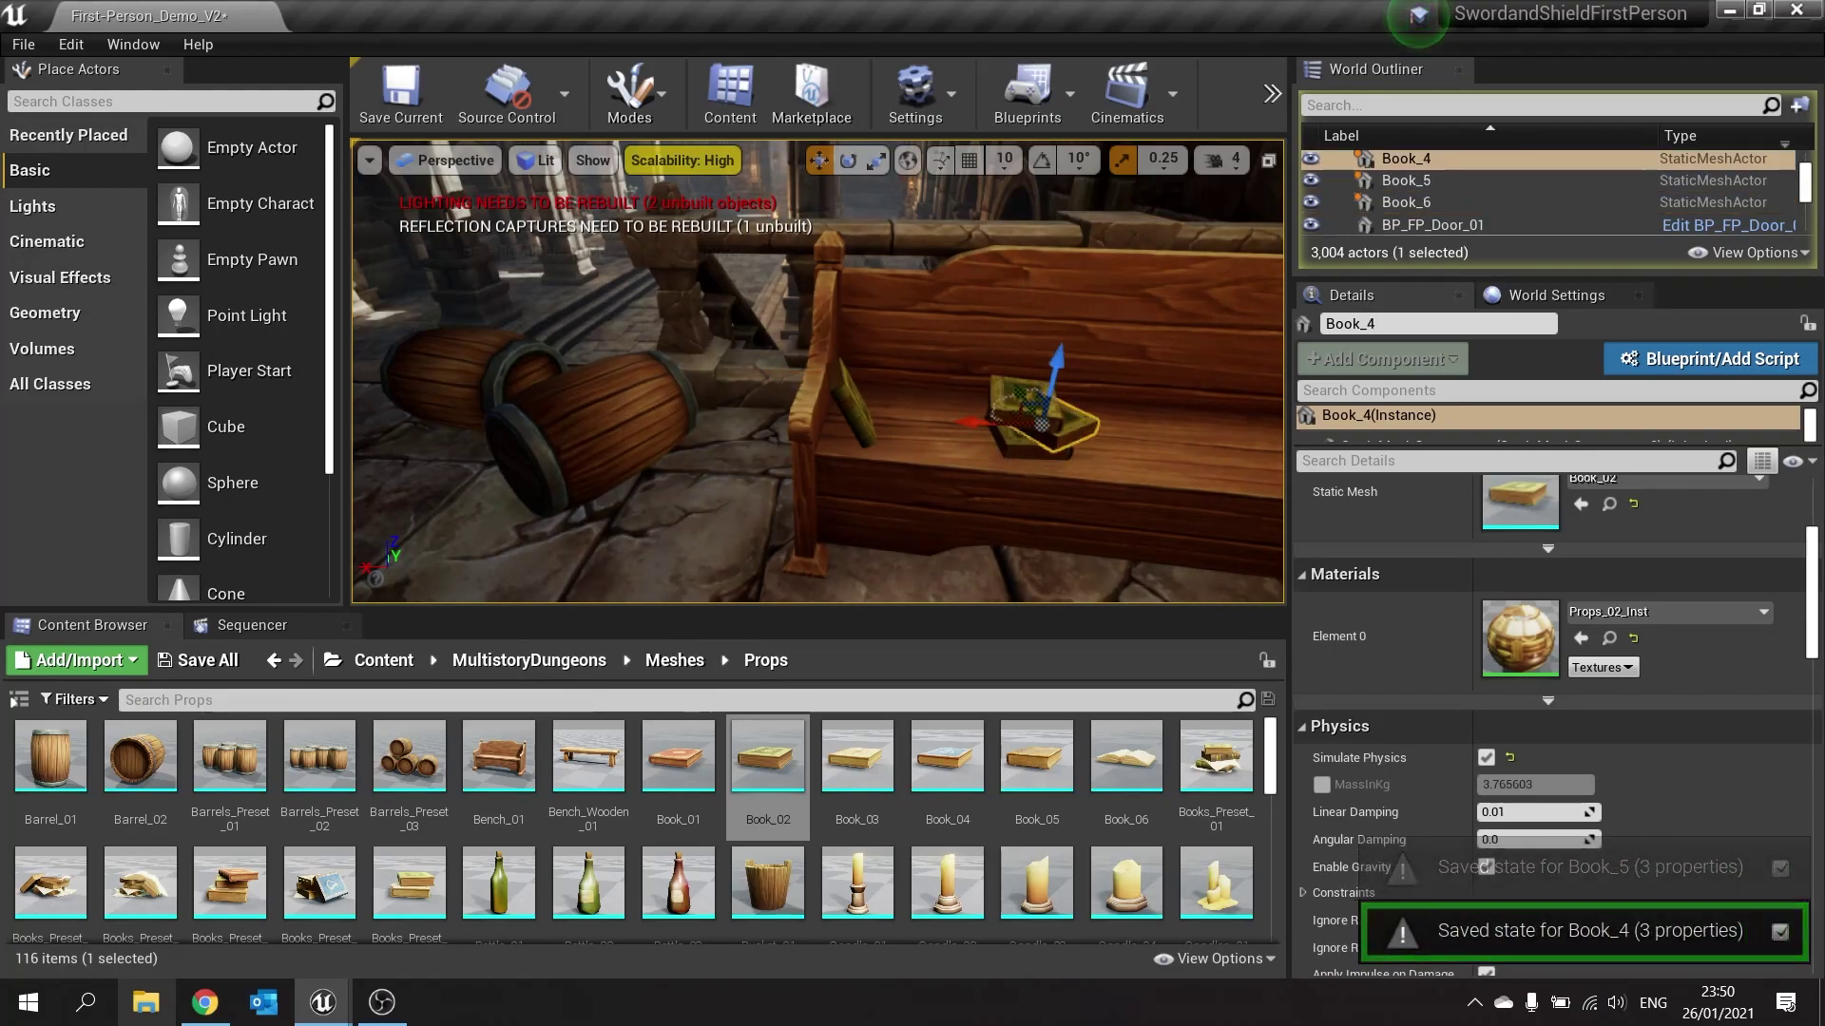
{"action": "left_click", "coordinate": [1017, 442]}
{"action": "key", "text": "k"}
{"action": "left_click", "coordinate": [1271, 92]}
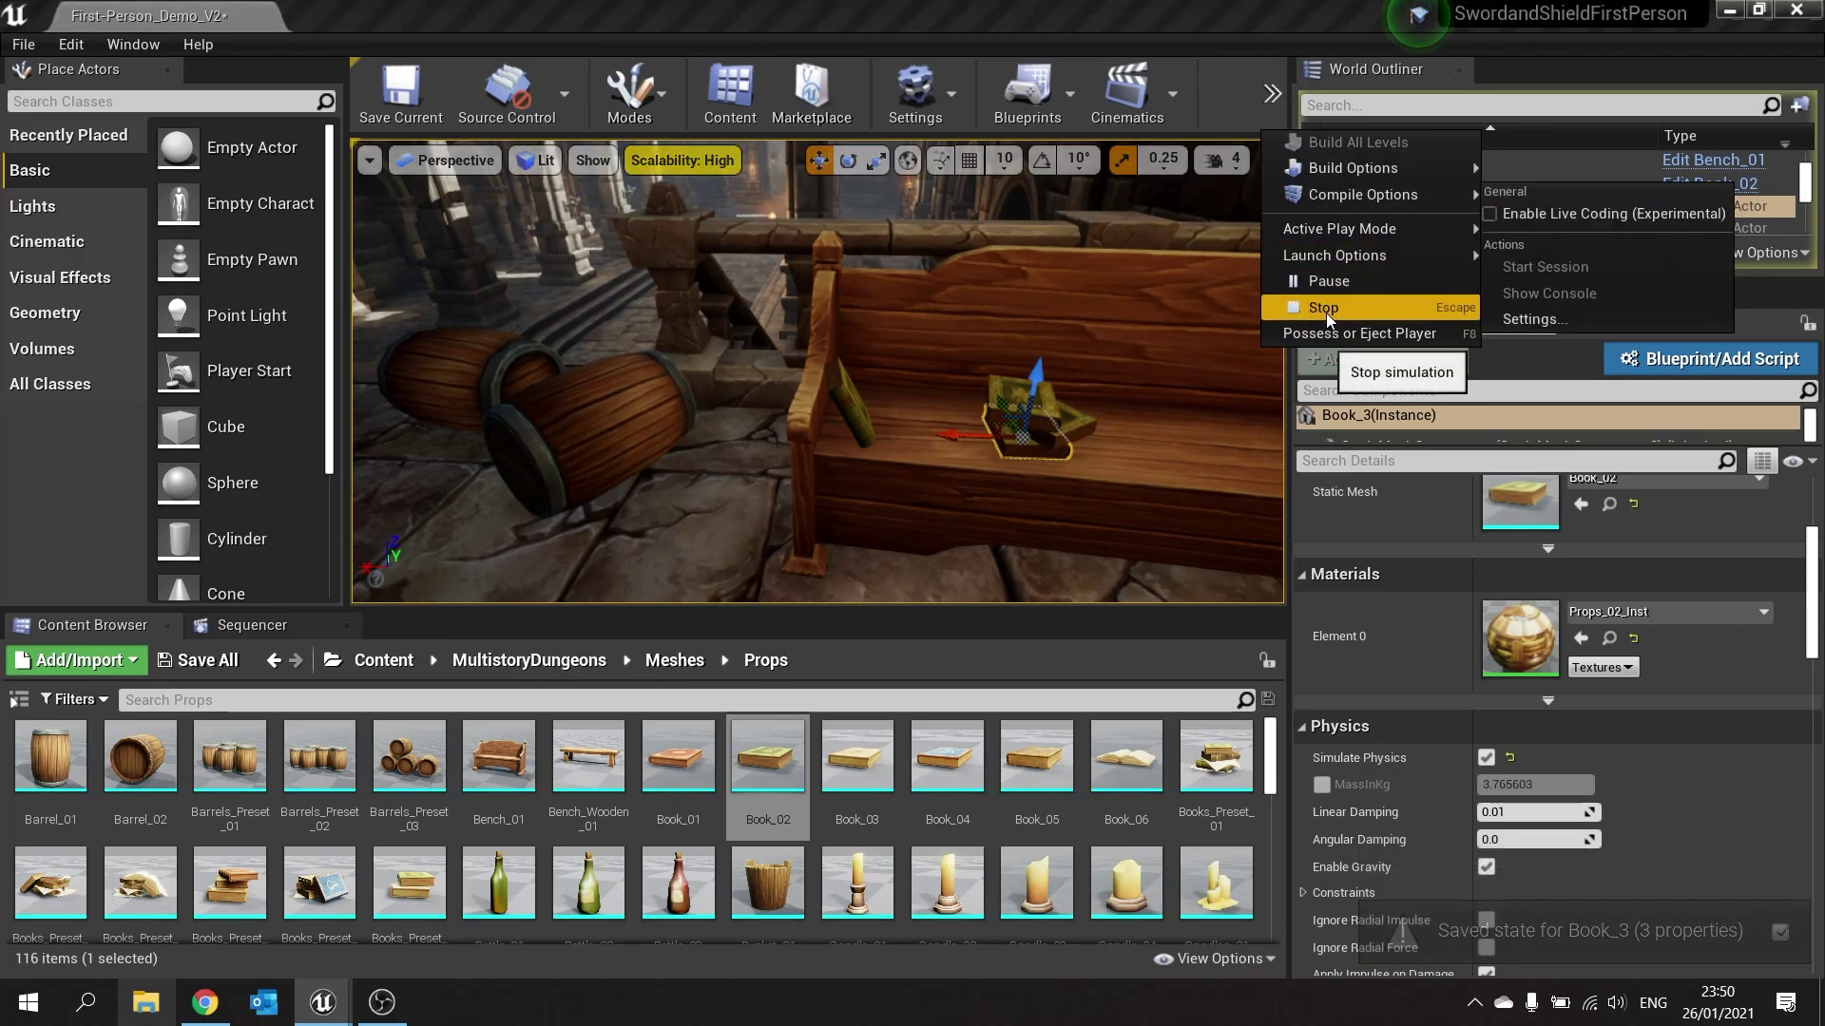
{"action": "left_click", "coordinate": [1325, 309]}
Step: Shift the stack's top book sideways towards the leaning book so it overhangs, and raise it slightly
{"action": "key", "text": "f"}
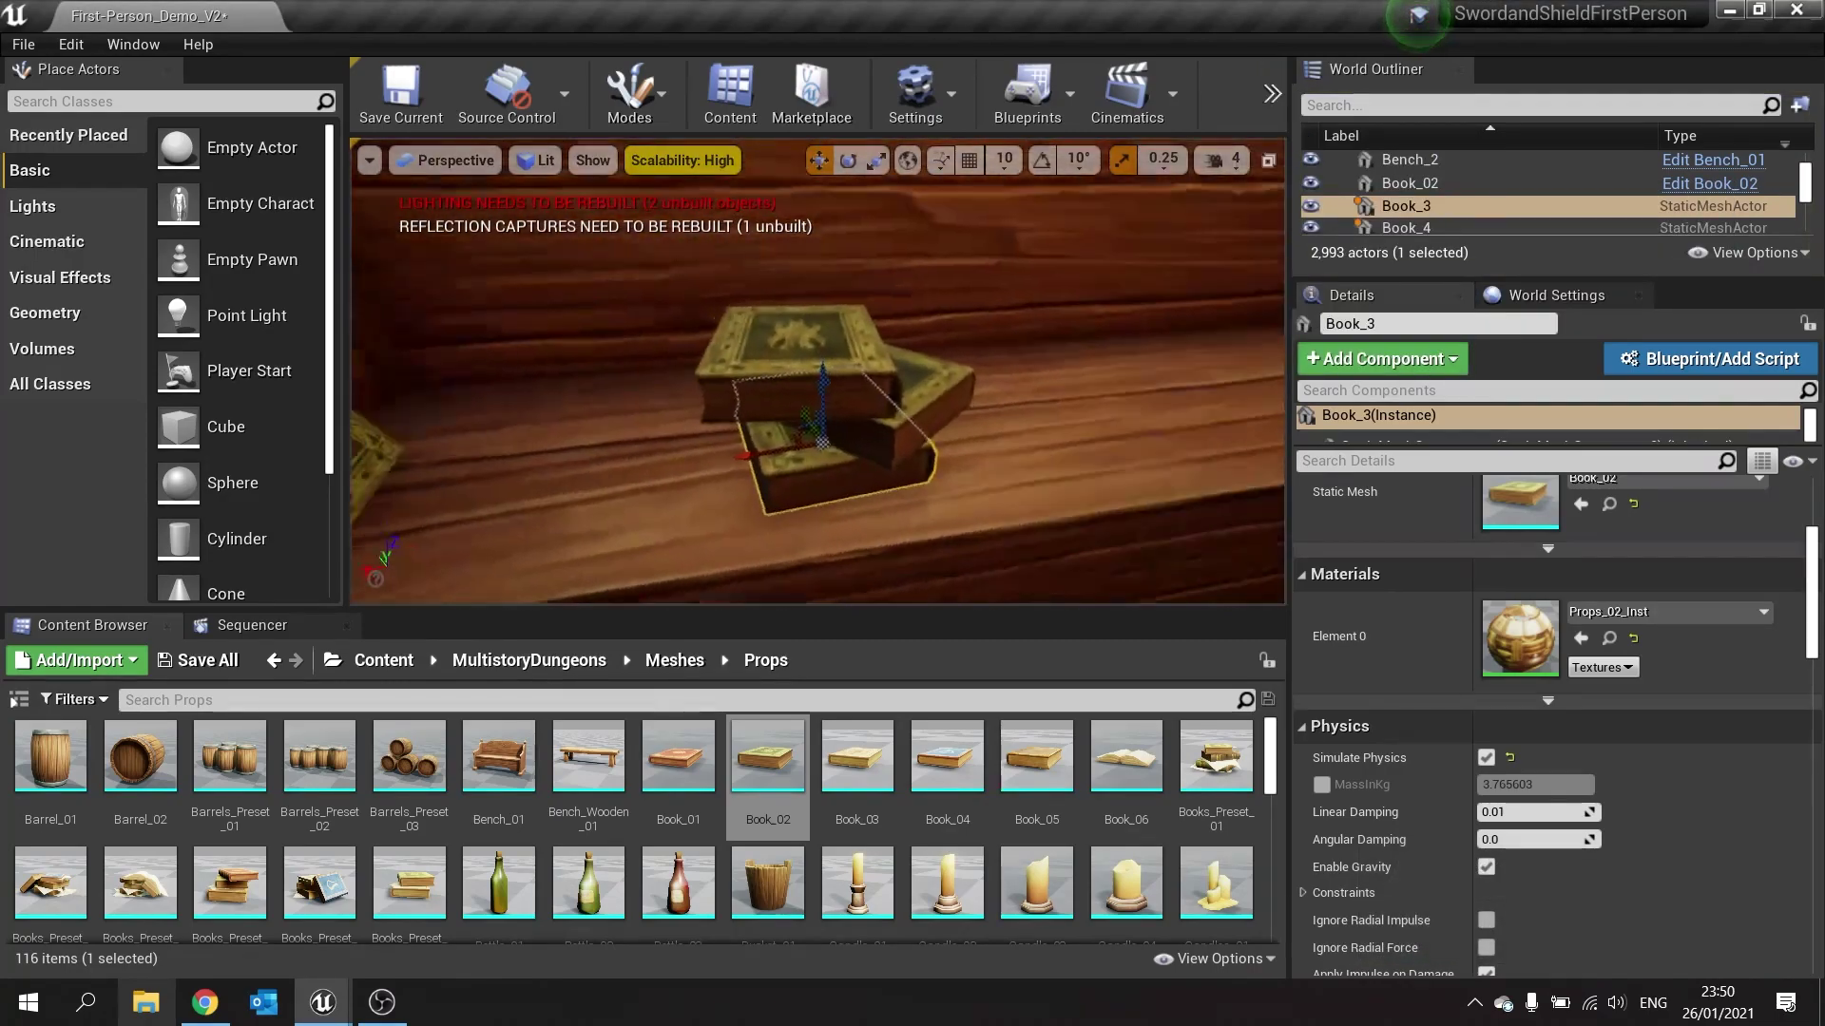
{"action": "right_click_drag", "start_coordinate": [634, 237], "coordinate": [513, 231]}
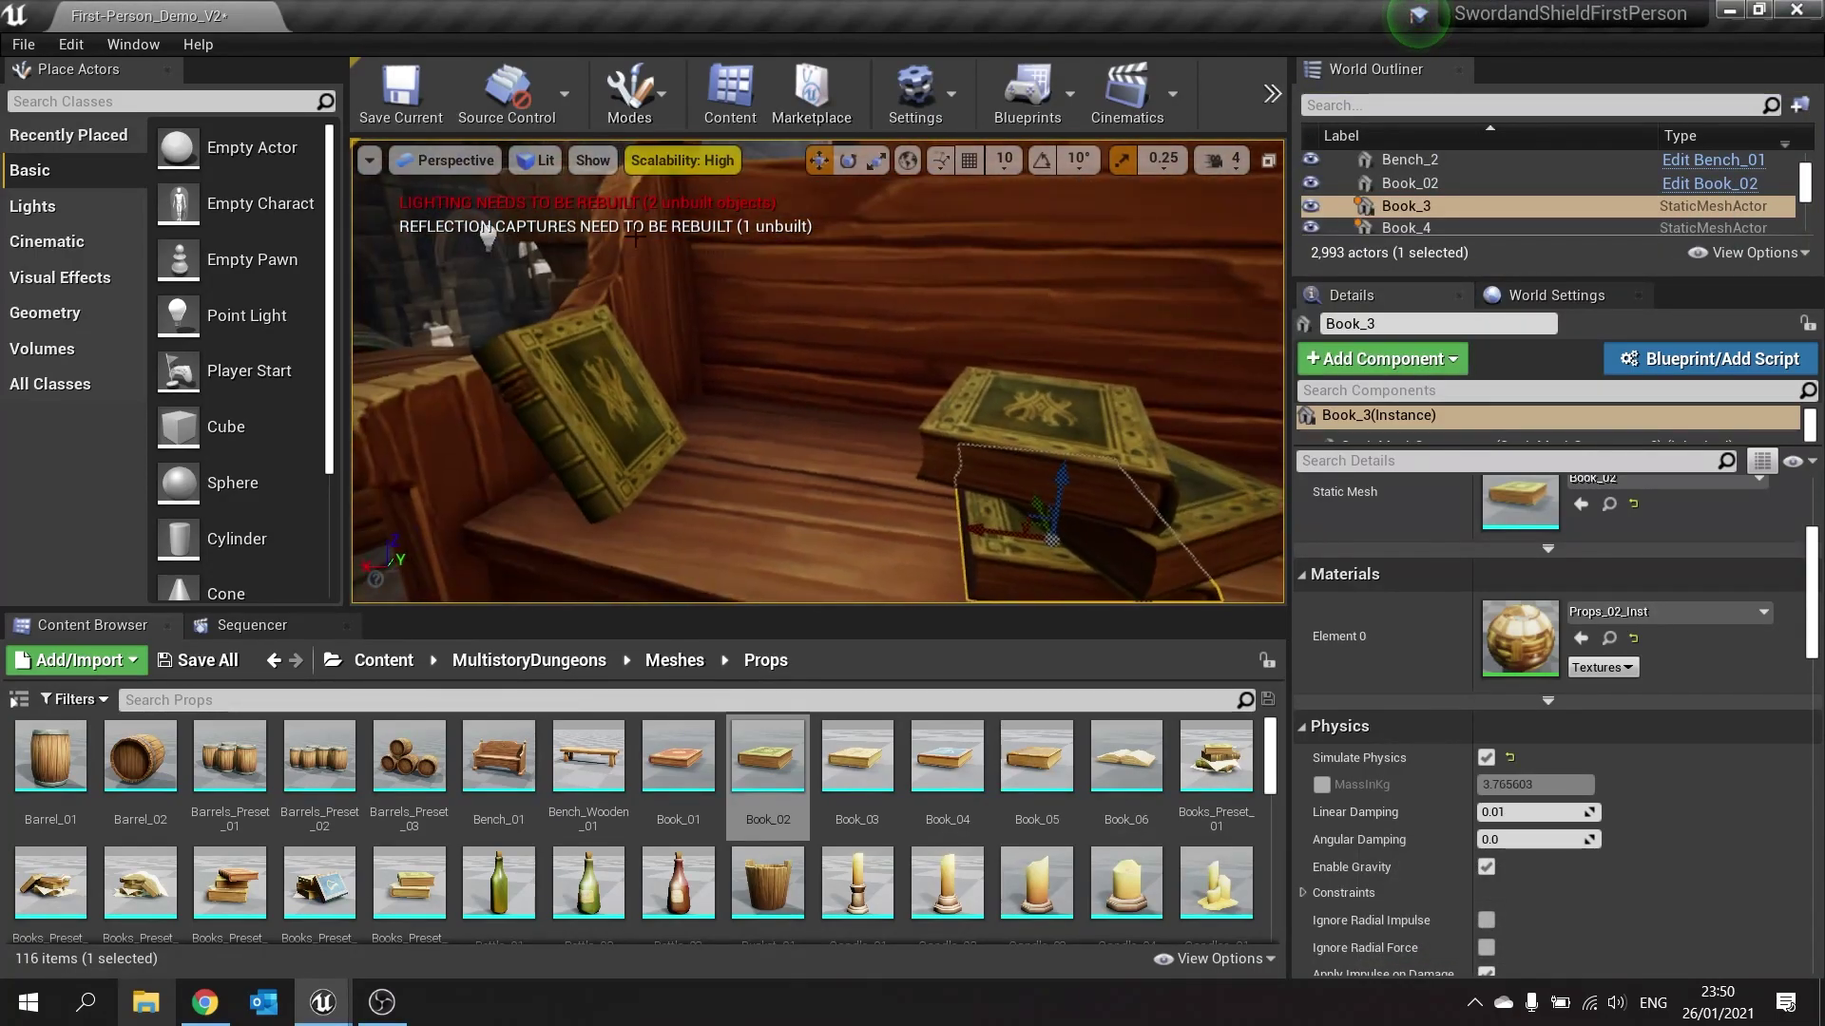
{"action": "left_click", "coordinate": [992, 418]}
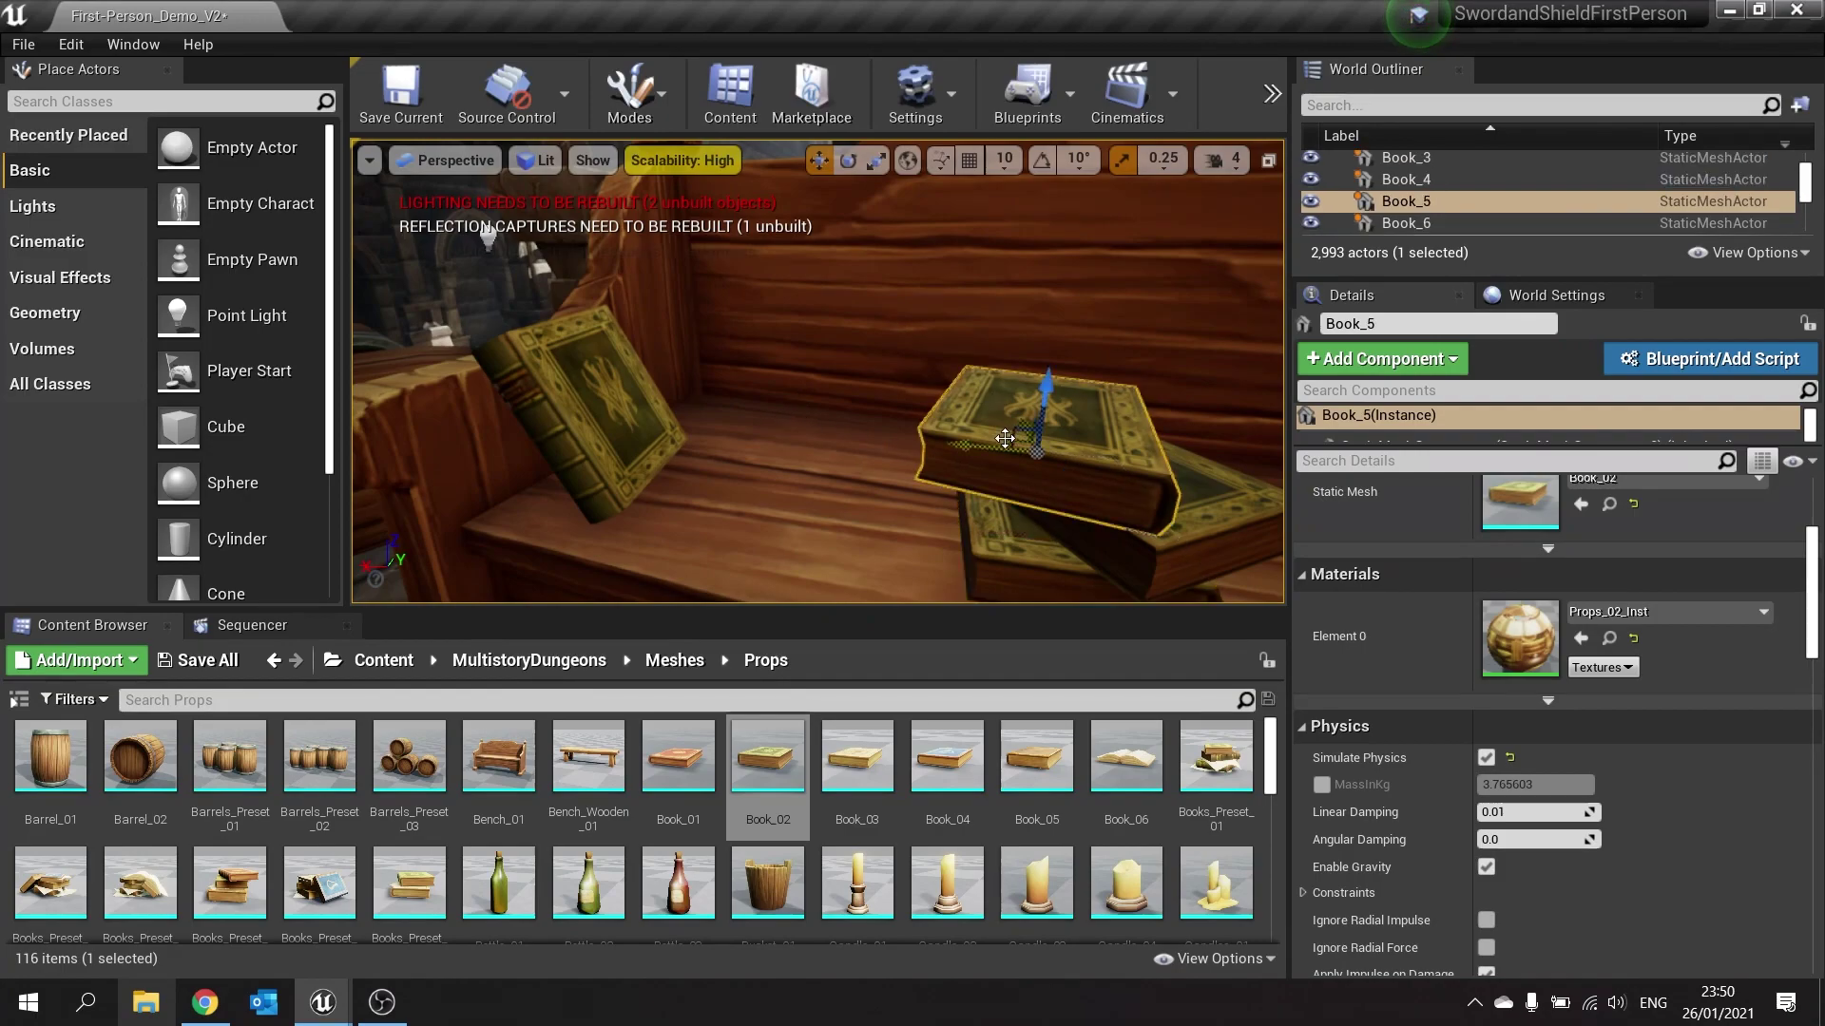
{"action": "left_click_drag", "start_coordinate": [1006, 438], "coordinate": [902, 444]}
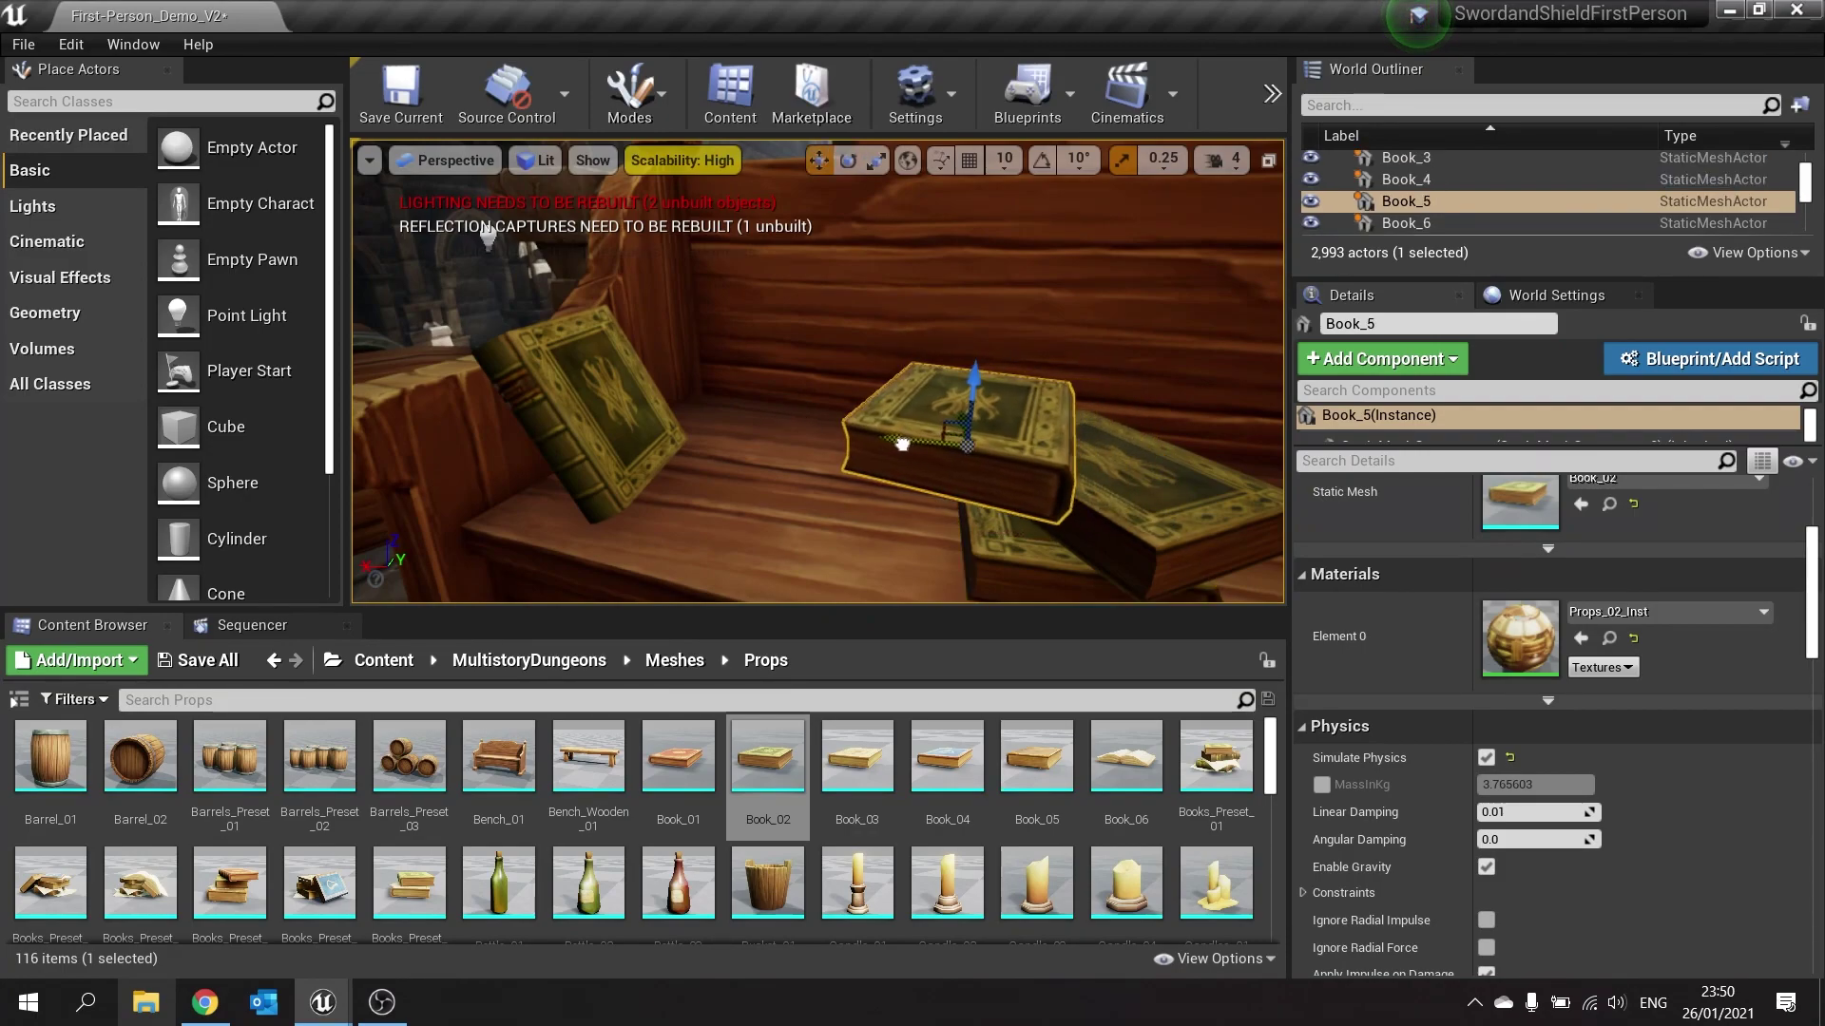
{"action": "left_click_drag", "start_coordinate": [971, 378], "coordinate": [973, 358]}
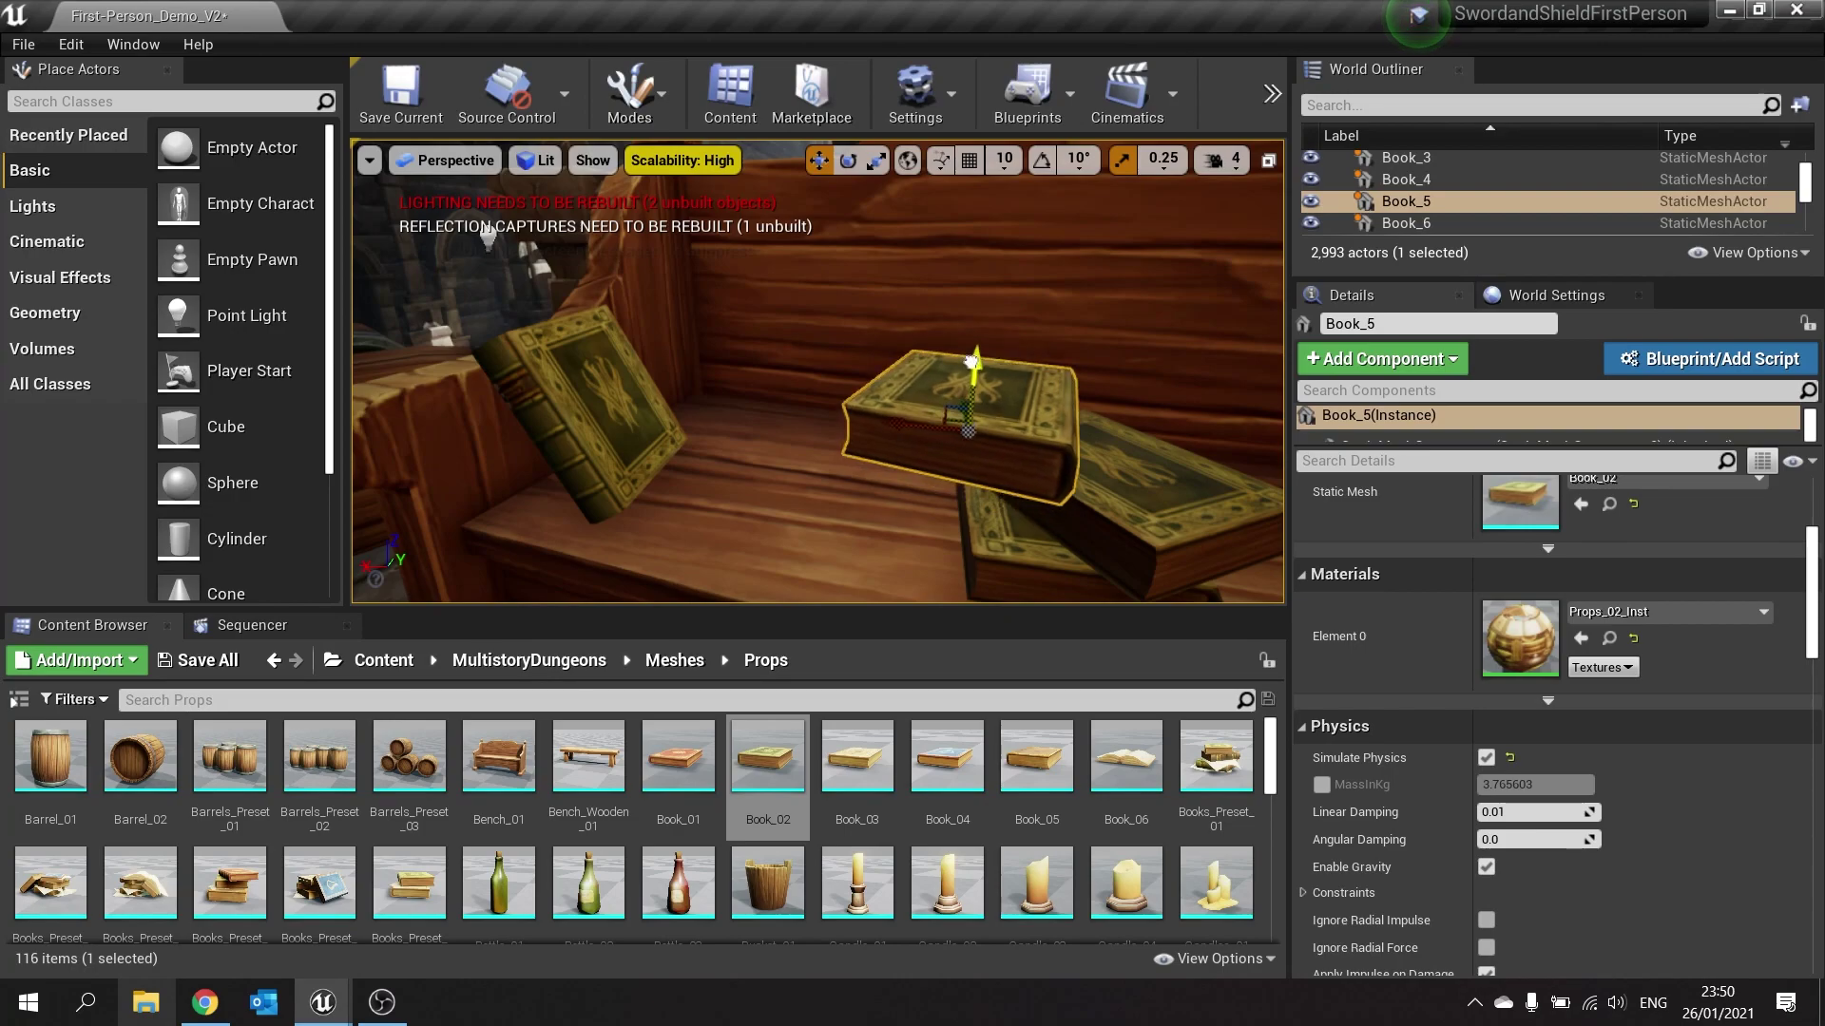
Step: Simulate physics again, keep the settled placements of the three stack books, and stop the simulation
{"action": "left_click", "coordinate": [1271, 93]}
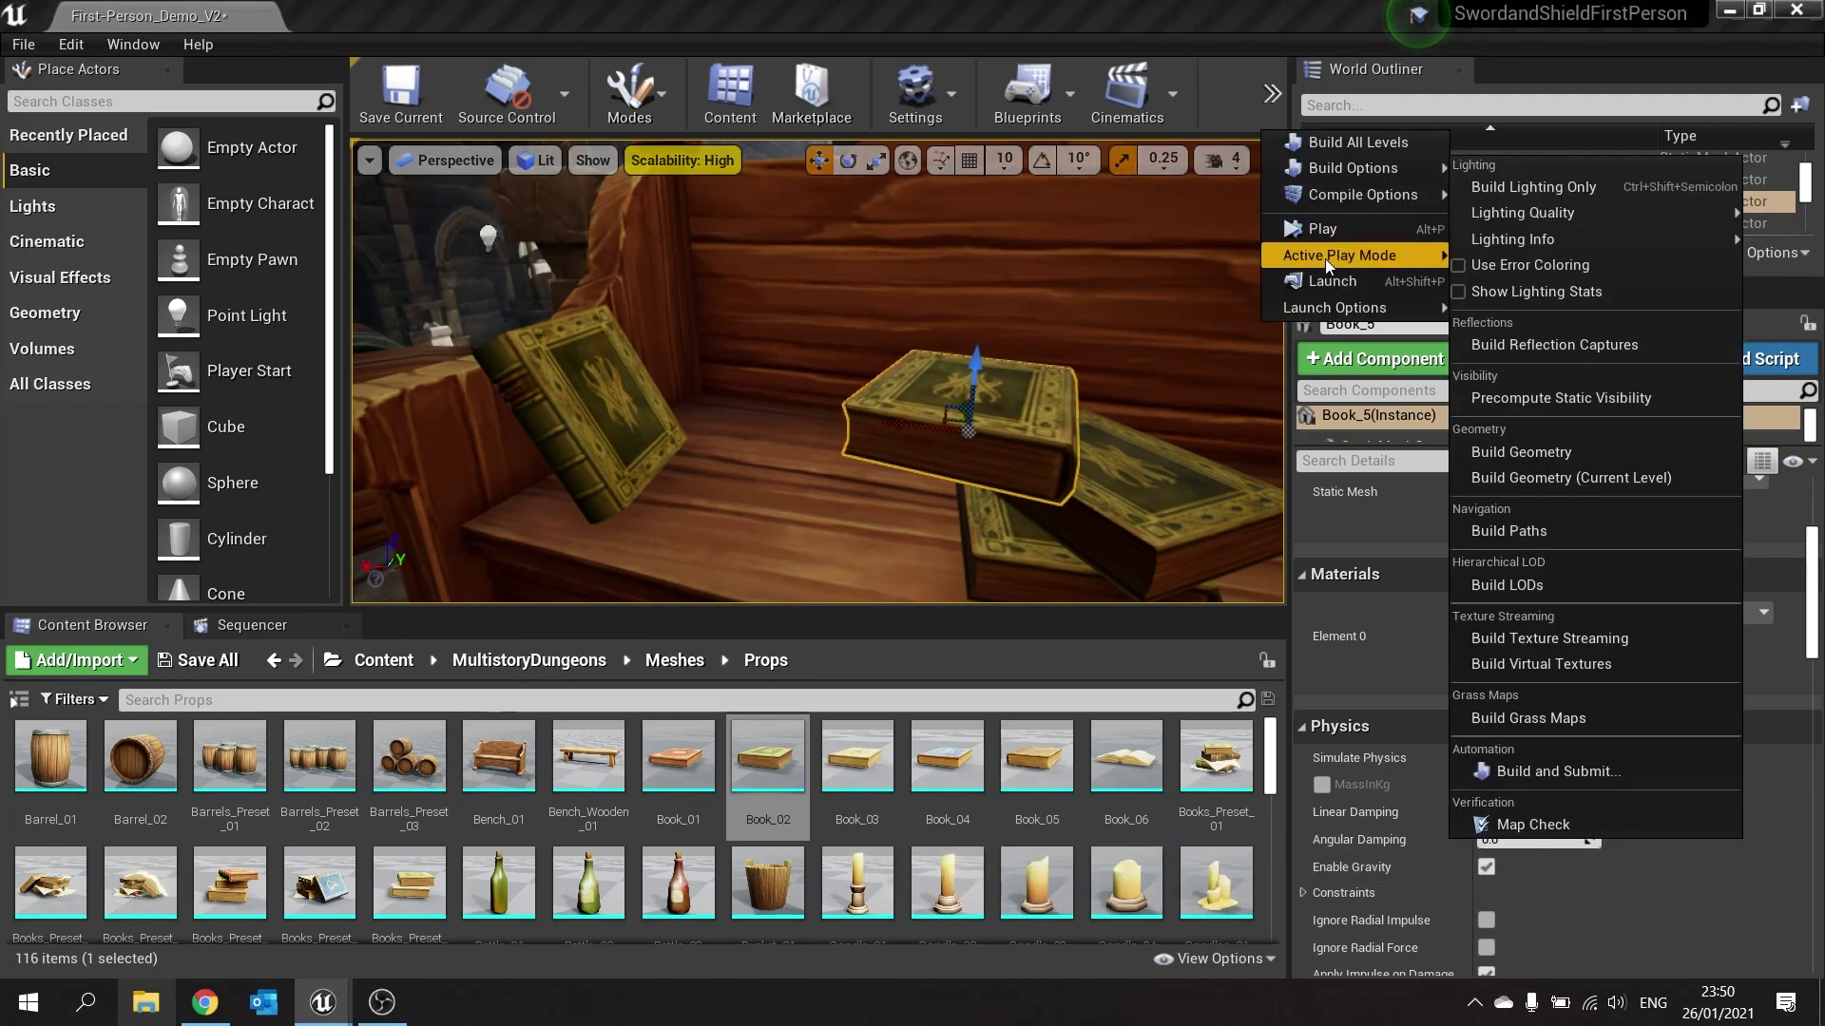
{"action": "mouse_move", "coordinate": [1325, 259]}
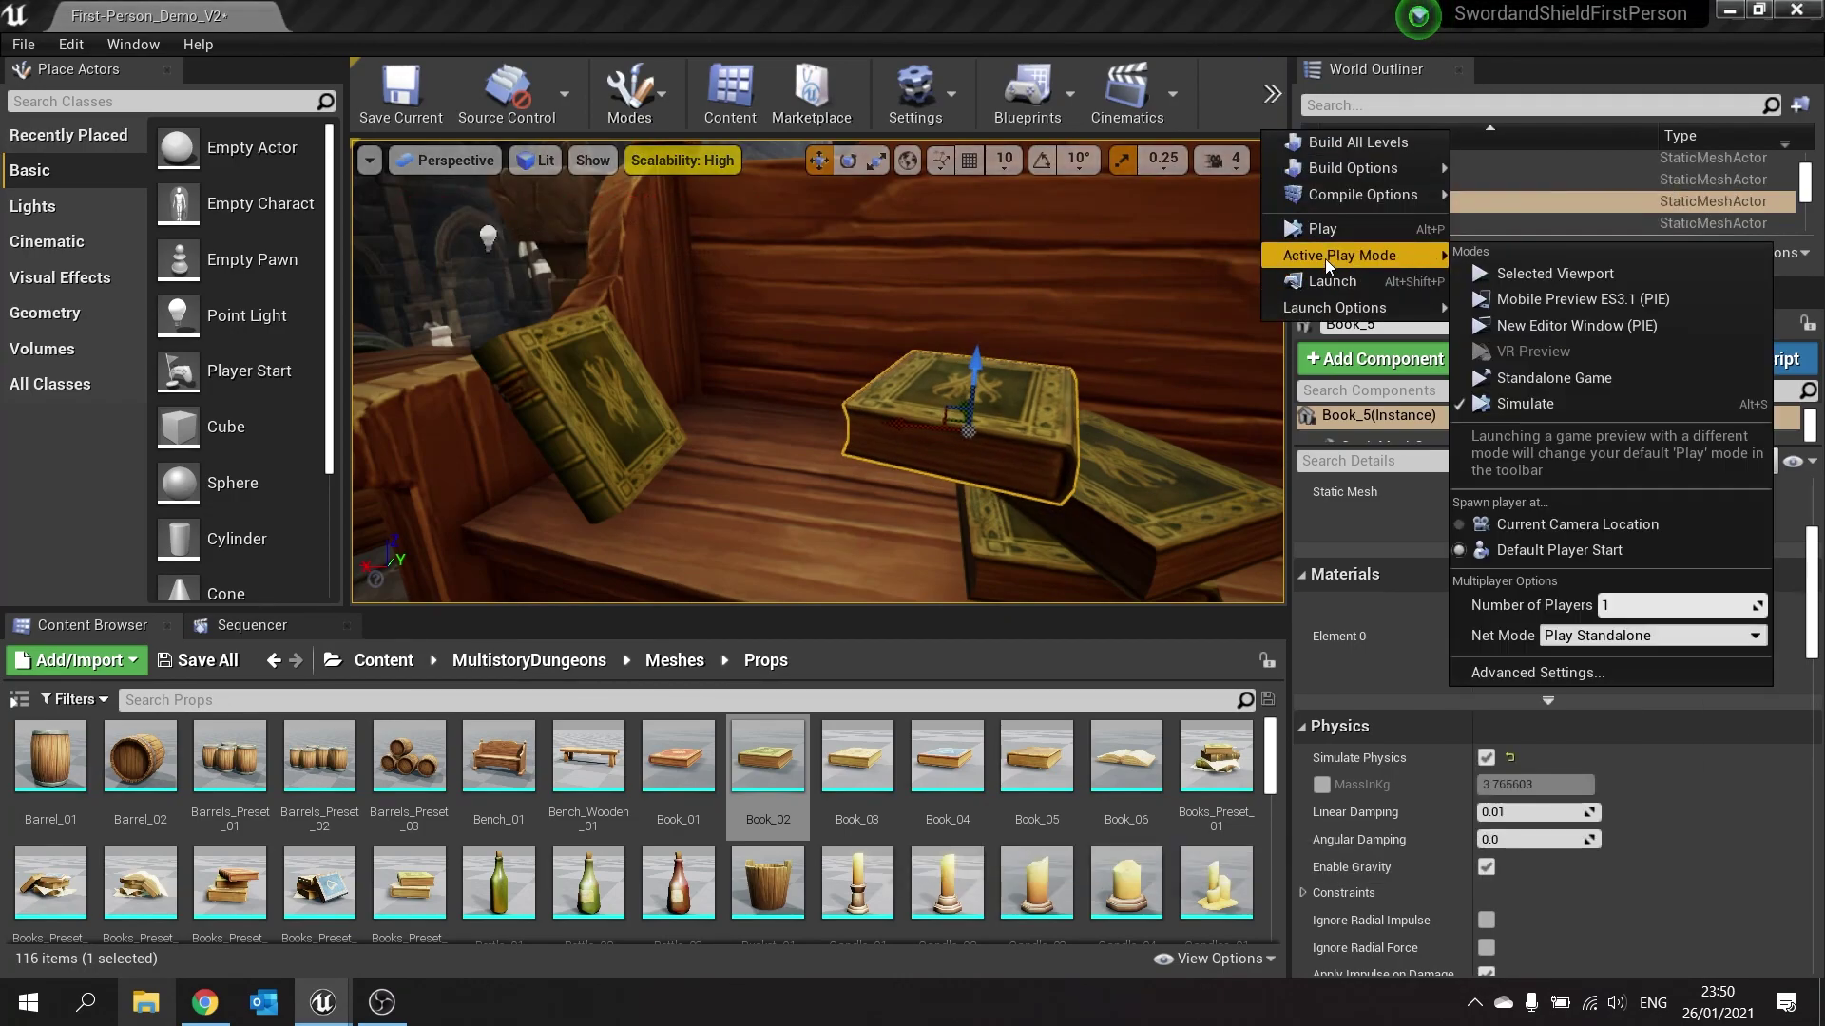
{"action": "left_click", "coordinate": [1559, 410]}
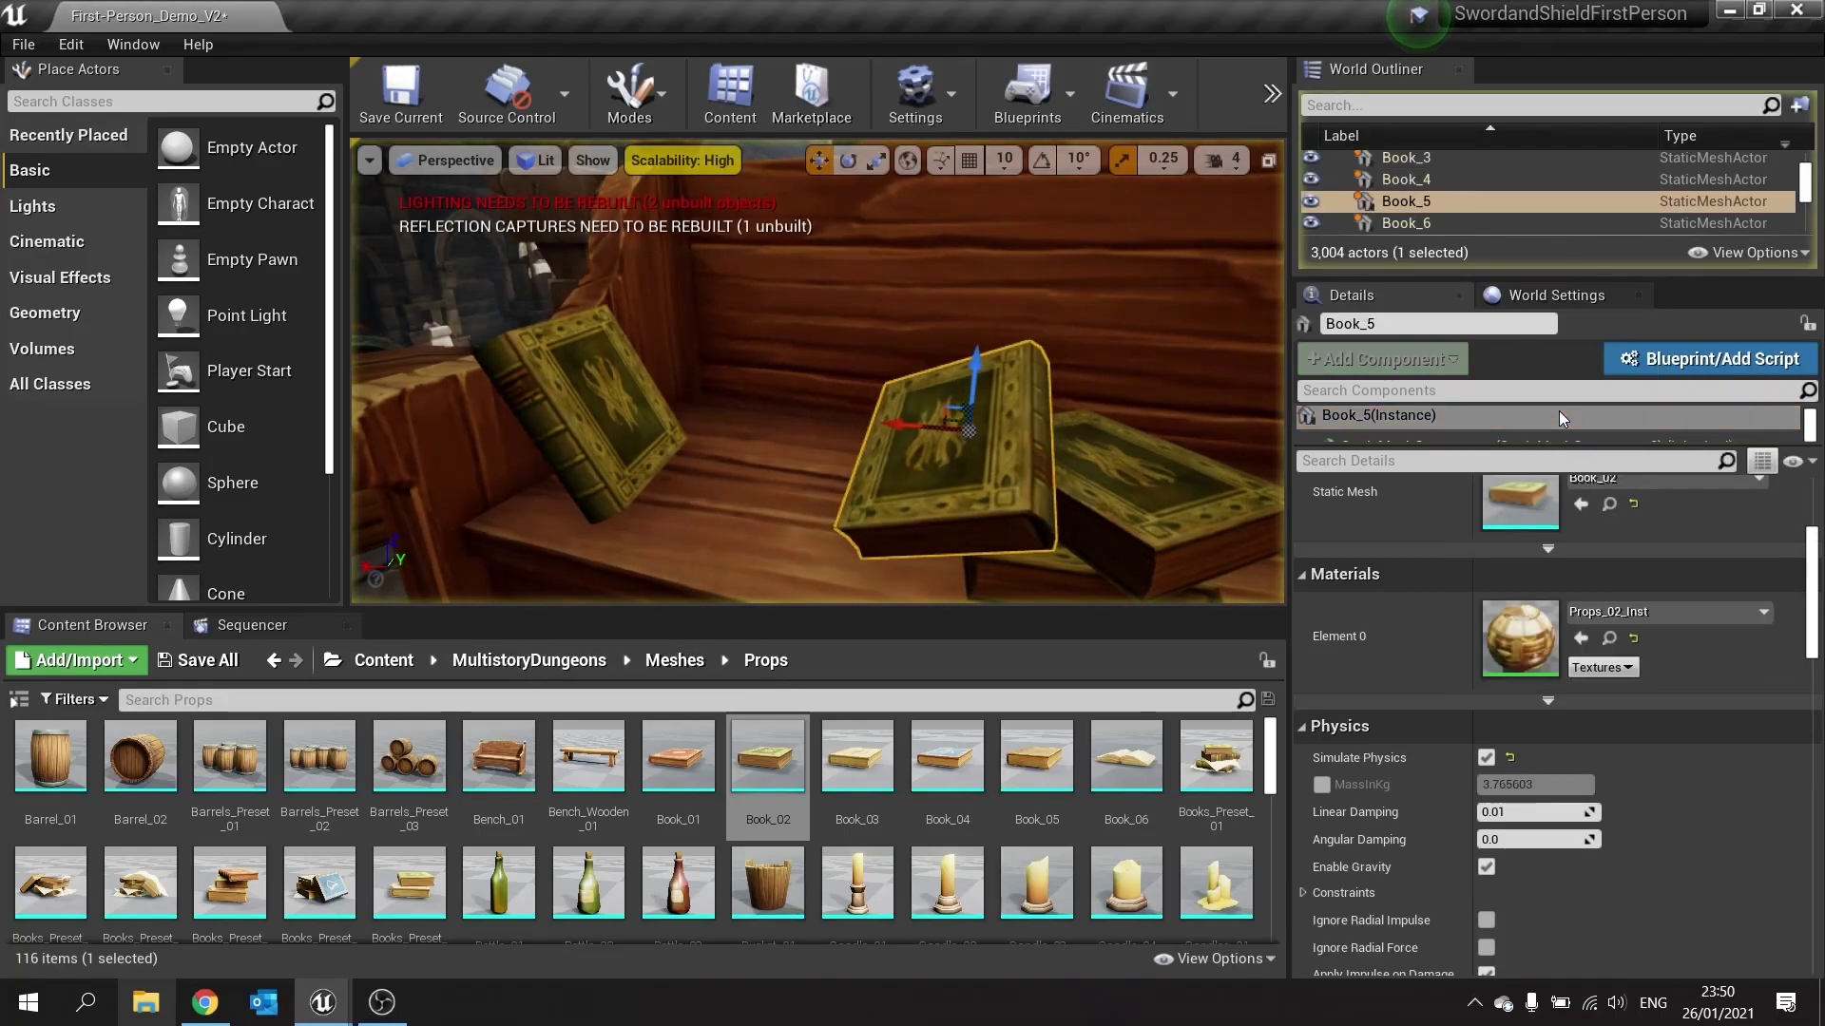
{"action": "right_click_drag", "start_coordinate": [967, 410], "coordinate": [988, 448]}
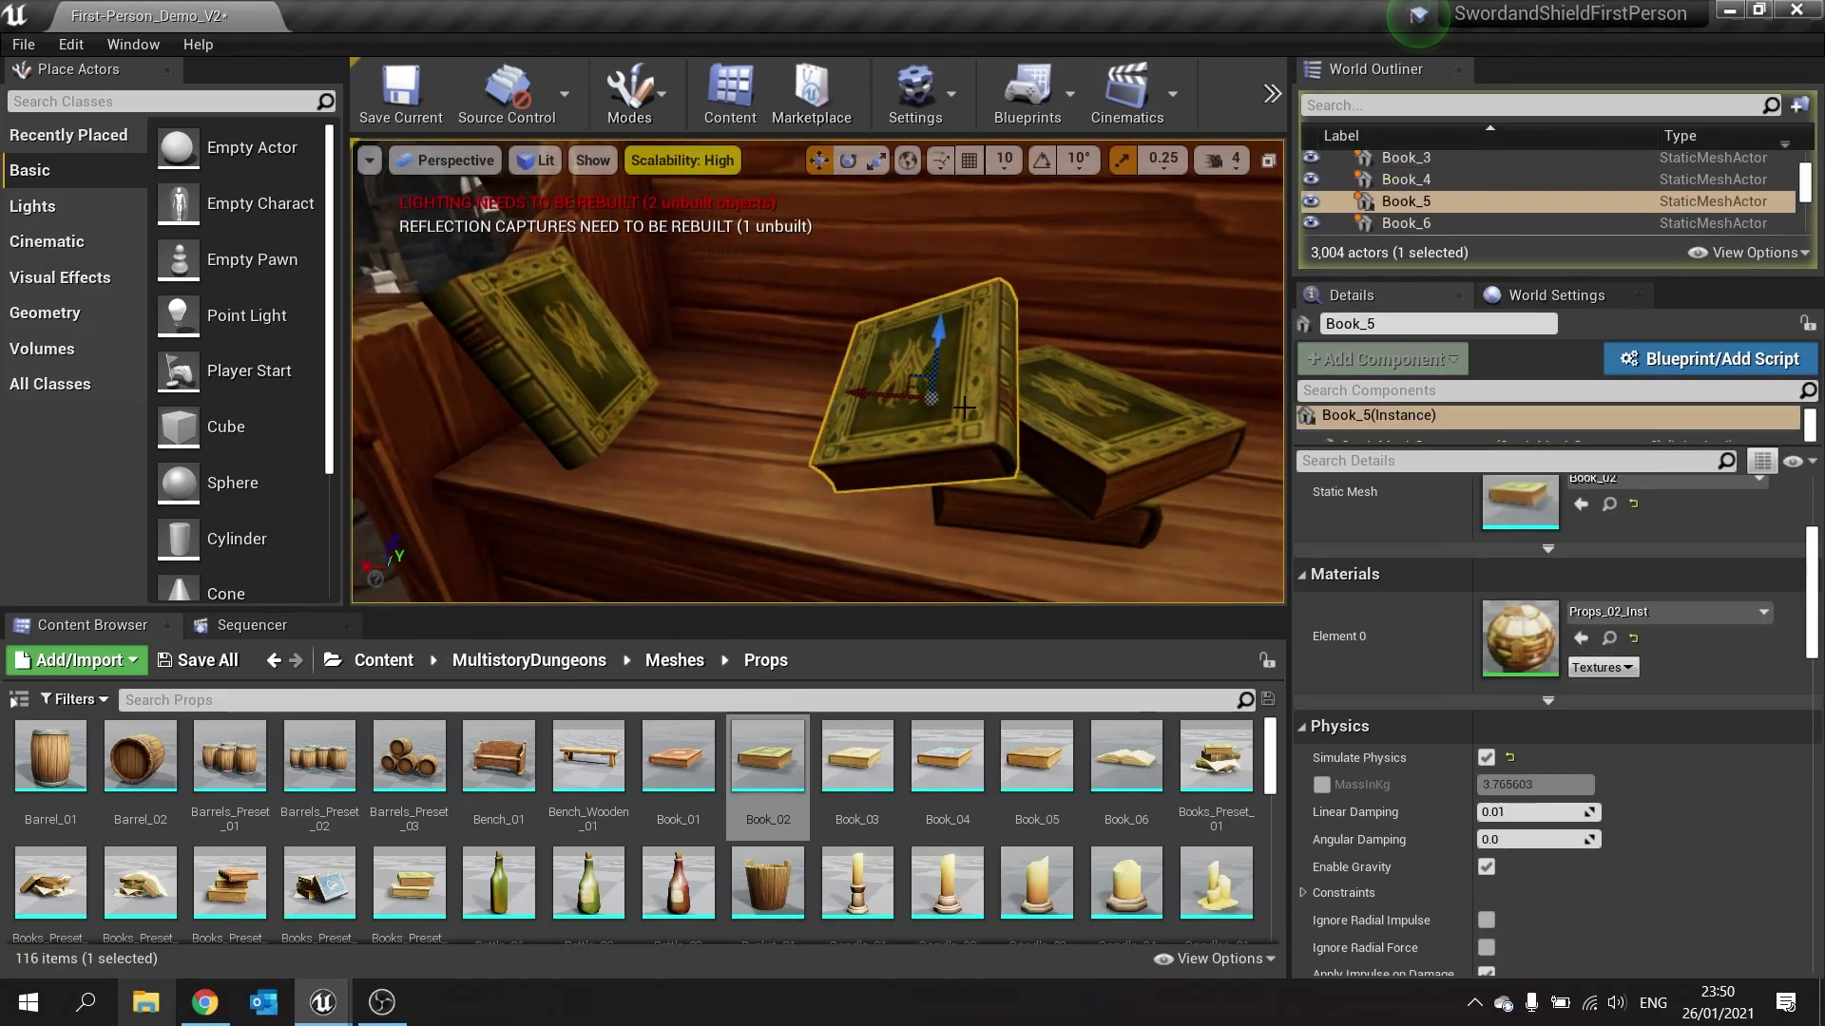
{"action": "key", "text": "k"}
{"action": "left_click", "coordinate": [1114, 404]}
{"action": "key", "text": "k"}
{"action": "left_click", "coordinate": [1093, 508]}
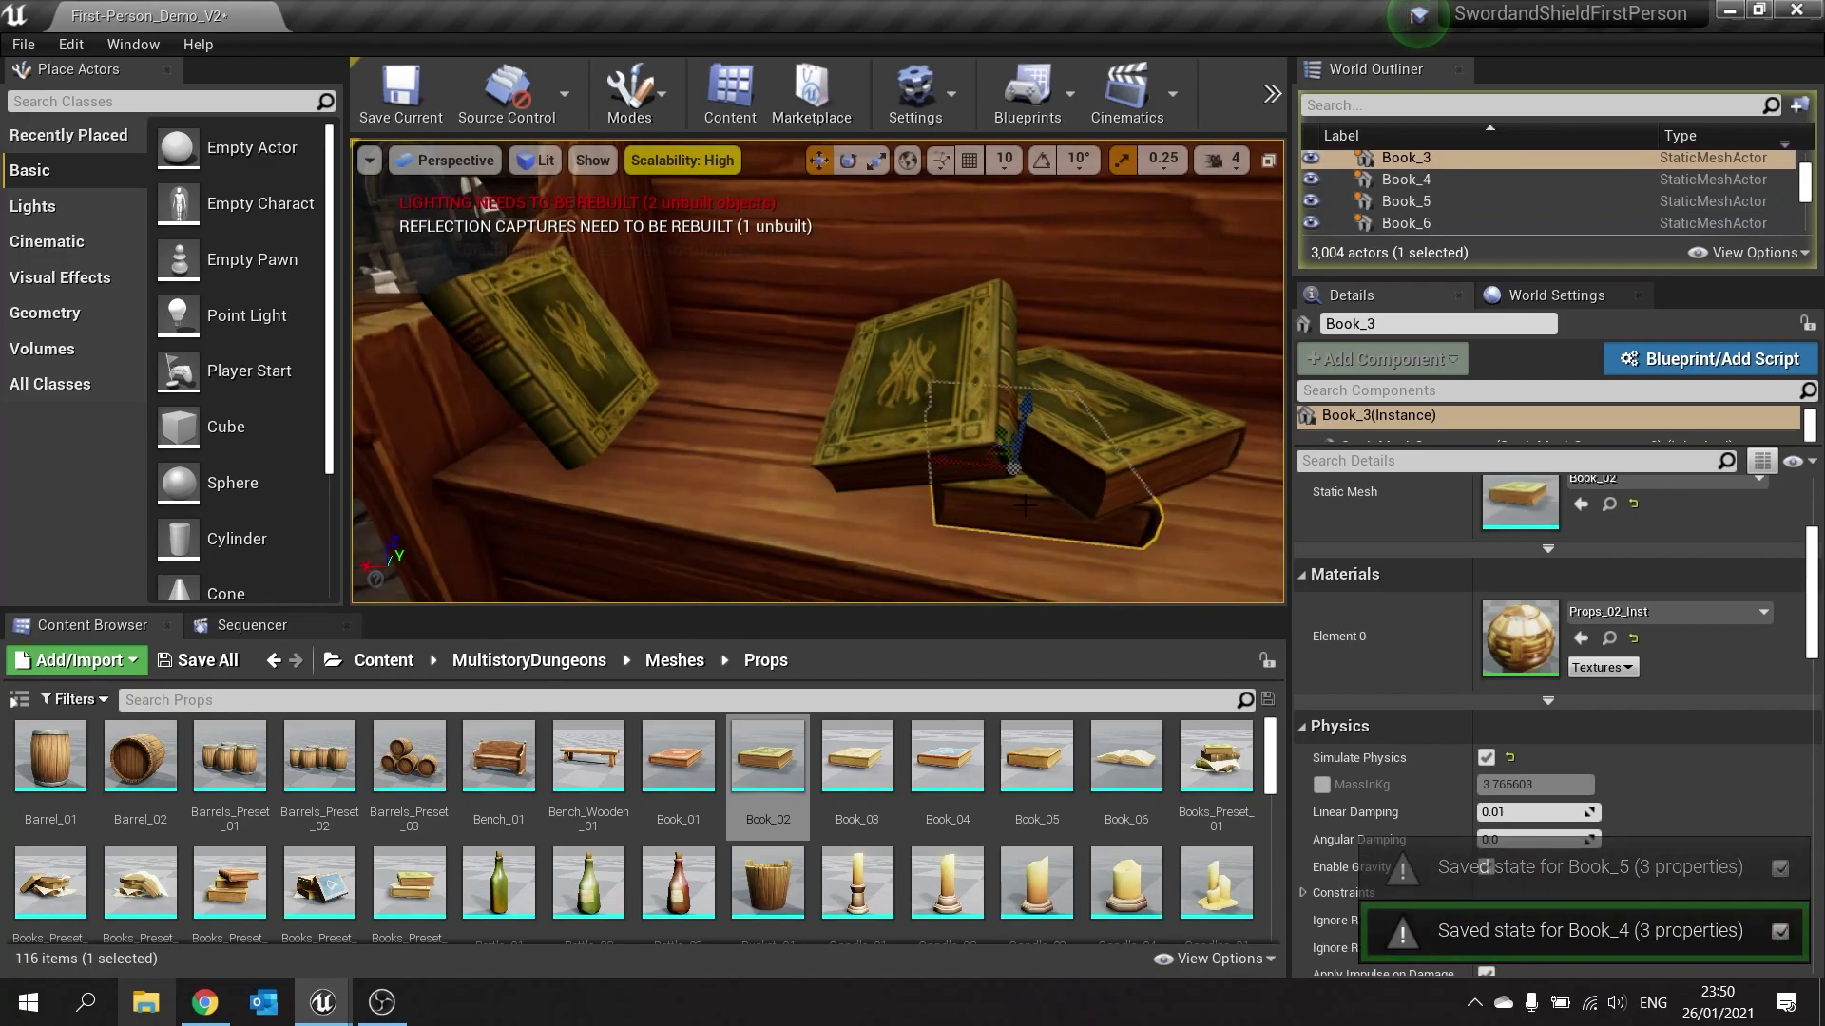
{"action": "key", "text": "k"}
{"action": "left_click", "coordinate": [1273, 97]}
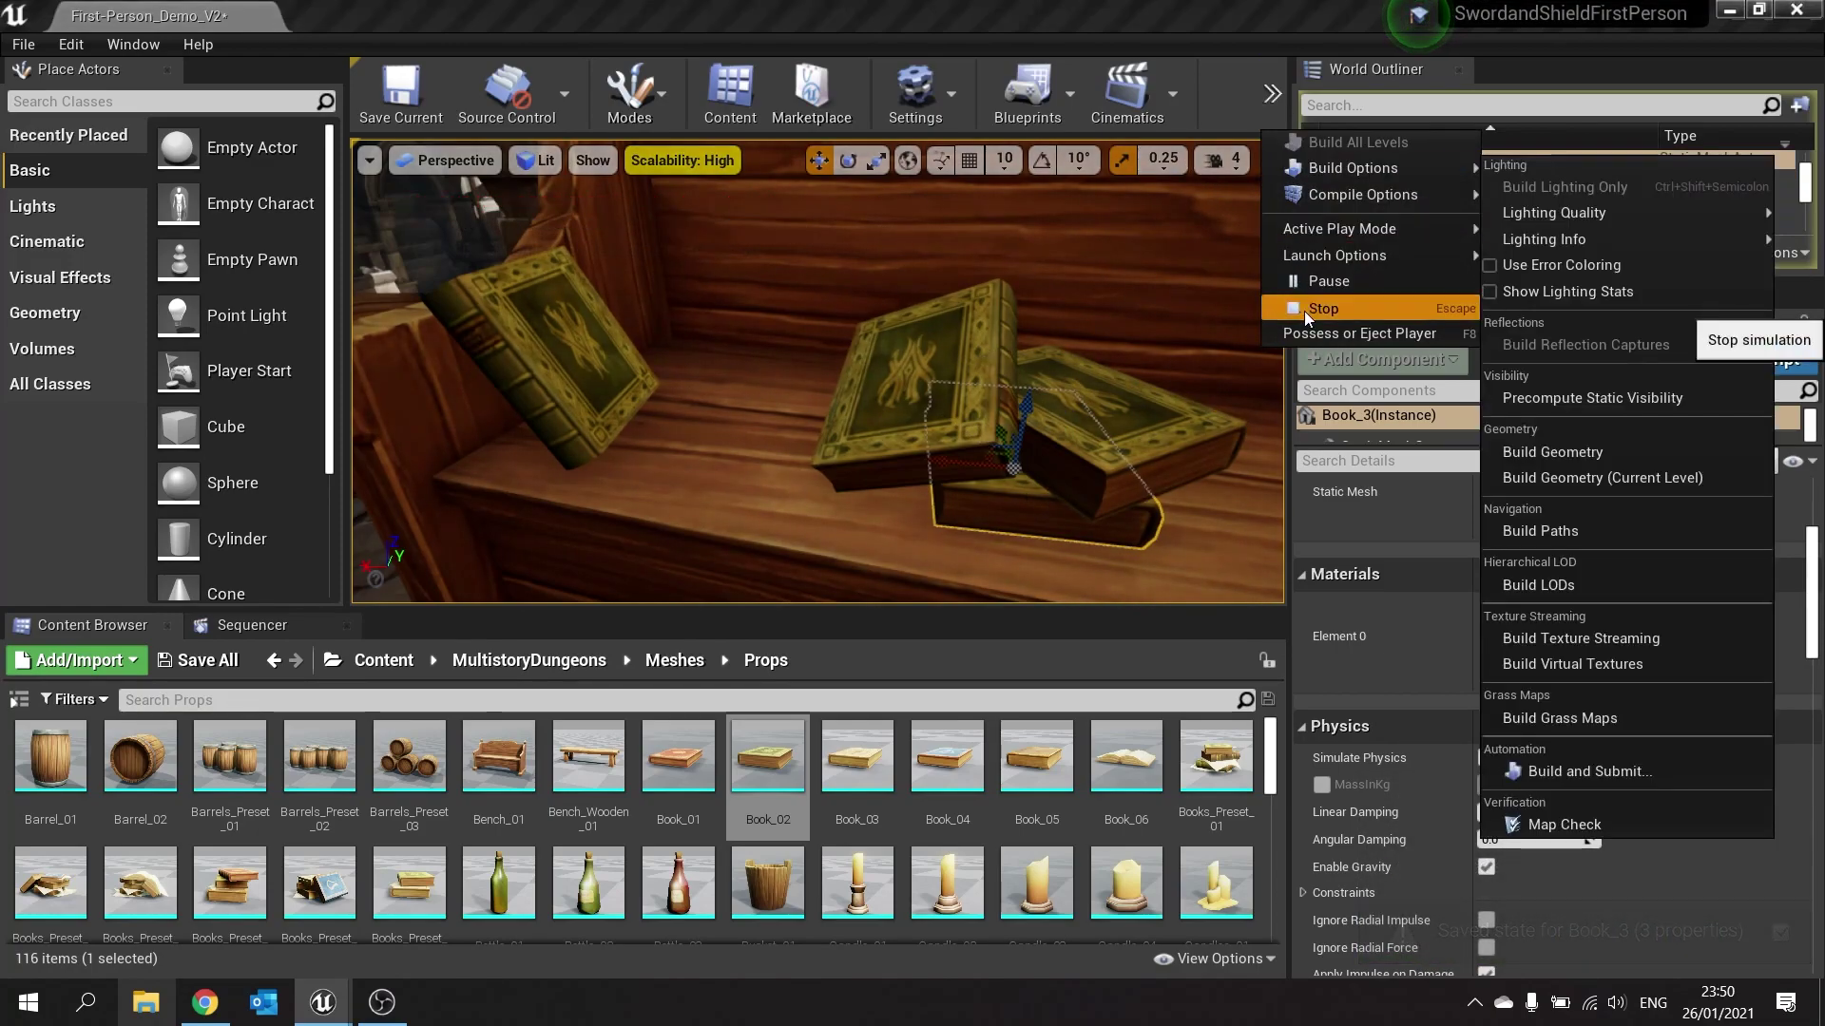
{"action": "left_click", "coordinate": [1304, 311]}
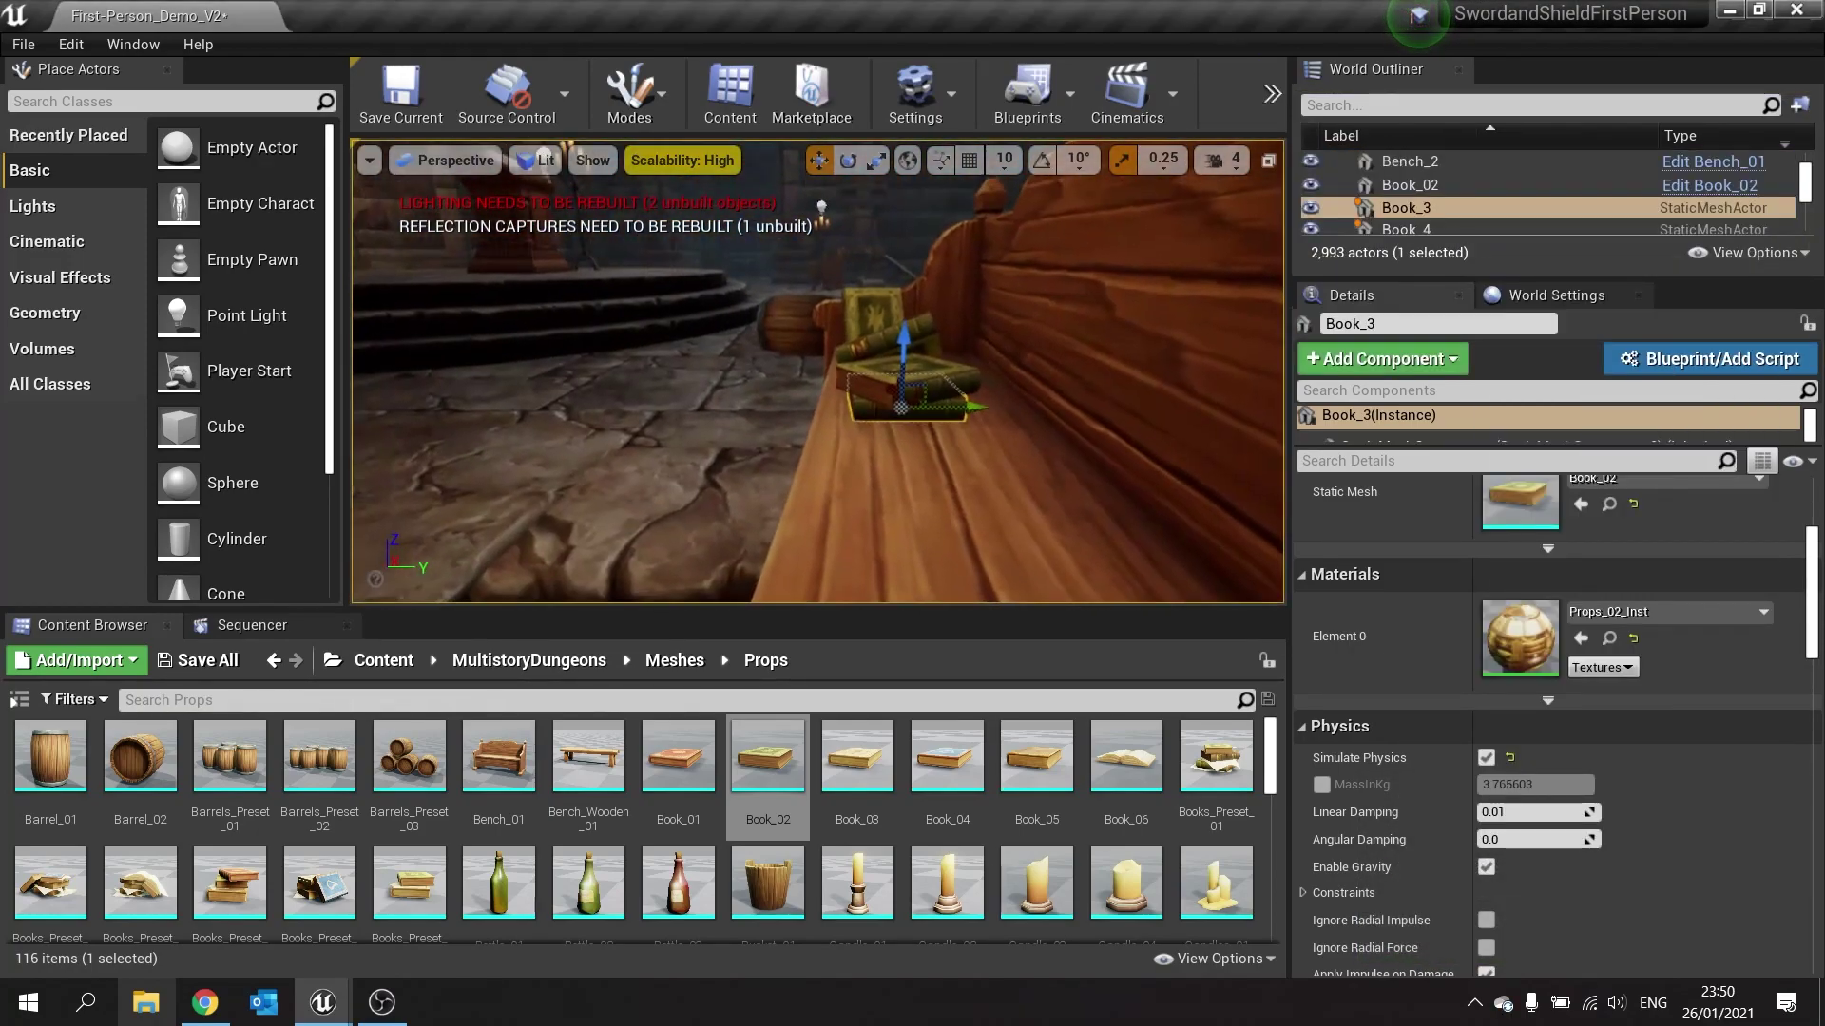
Step: Disable Simulate Physics on each of the four books on the bench
{"action": "right_click_drag", "start_coordinate": [817, 371], "coordinate": [1008, 361]}
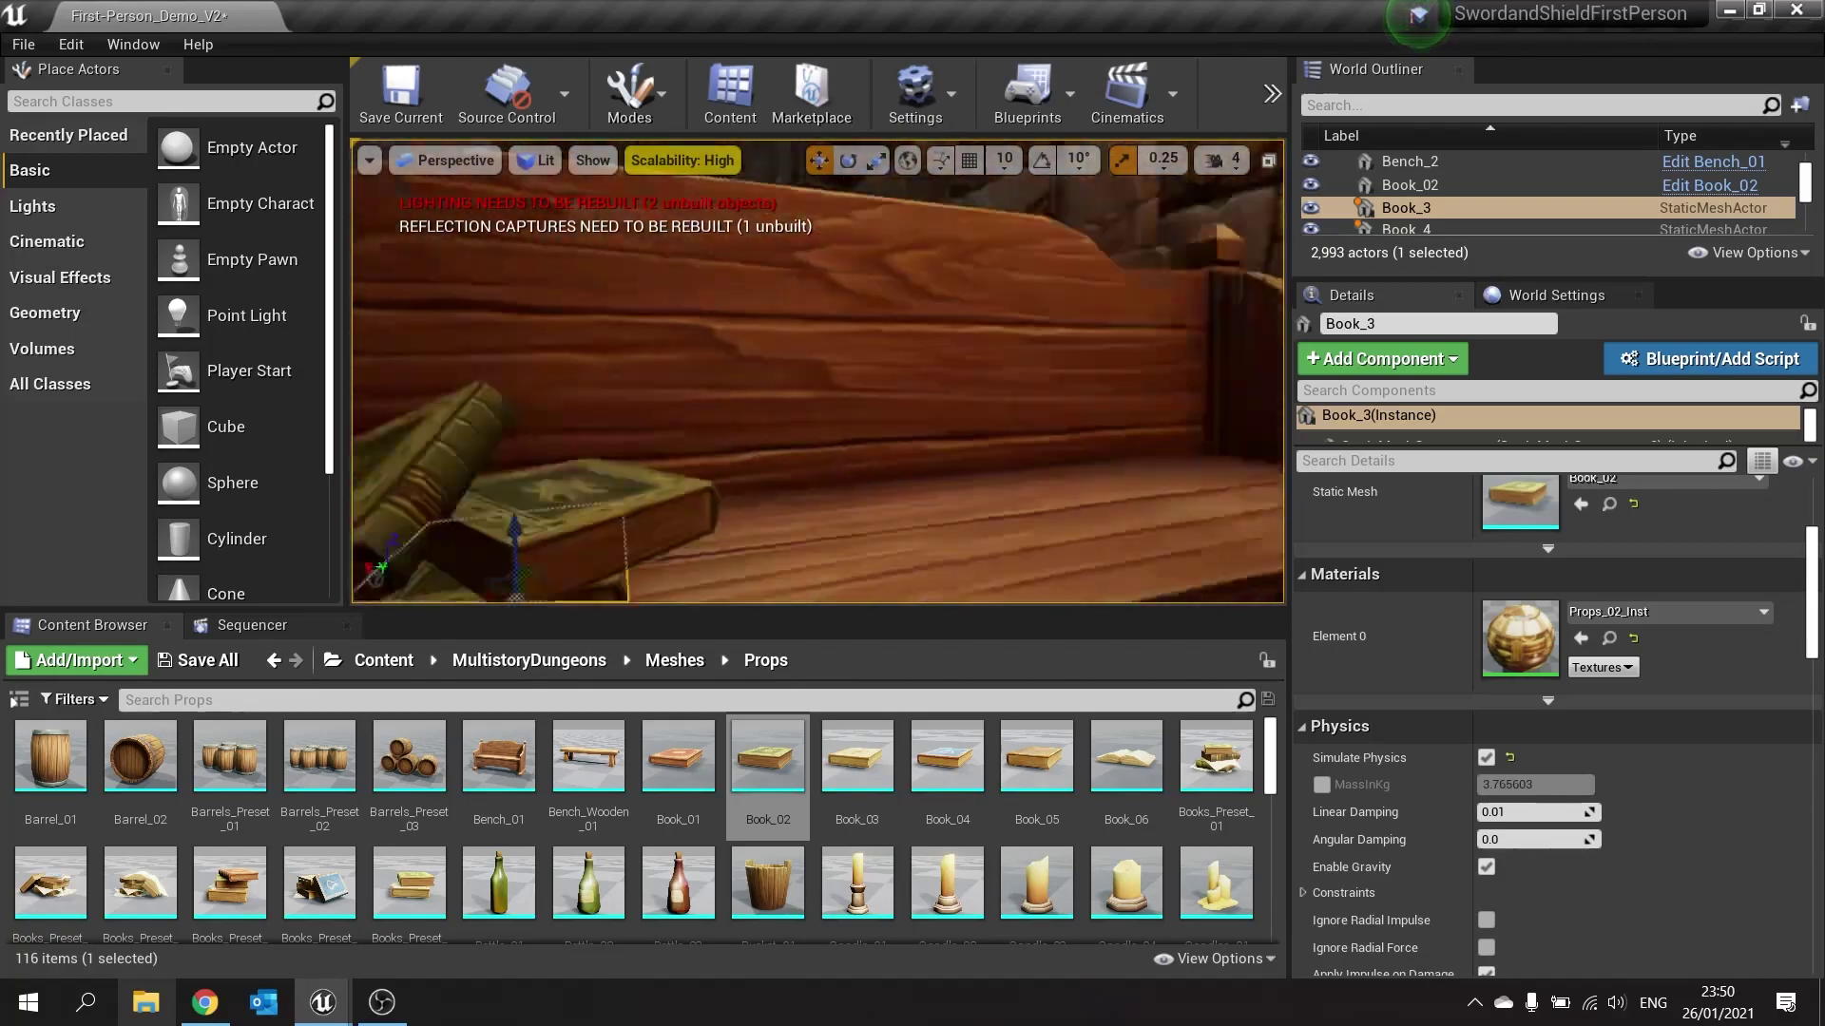
{"action": "right_click_drag", "start_coordinate": [1078, 430], "coordinate": [979, 430]}
{"action": "key", "text": "s"}
{"action": "left_click", "coordinate": [659, 362]}
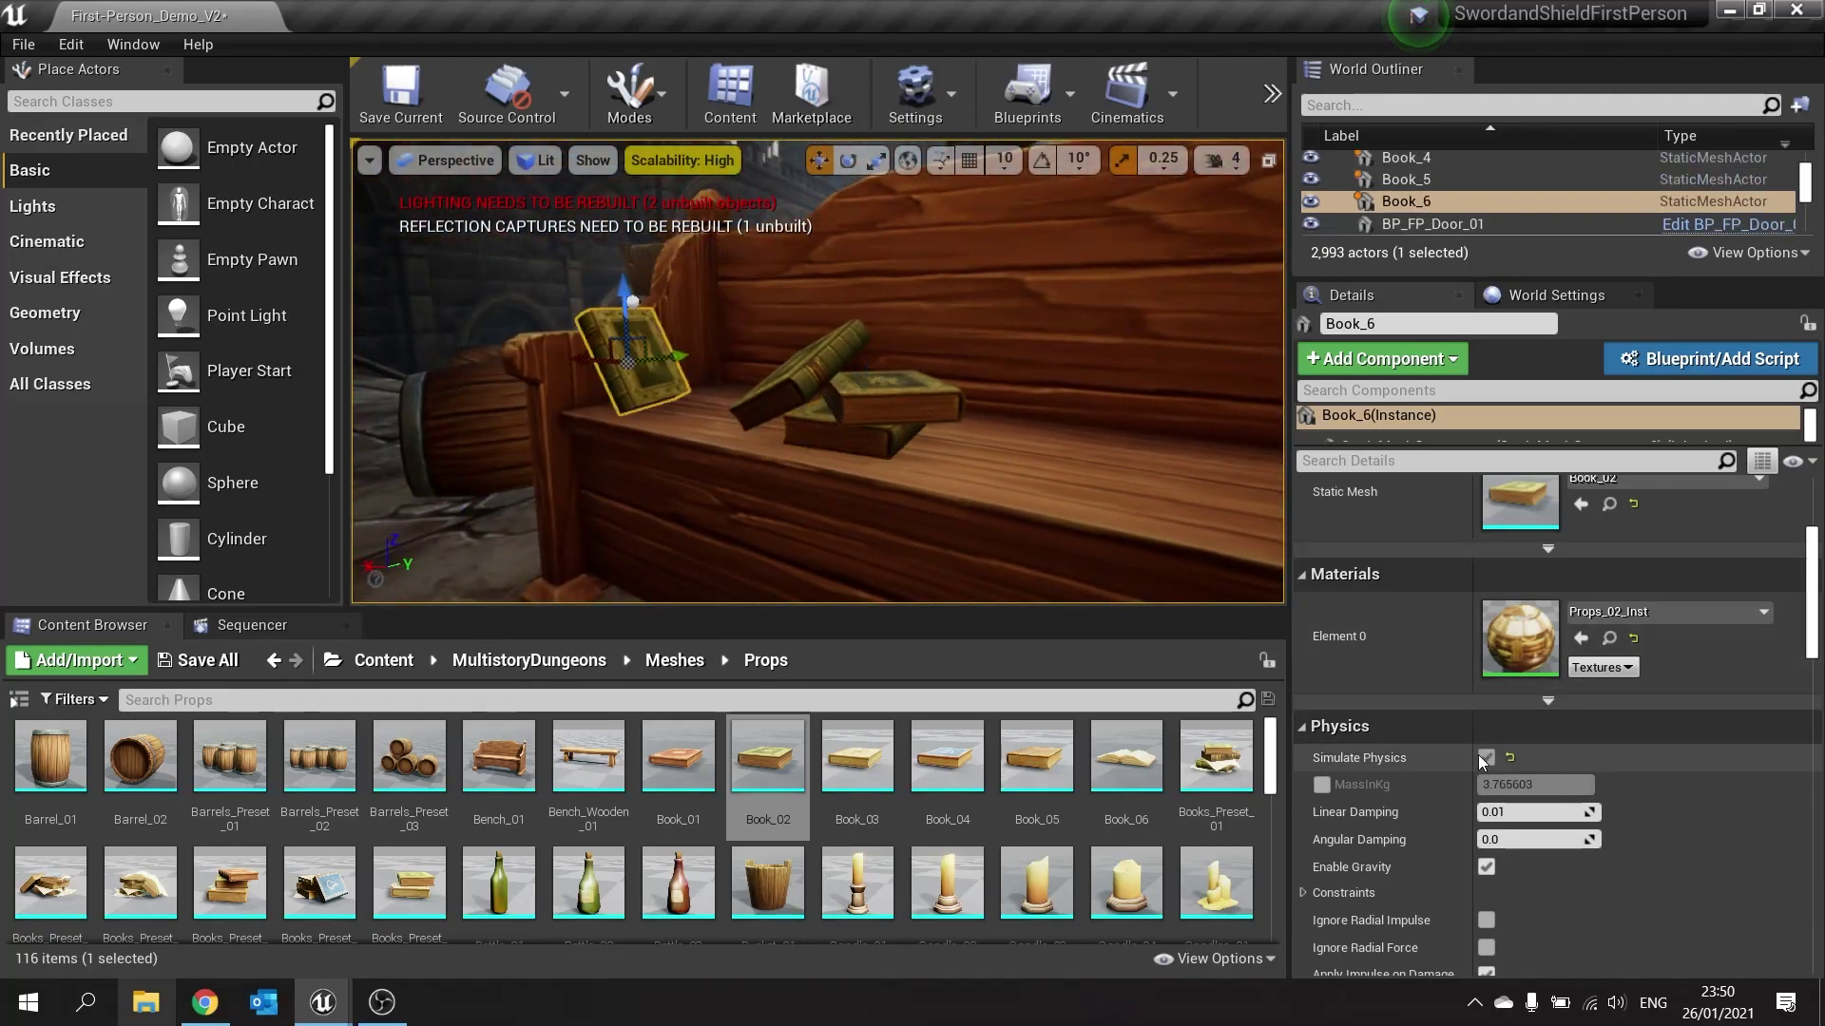
{"action": "left_click", "coordinate": [817, 381]}
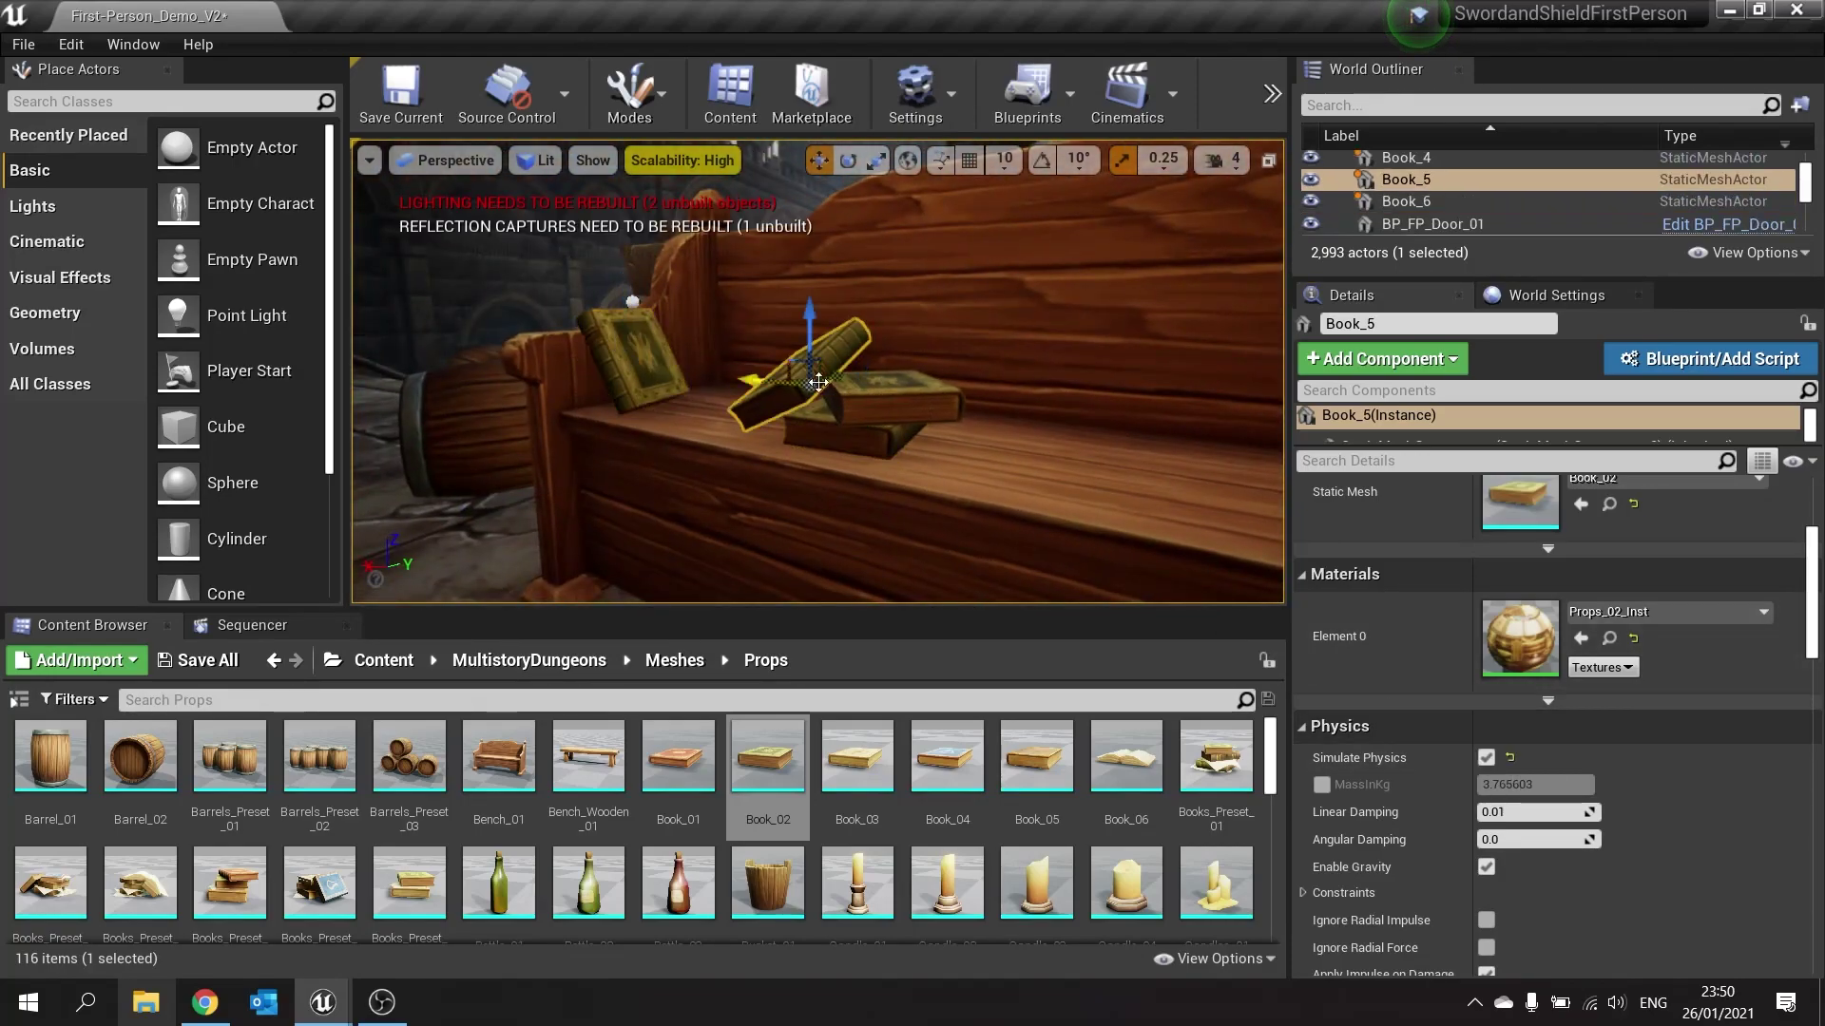
{"action": "left_click", "coordinate": [1489, 757]}
{"action": "left_click", "coordinate": [876, 392]}
{"action": "left_click", "coordinate": [1488, 758]}
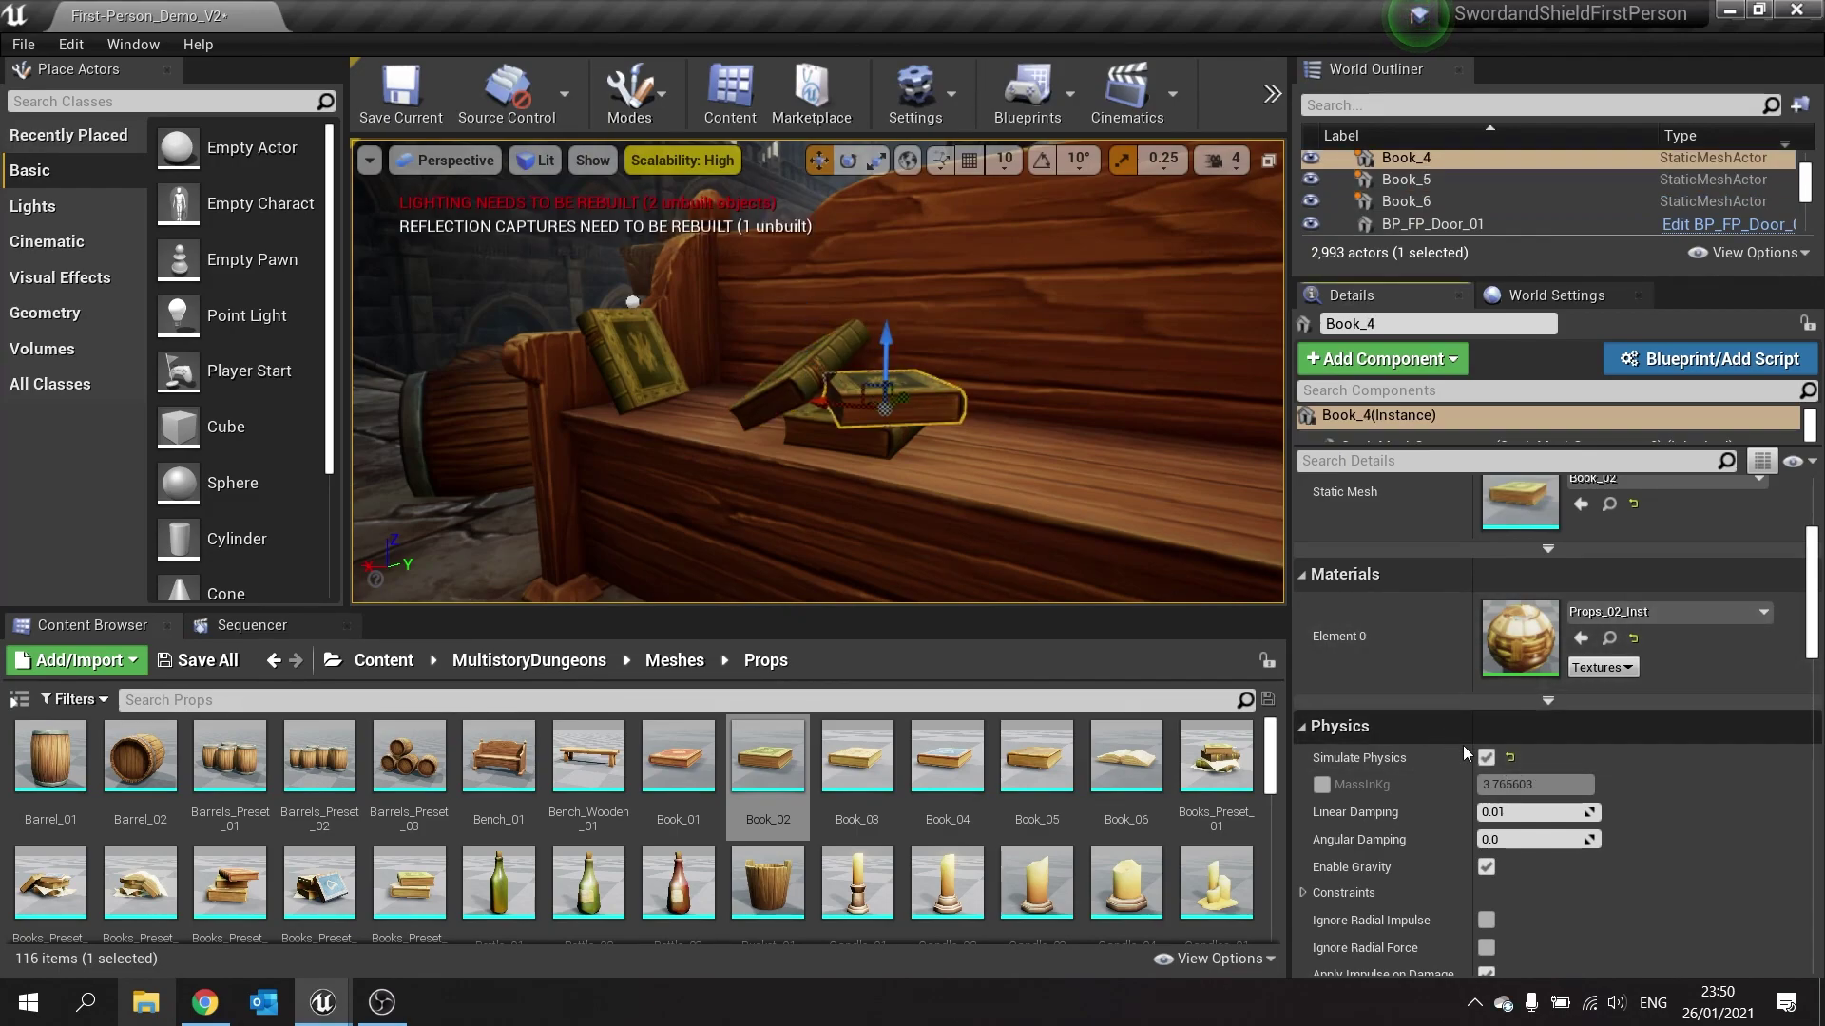
{"action": "left_click", "coordinate": [852, 439]}
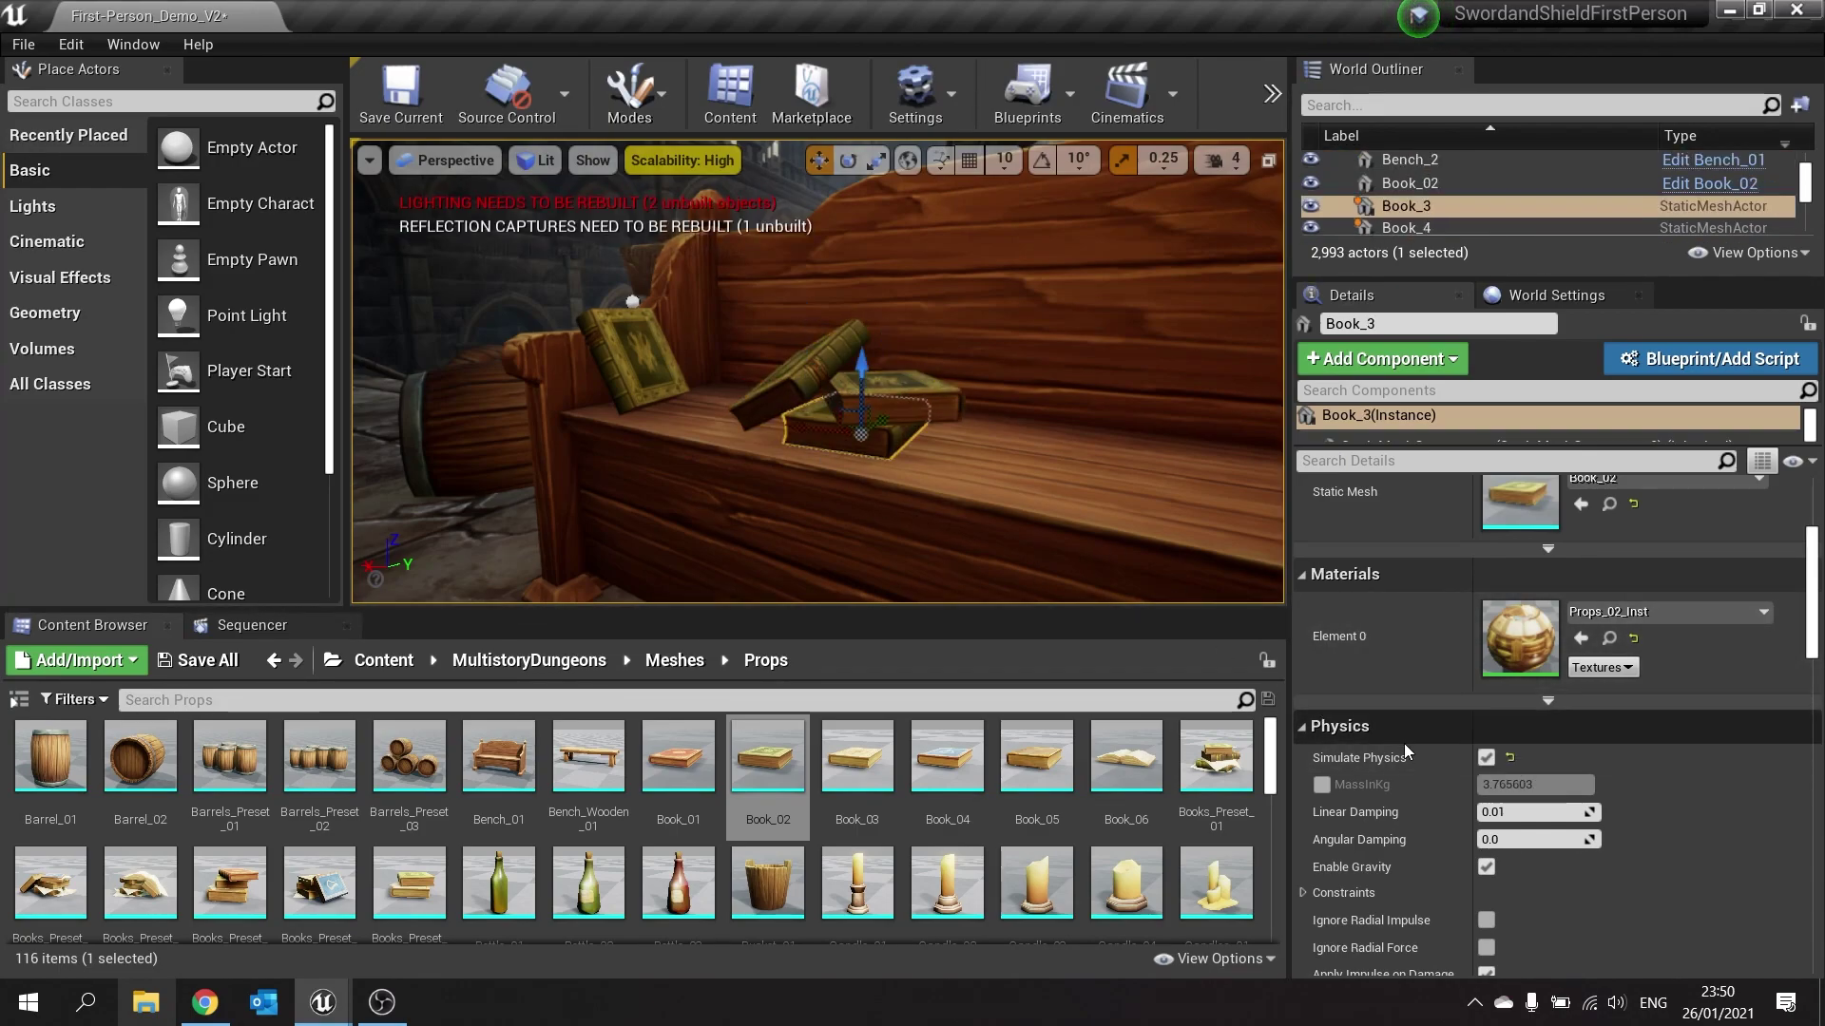
{"action": "left_click", "coordinate": [1484, 756]}
{"action": "right_click_drag", "start_coordinate": [969, 436], "coordinate": [912, 436]}
{"action": "left_click", "coordinate": [915, 562]}
{"action": "right_click_drag", "start_coordinate": [915, 562], "coordinate": [938, 528]}
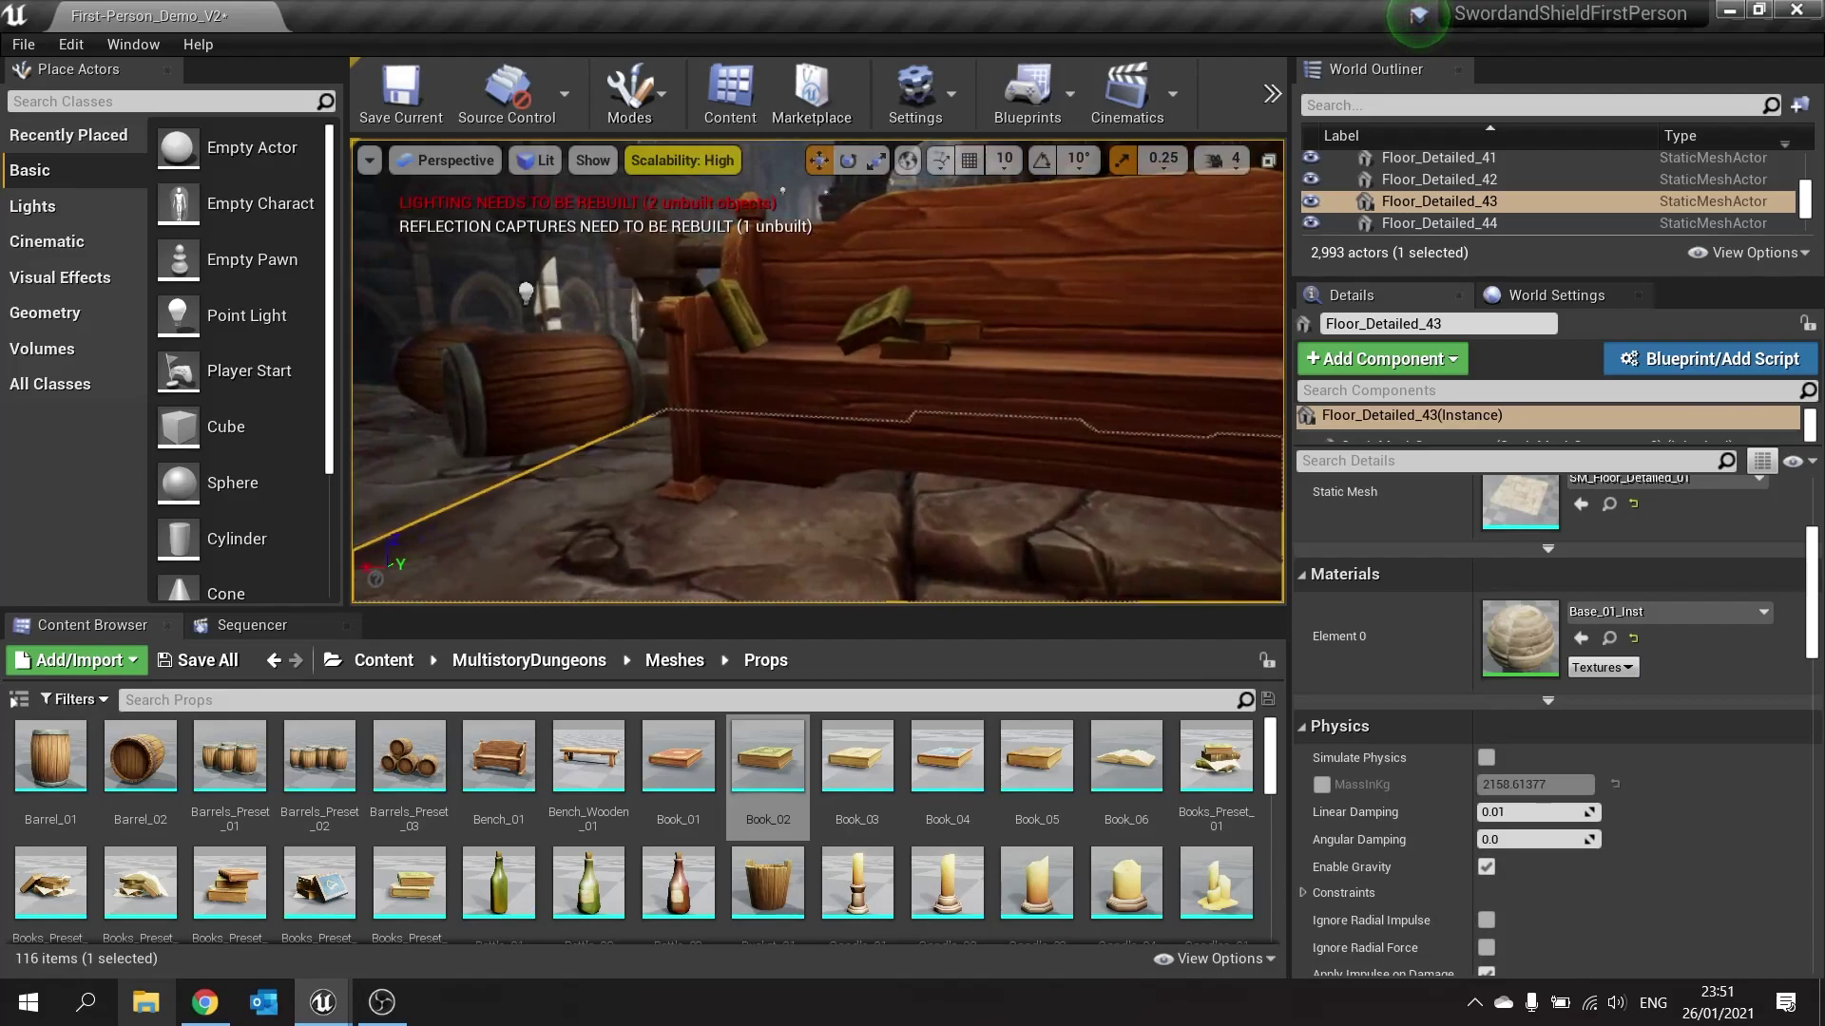